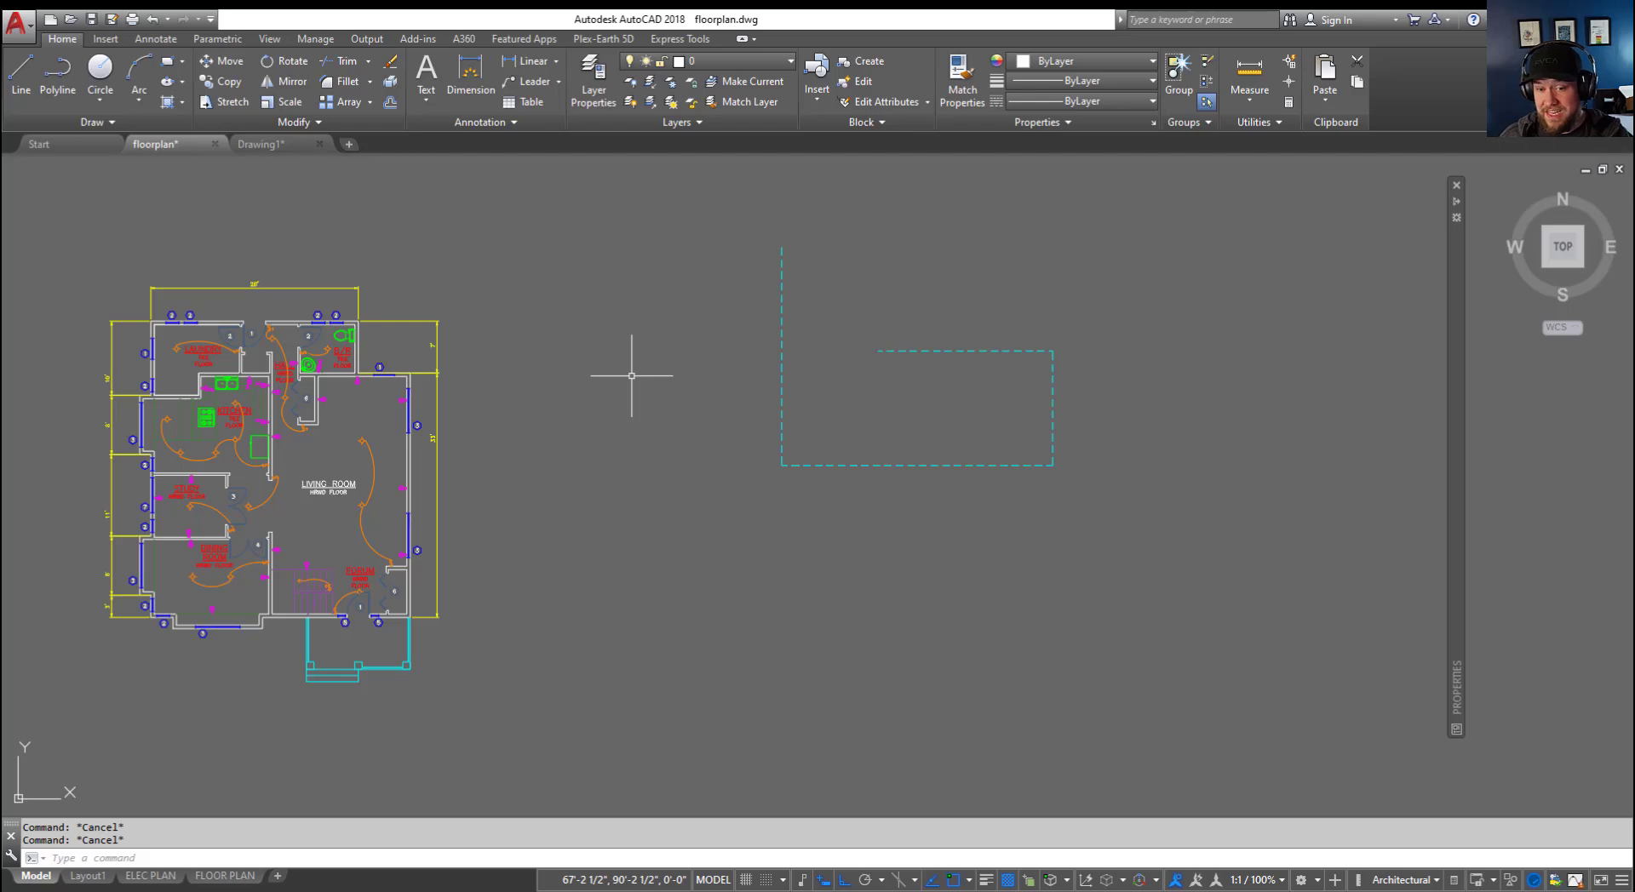
pyautogui.click(651, 417)
pyautogui.press('Escape')
pyautogui.press('Escape')
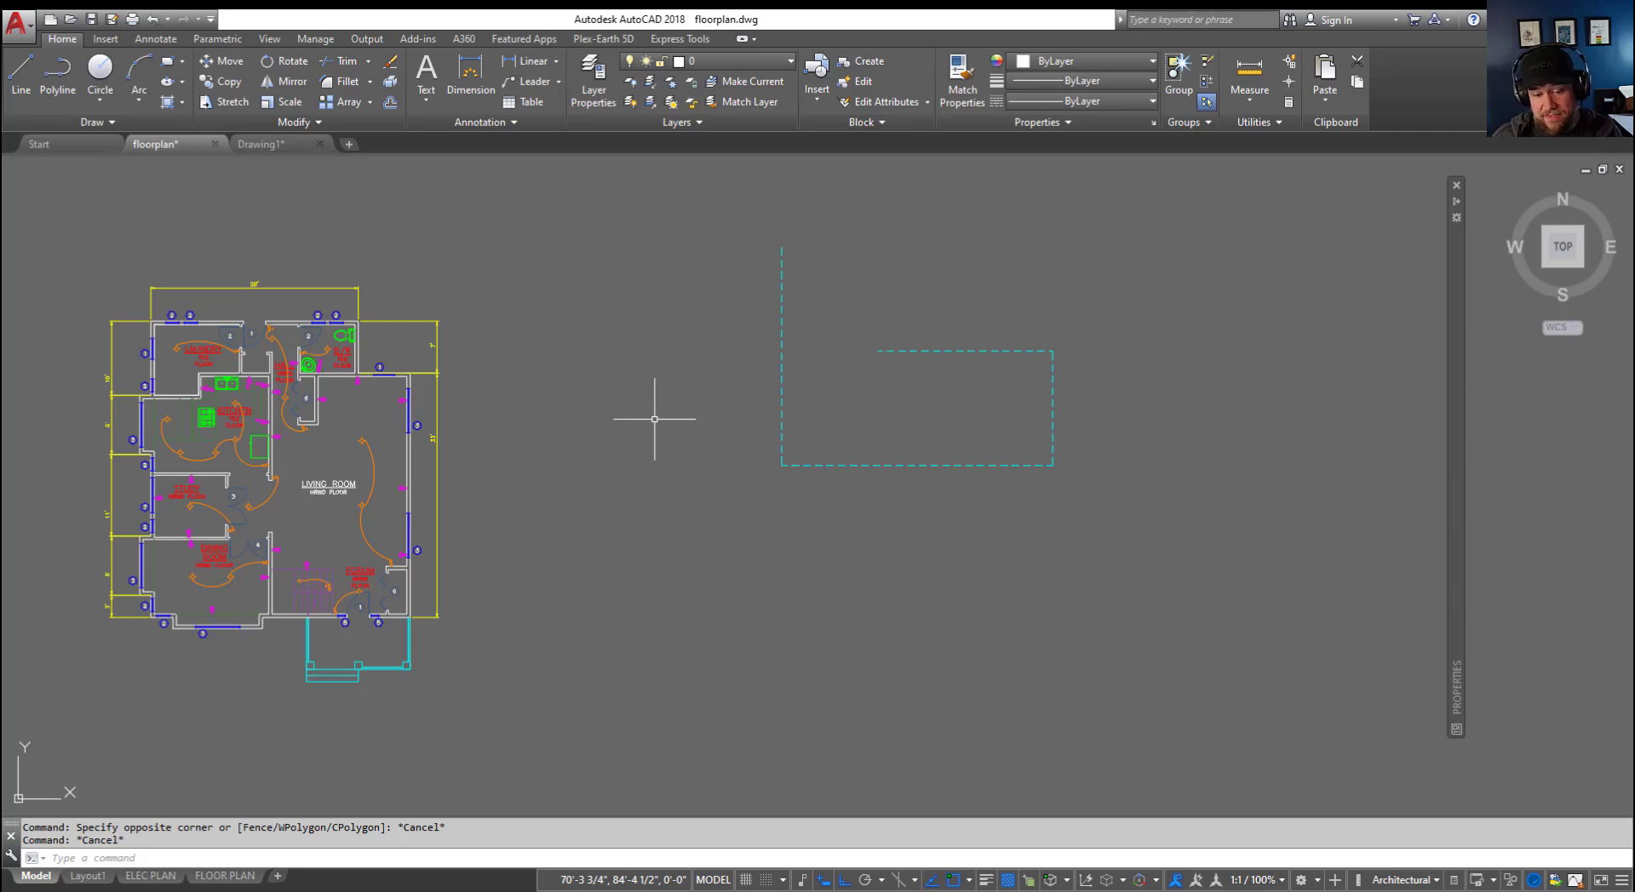
pyautogui.write('MA')
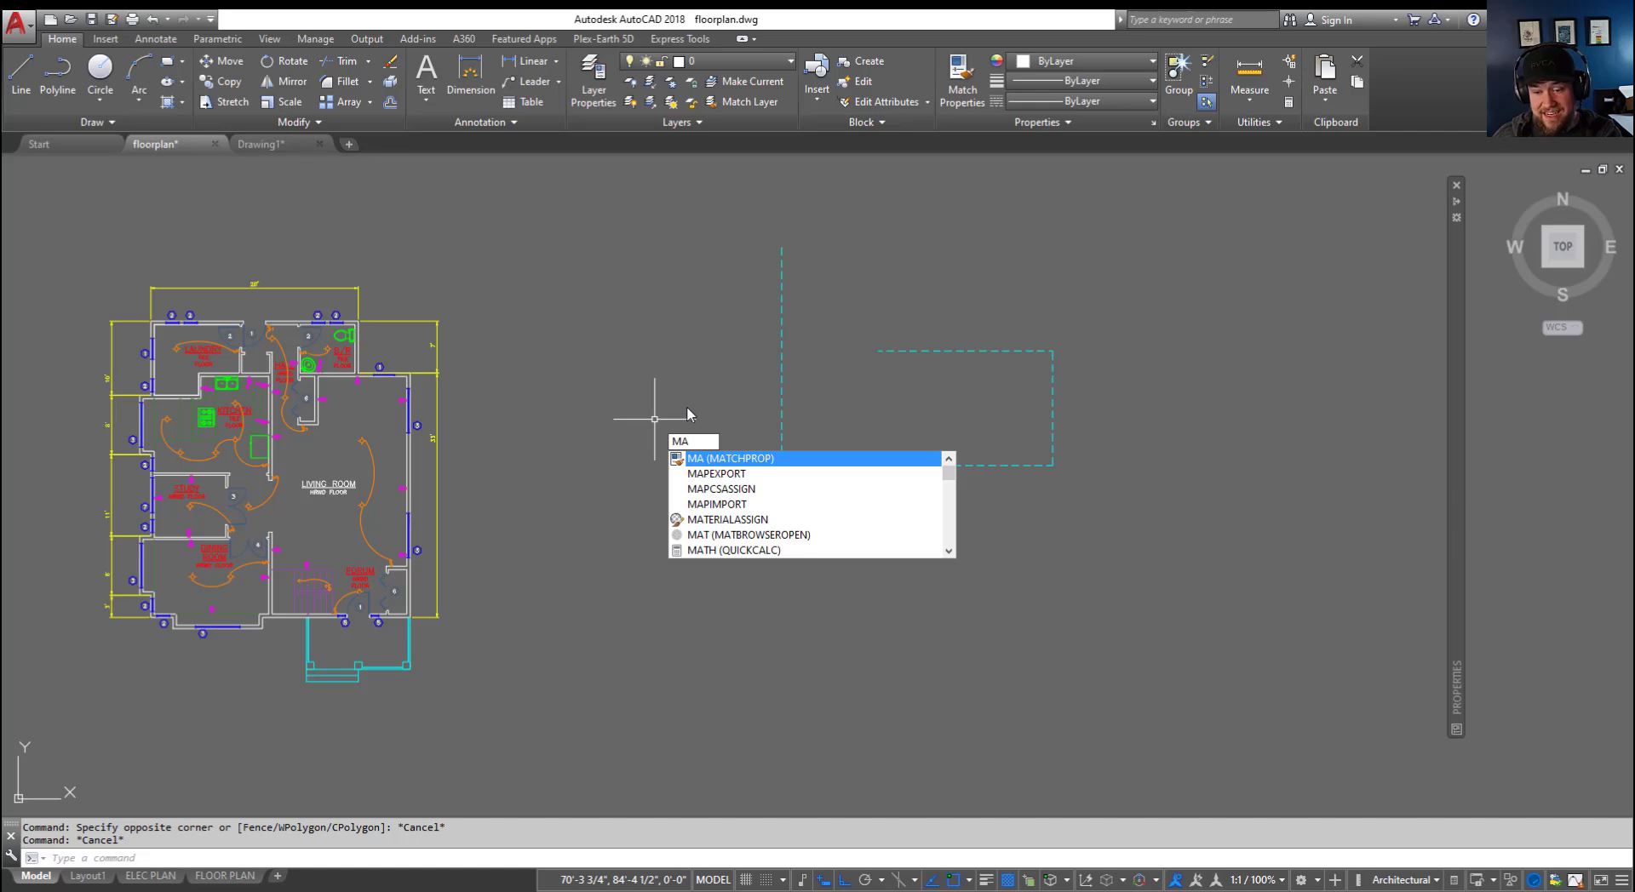
pyautogui.press('Return')
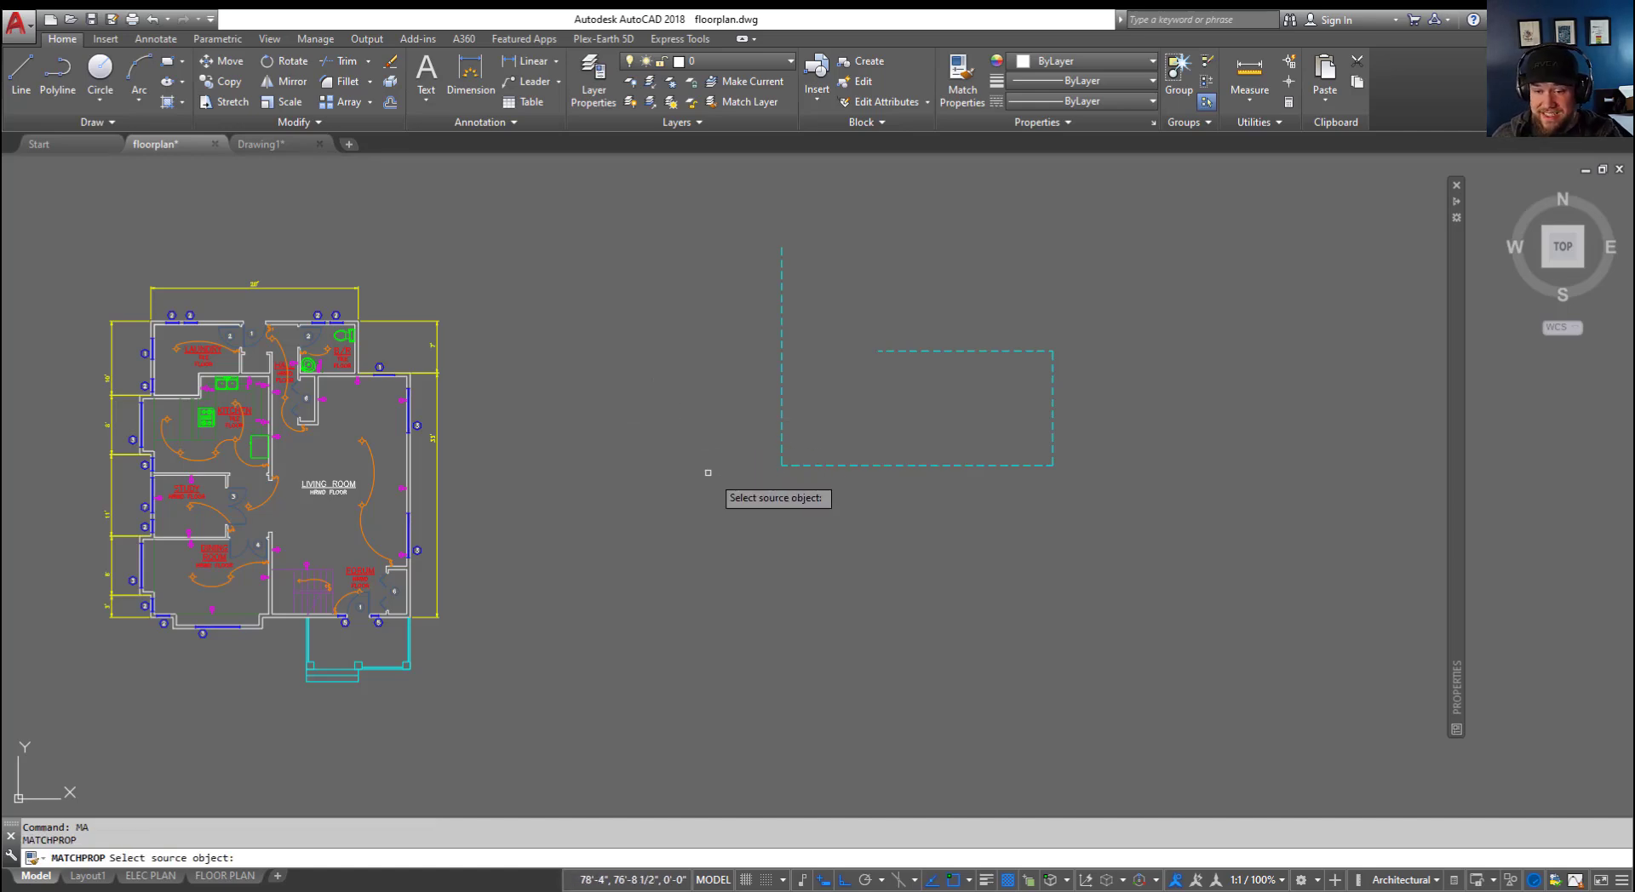
pyautogui.moveTo(633, 454)
pyautogui.mouseDown(button='middle')
pyautogui.moveTo(582, 405)
pyautogui.moveTo(567, 421)
pyautogui.mouseUp(button='middle')
pyautogui.press('Escape')
pyautogui.press('Escape')
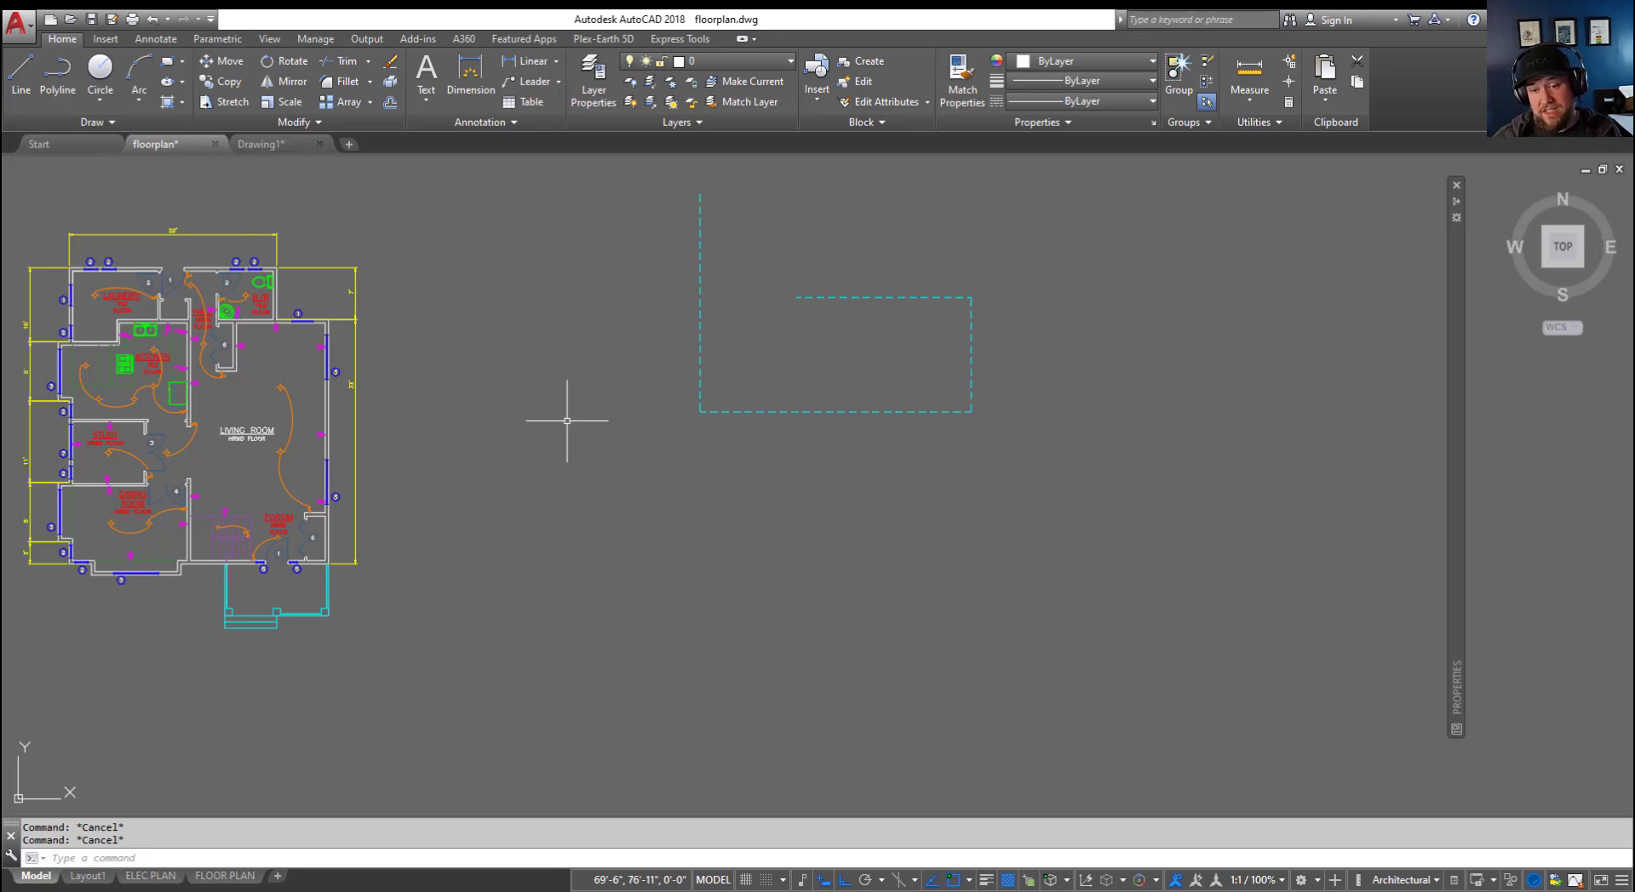
# Step: Draw an open polyline below the dashed one, starting with a vertical segment and continuing in a freehand zigzag with Ortho off
pyautogui.write('pl')
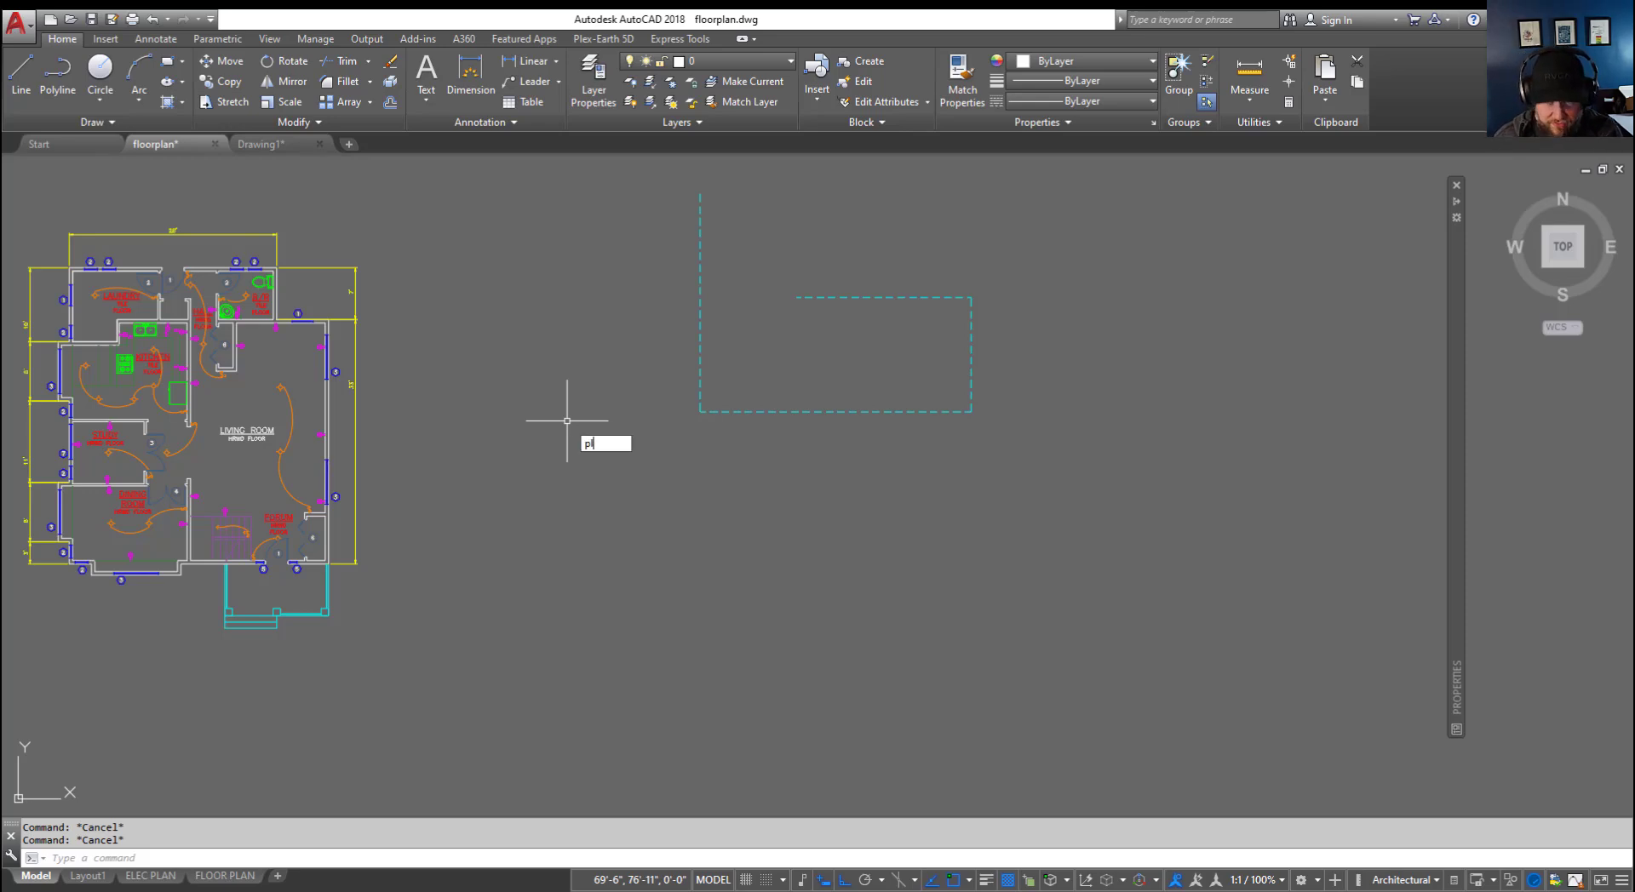
pyautogui.press('Return')
pyautogui.click(519, 381)
pyautogui.click(518, 628)
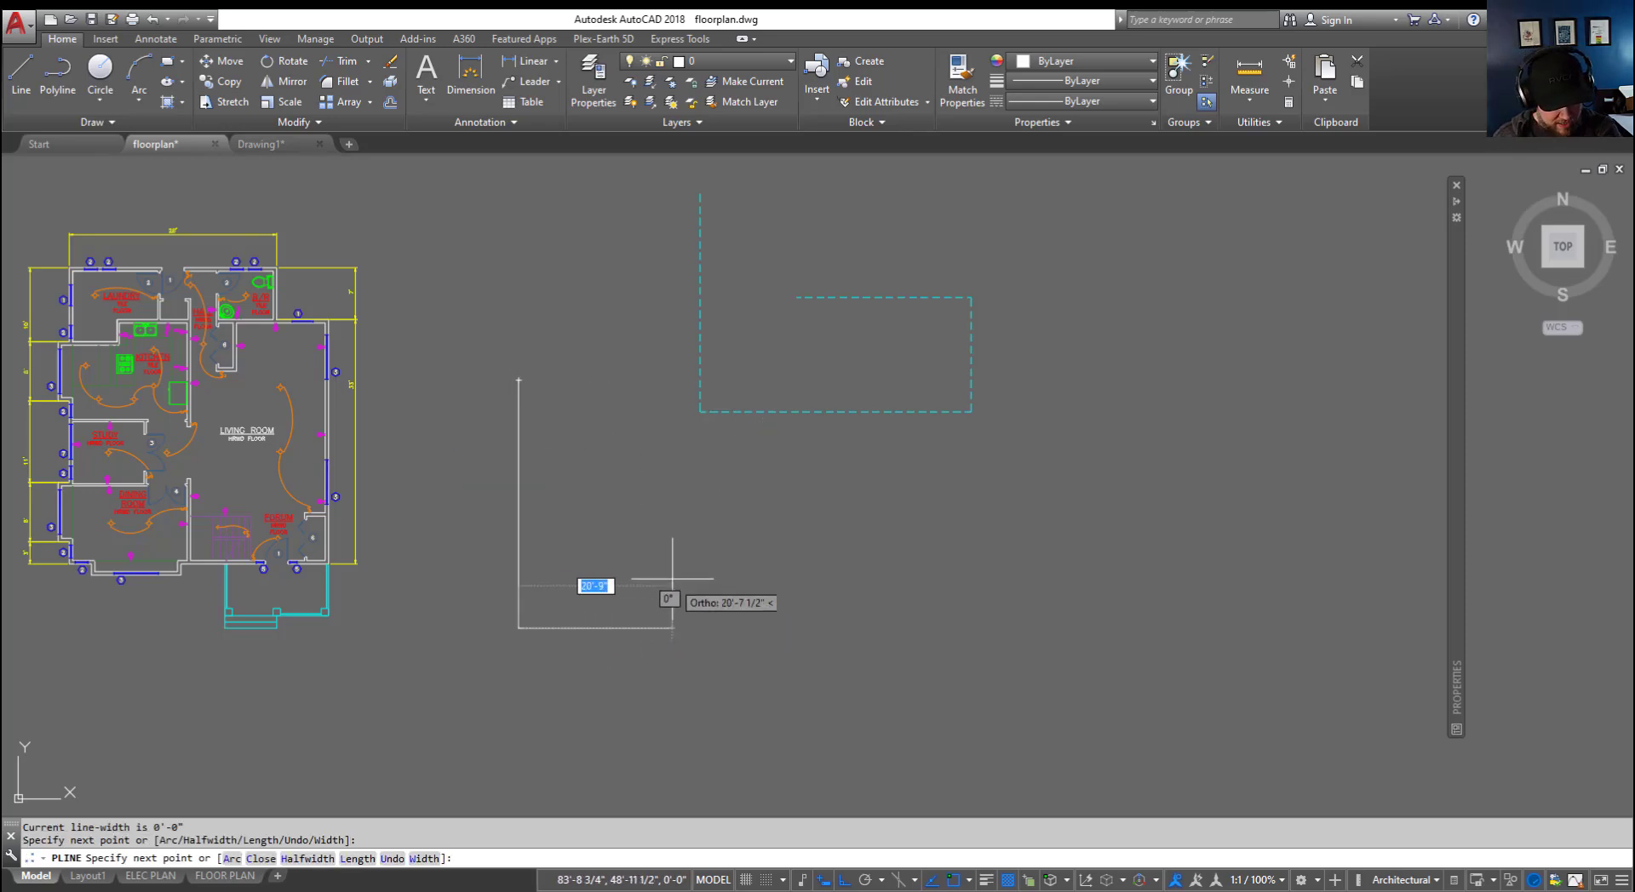
pyautogui.press('F8')
pyautogui.click(658, 503)
pyautogui.click(1142, 586)
pyautogui.press('Escape')
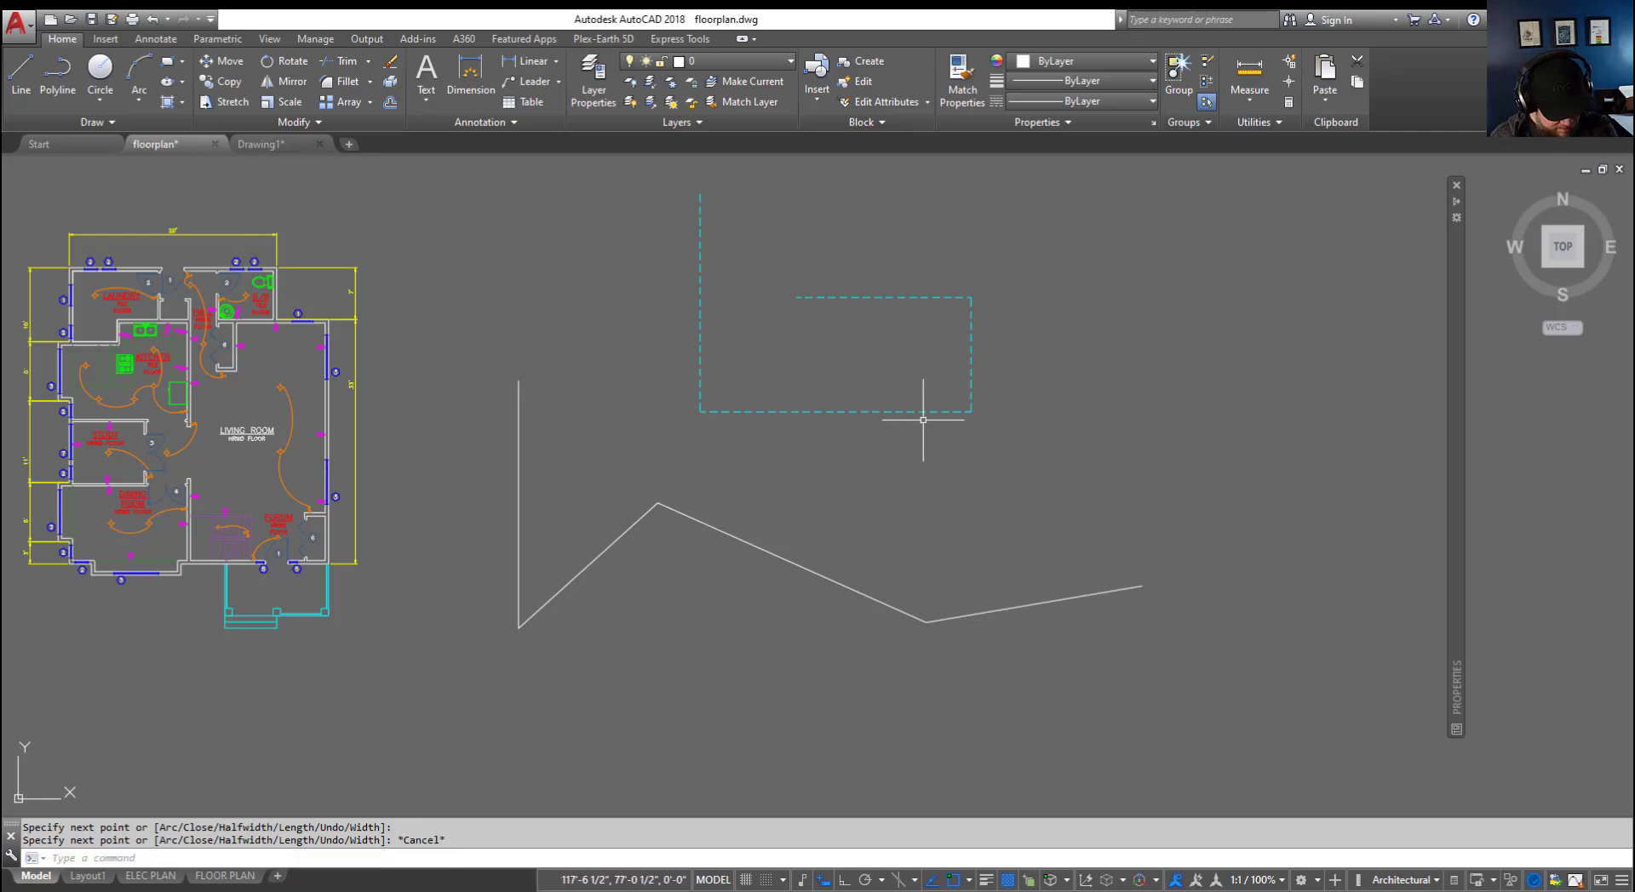
# Step: Match the properties of the dashed cyan polyline onto the white zigzag polyline
pyautogui.write('MA')
pyautogui.press('Return')
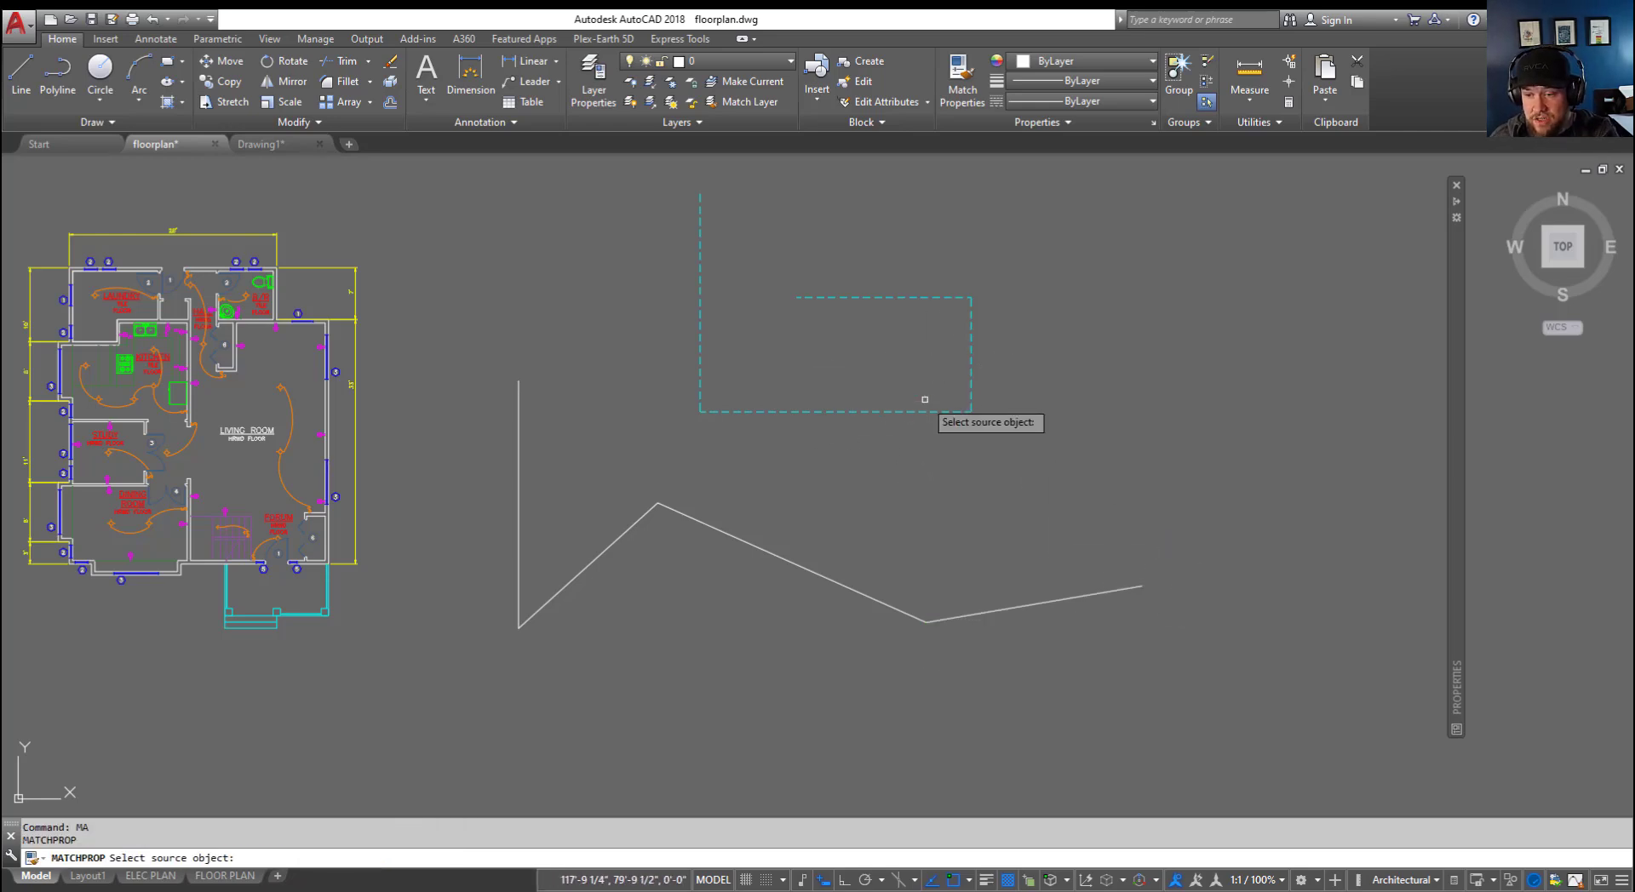
pyautogui.click(937, 410)
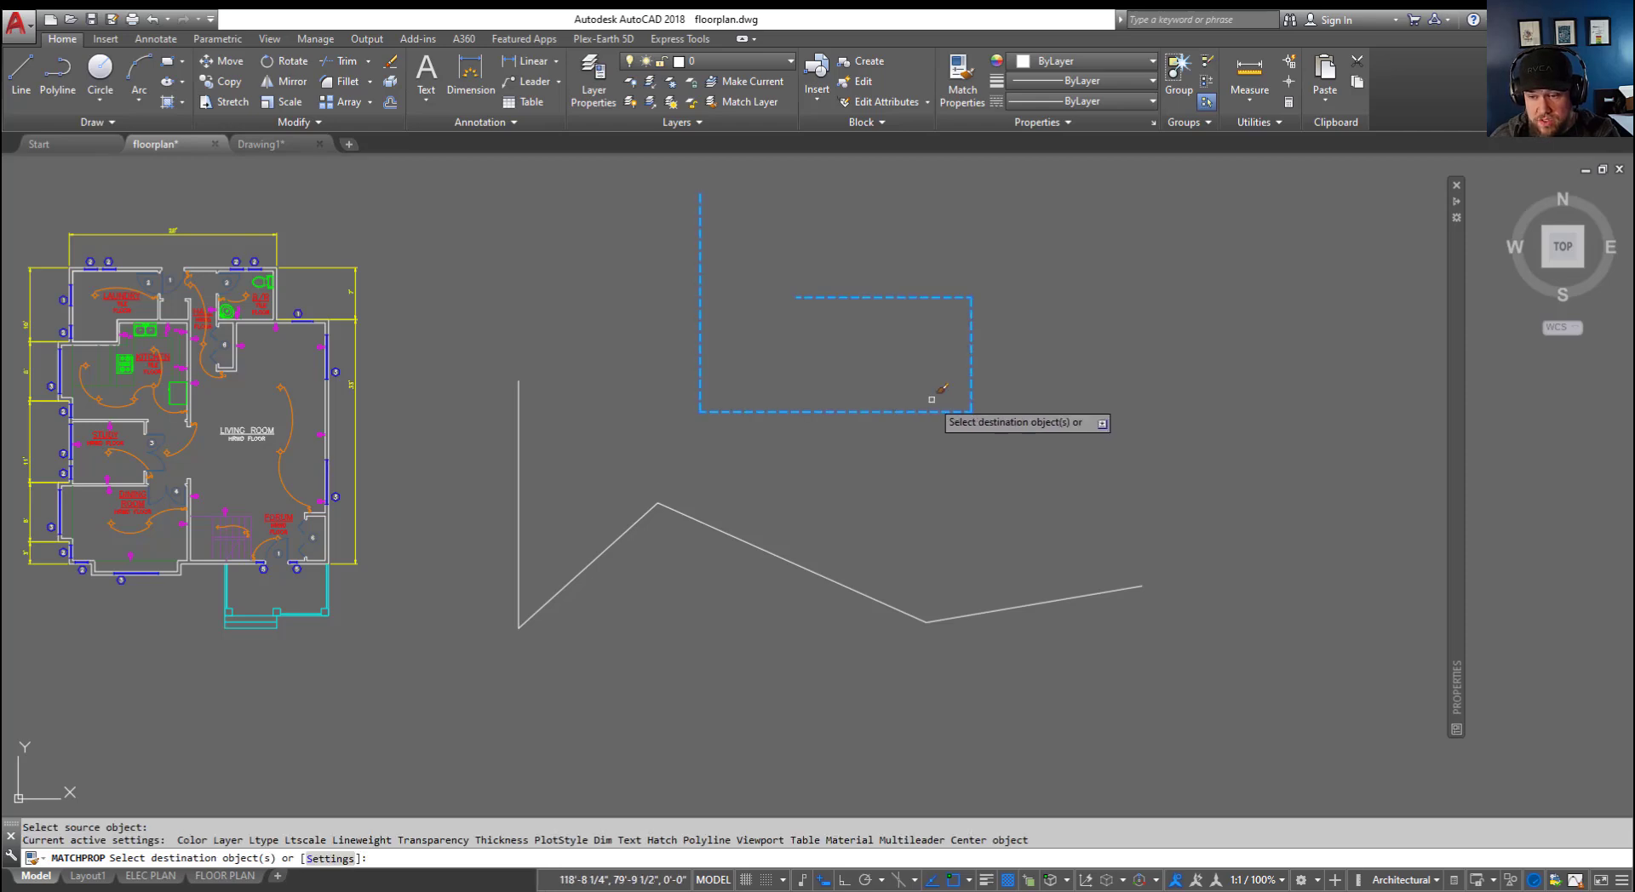
pyautogui.click(790, 561)
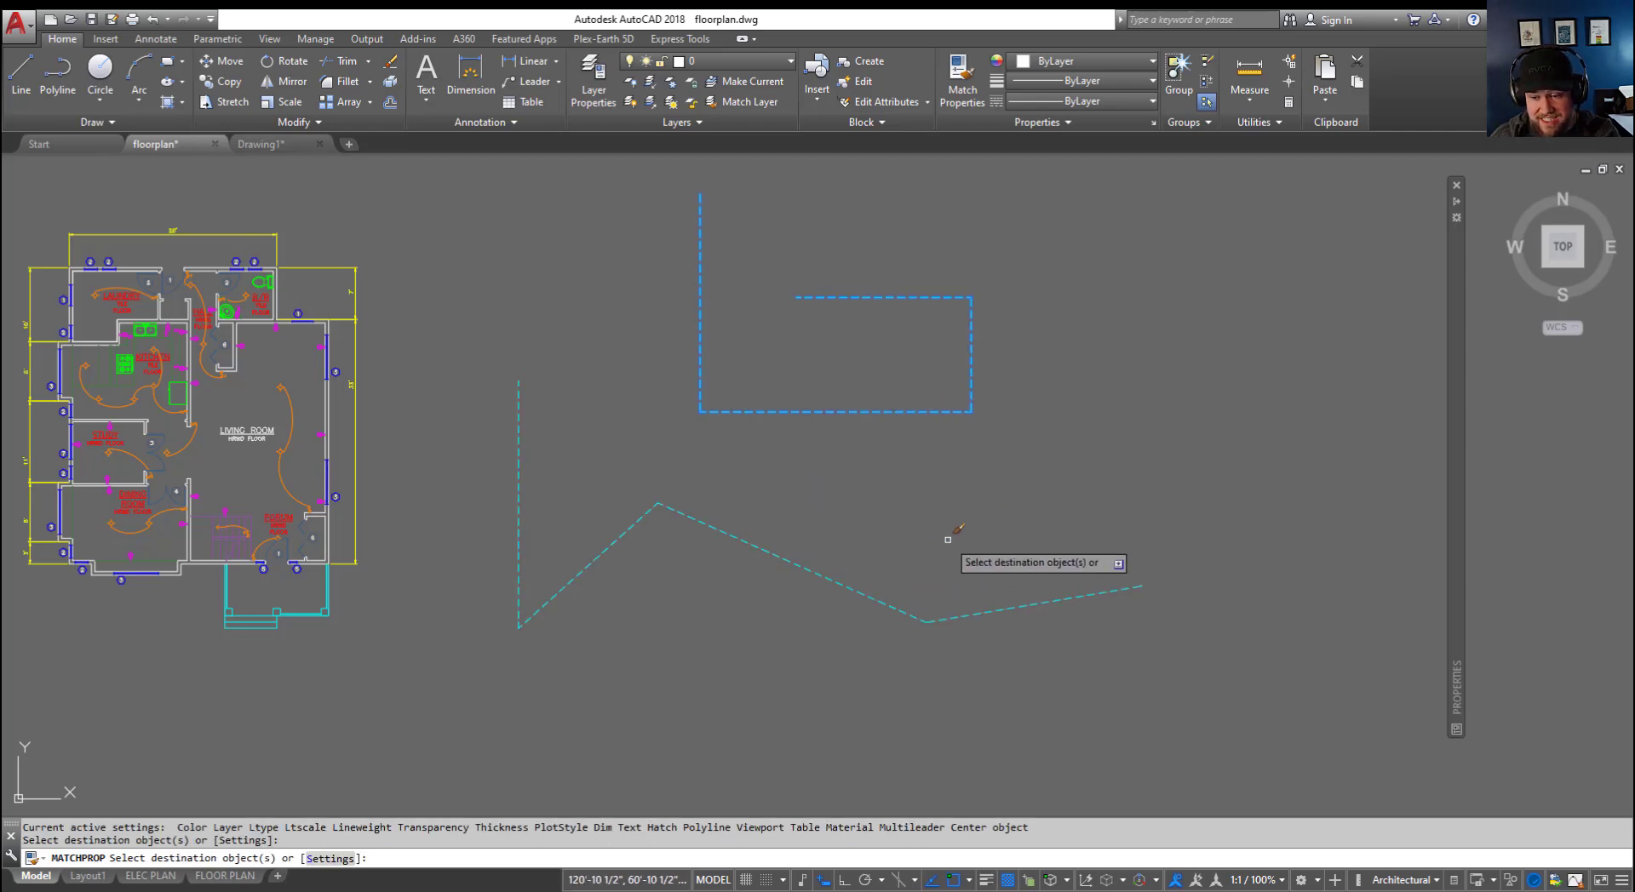
pyautogui.press('Escape')
pyautogui.press('Escape')
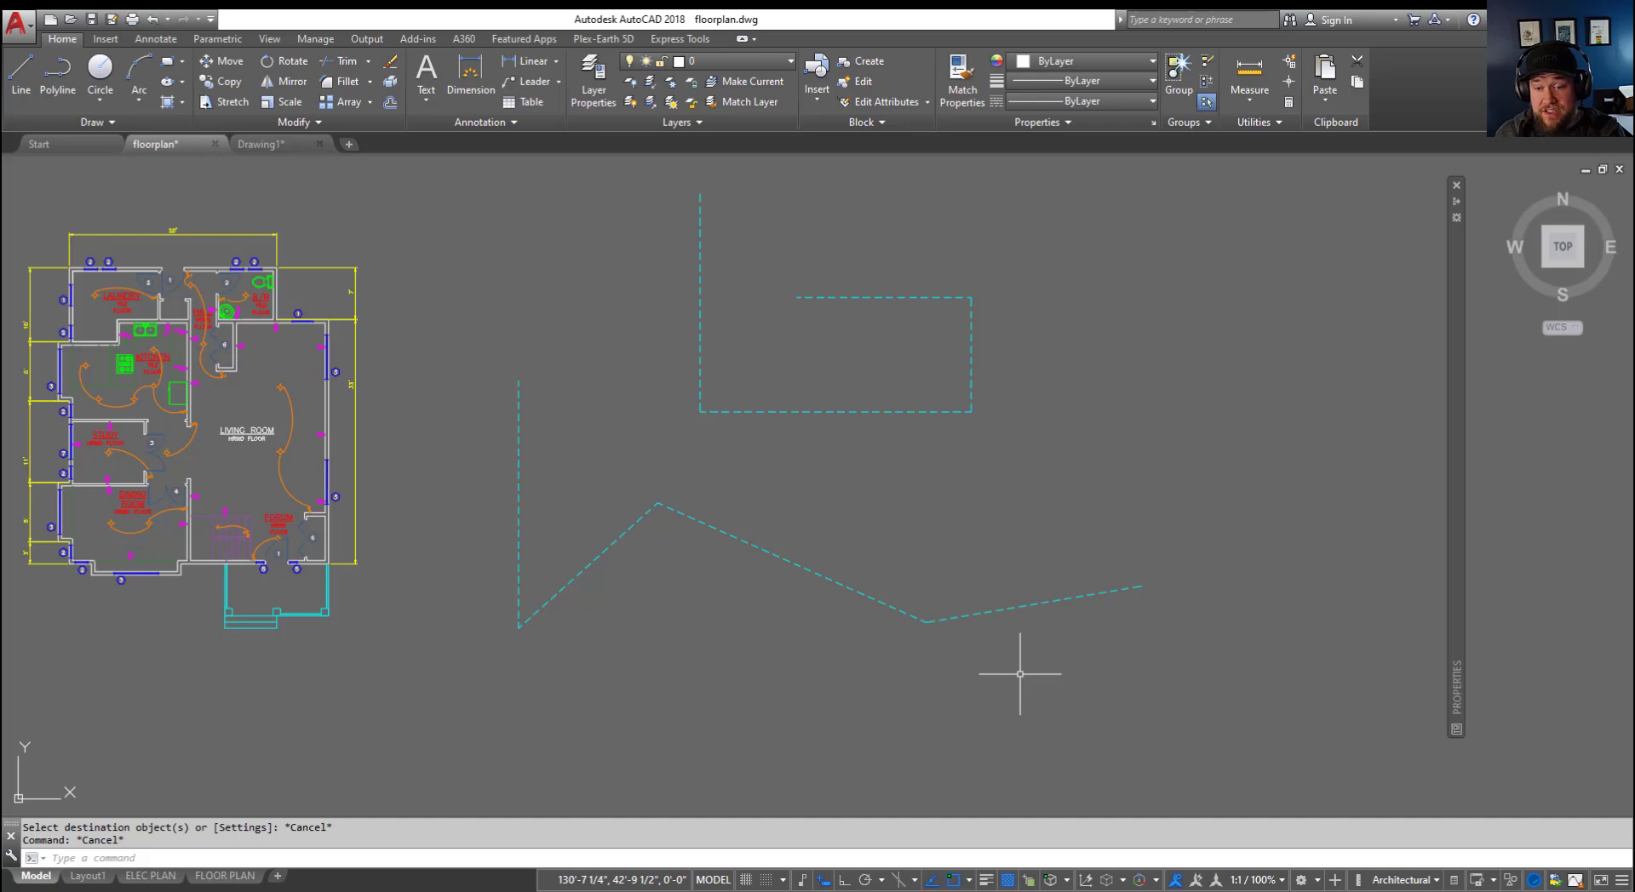
# Step: Group the light fixture, wiring arc and switch symbol beside the study's double doors into one unnamed group
pyautogui.press('Escape')
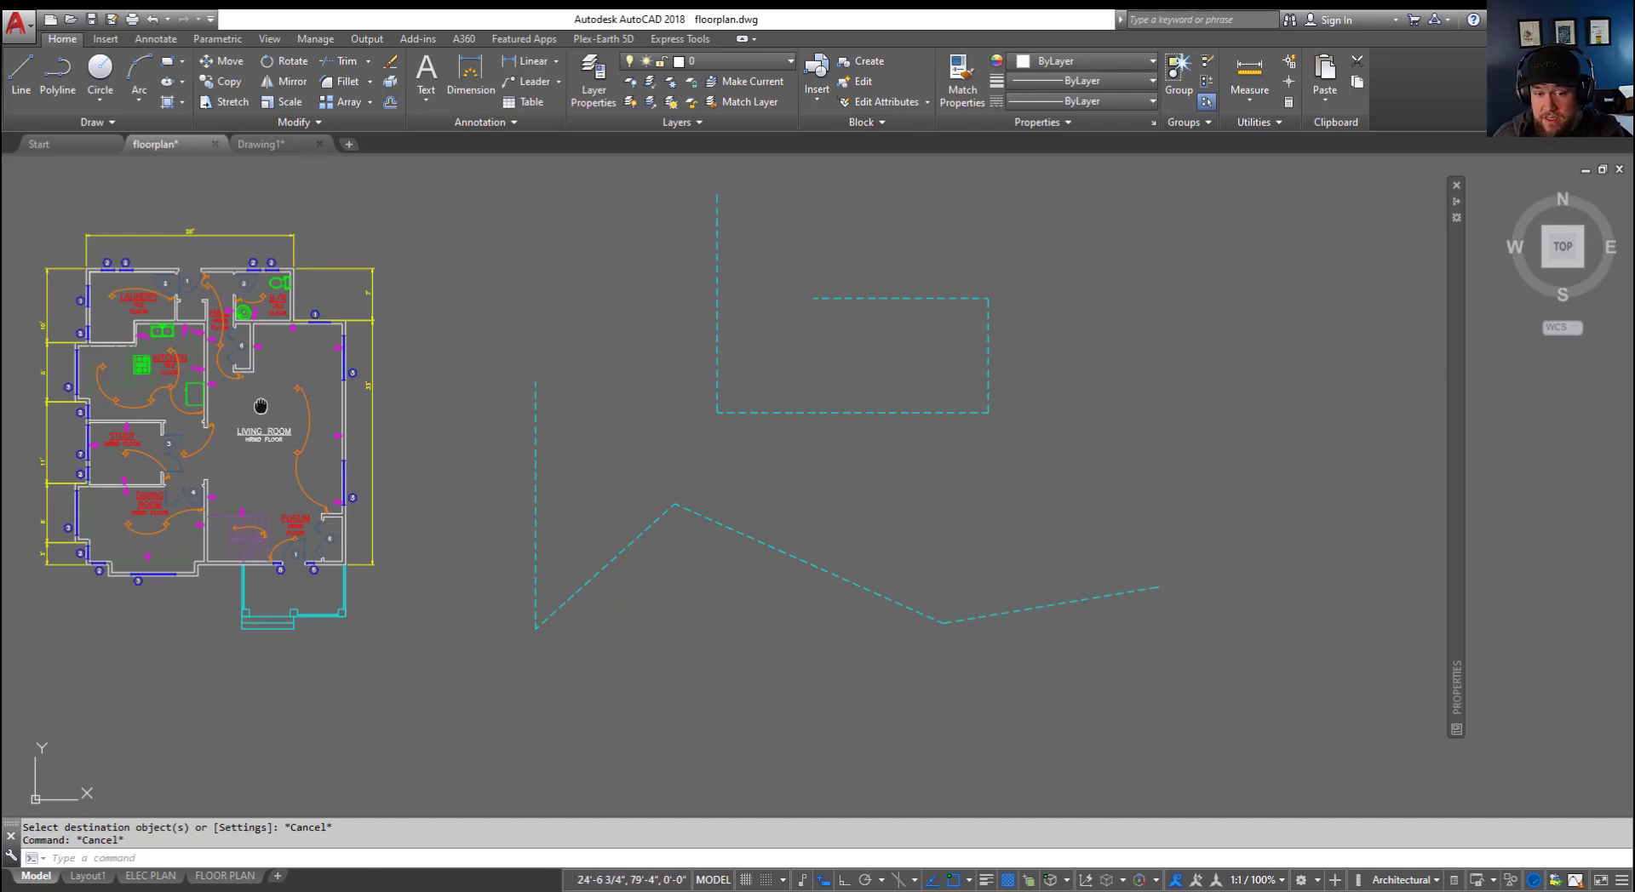
pyautogui.moveTo(239, 414); pyautogui.dragTo(257, 414, button='middle')
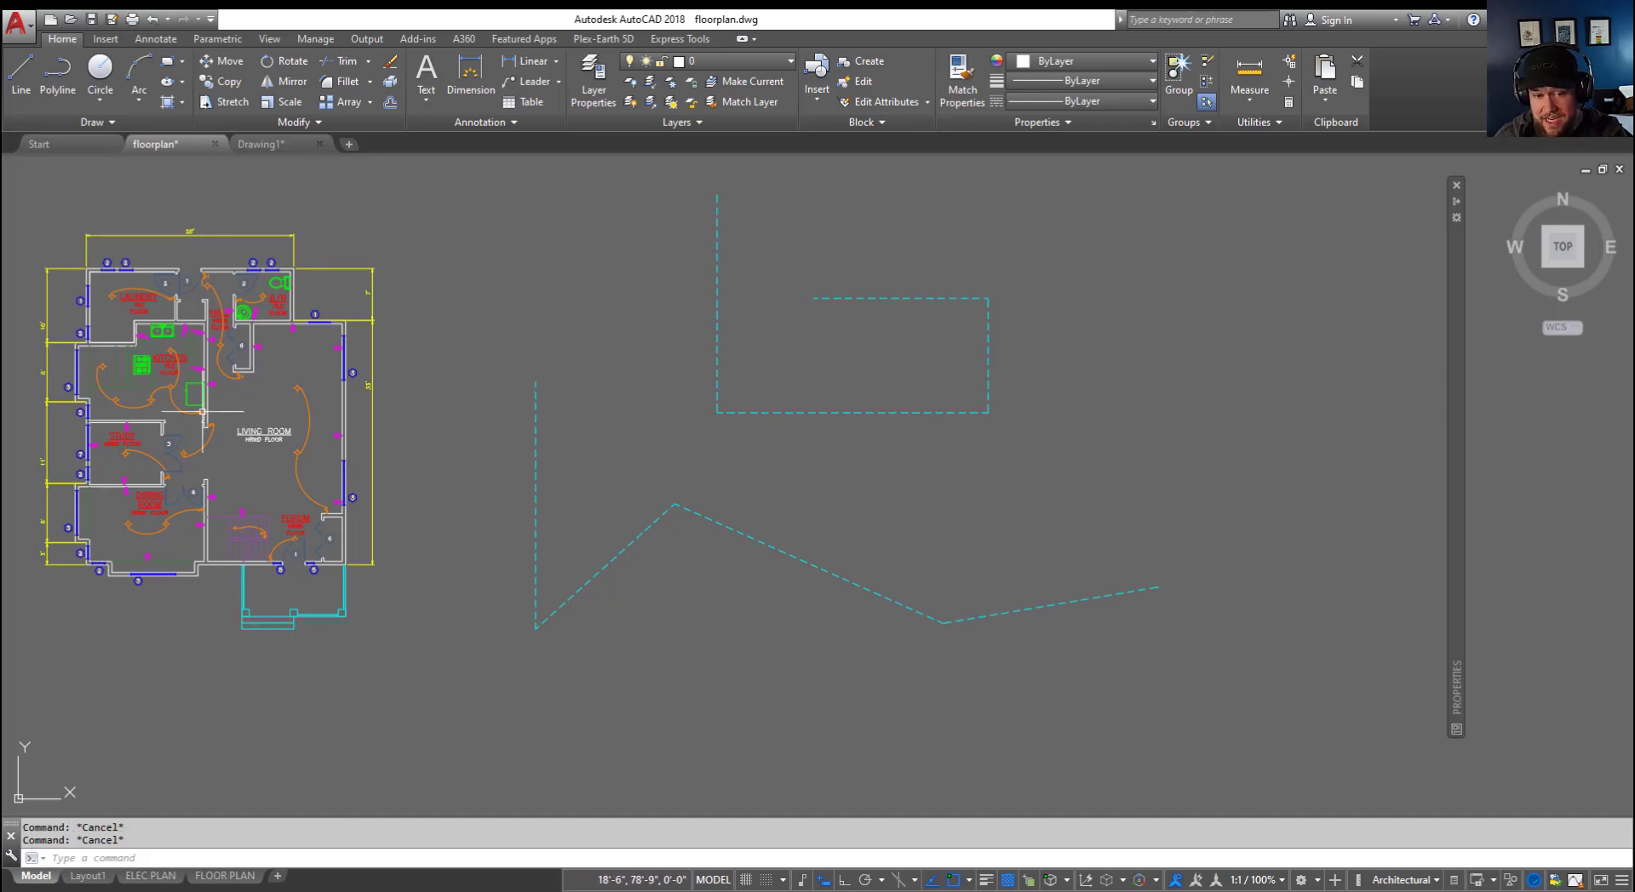
pyautogui.scroll(5, 205, 426)
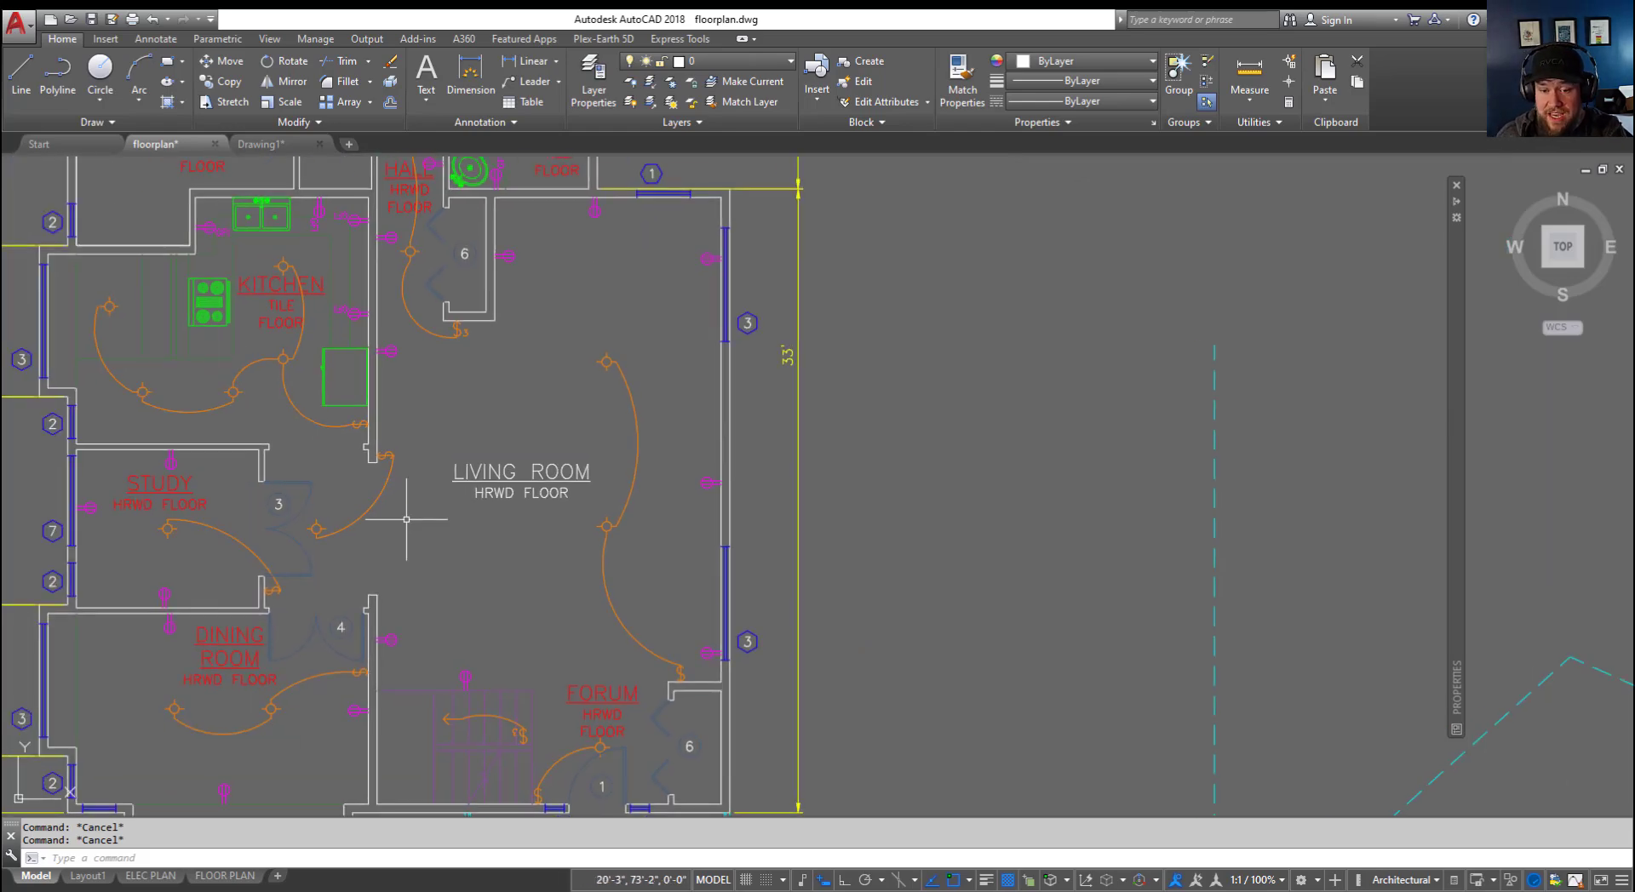
pyautogui.scroll(2, 406, 519)
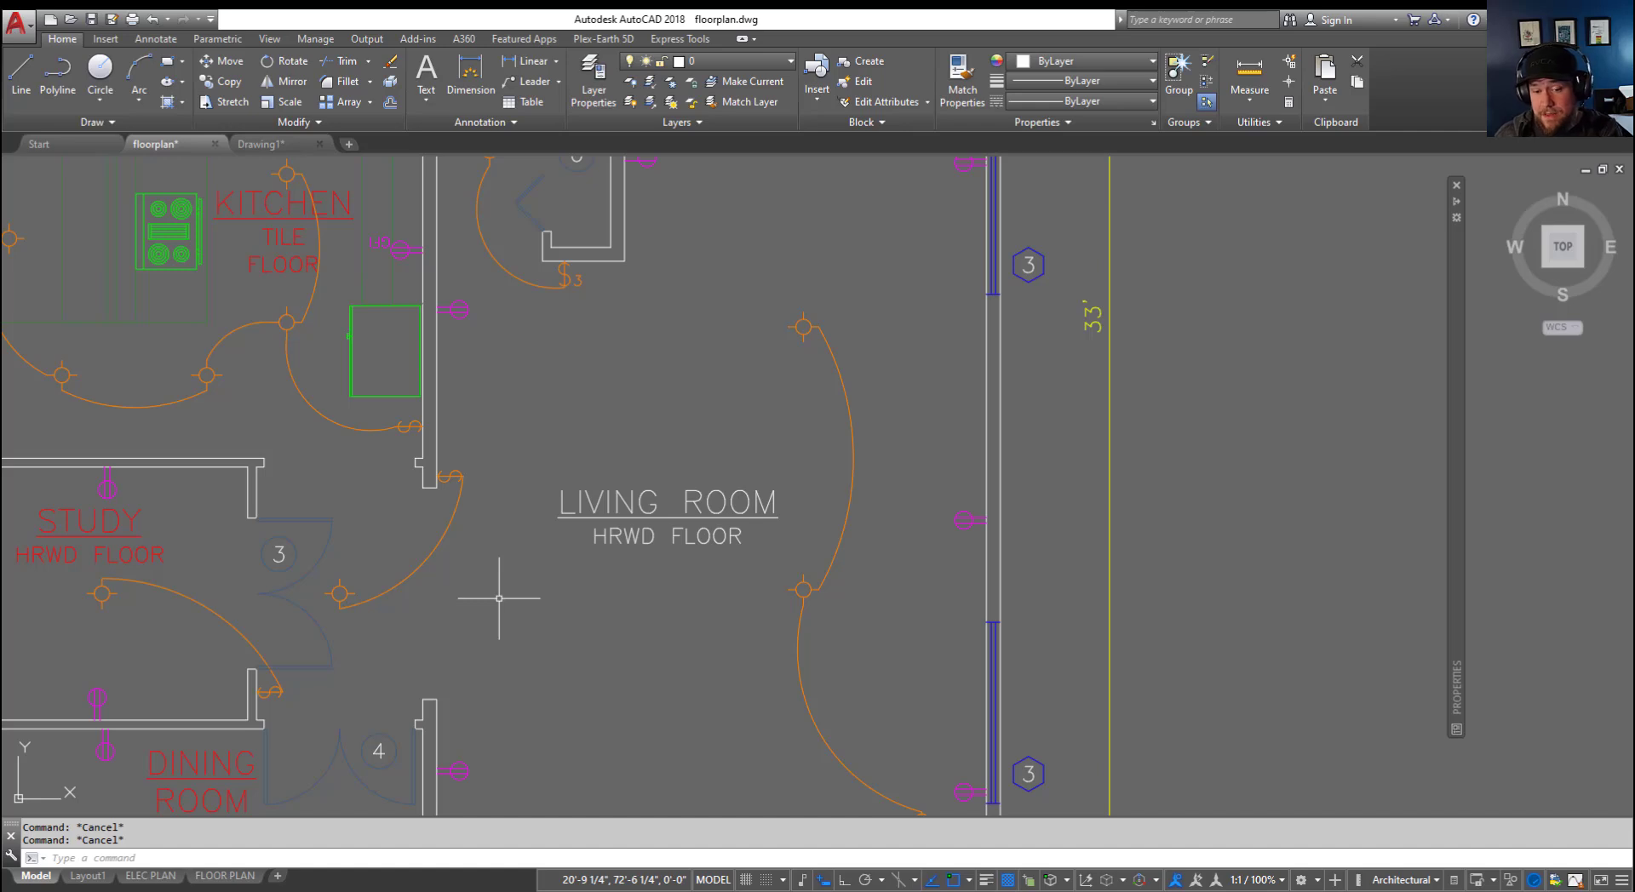
pyautogui.click(522, 646)
pyautogui.click(342, 583)
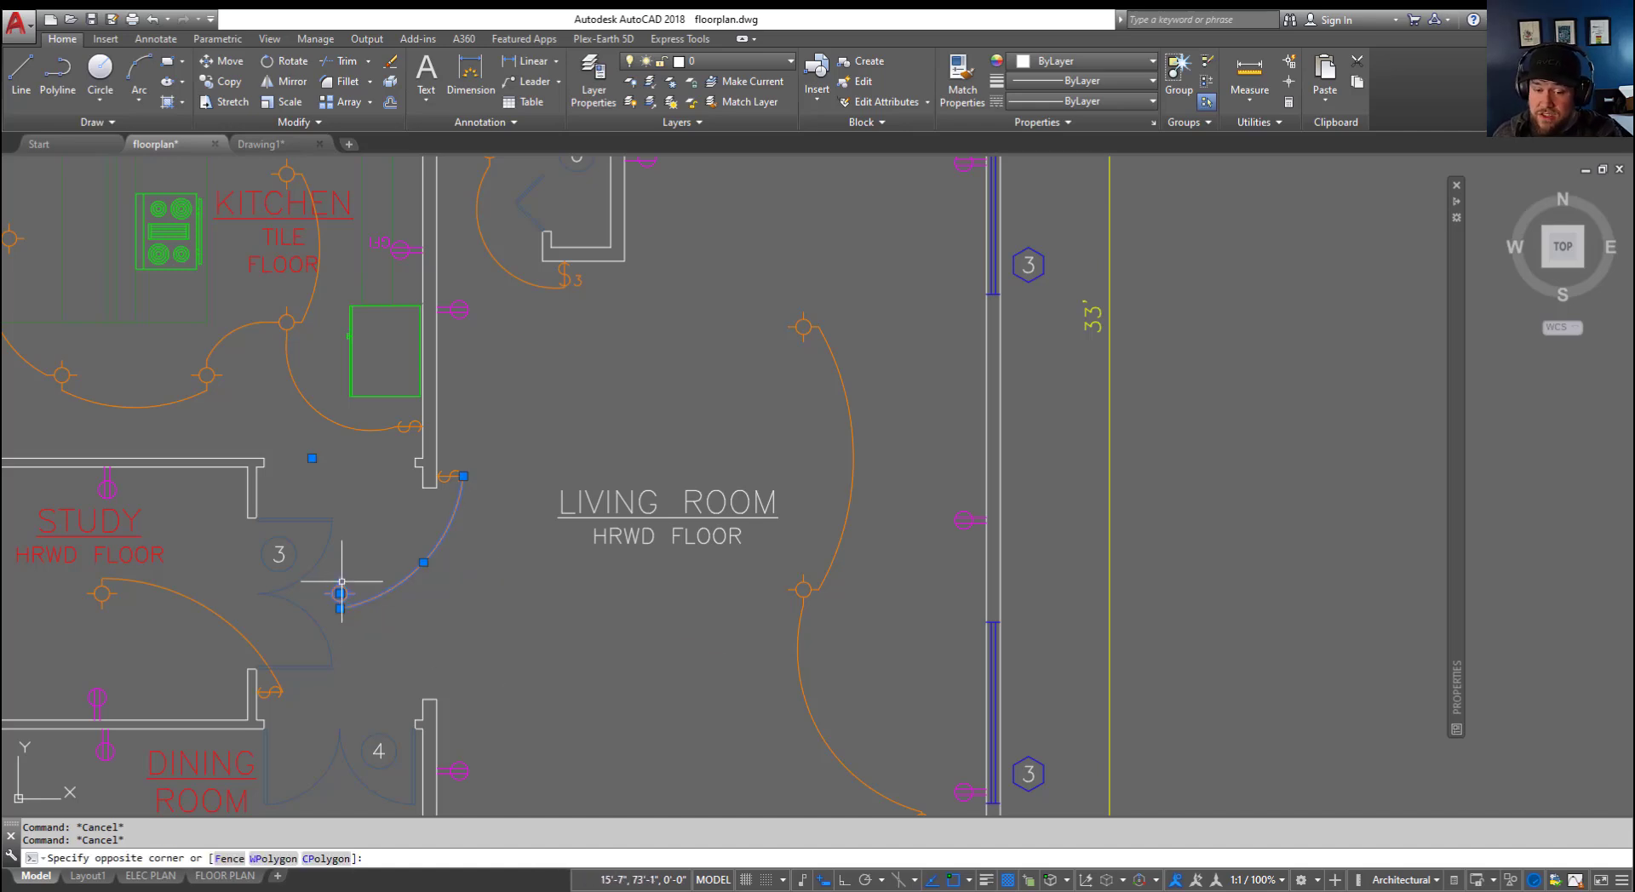
pyautogui.click(341, 583)
pyautogui.click(516, 501)
pyautogui.click(432, 454)
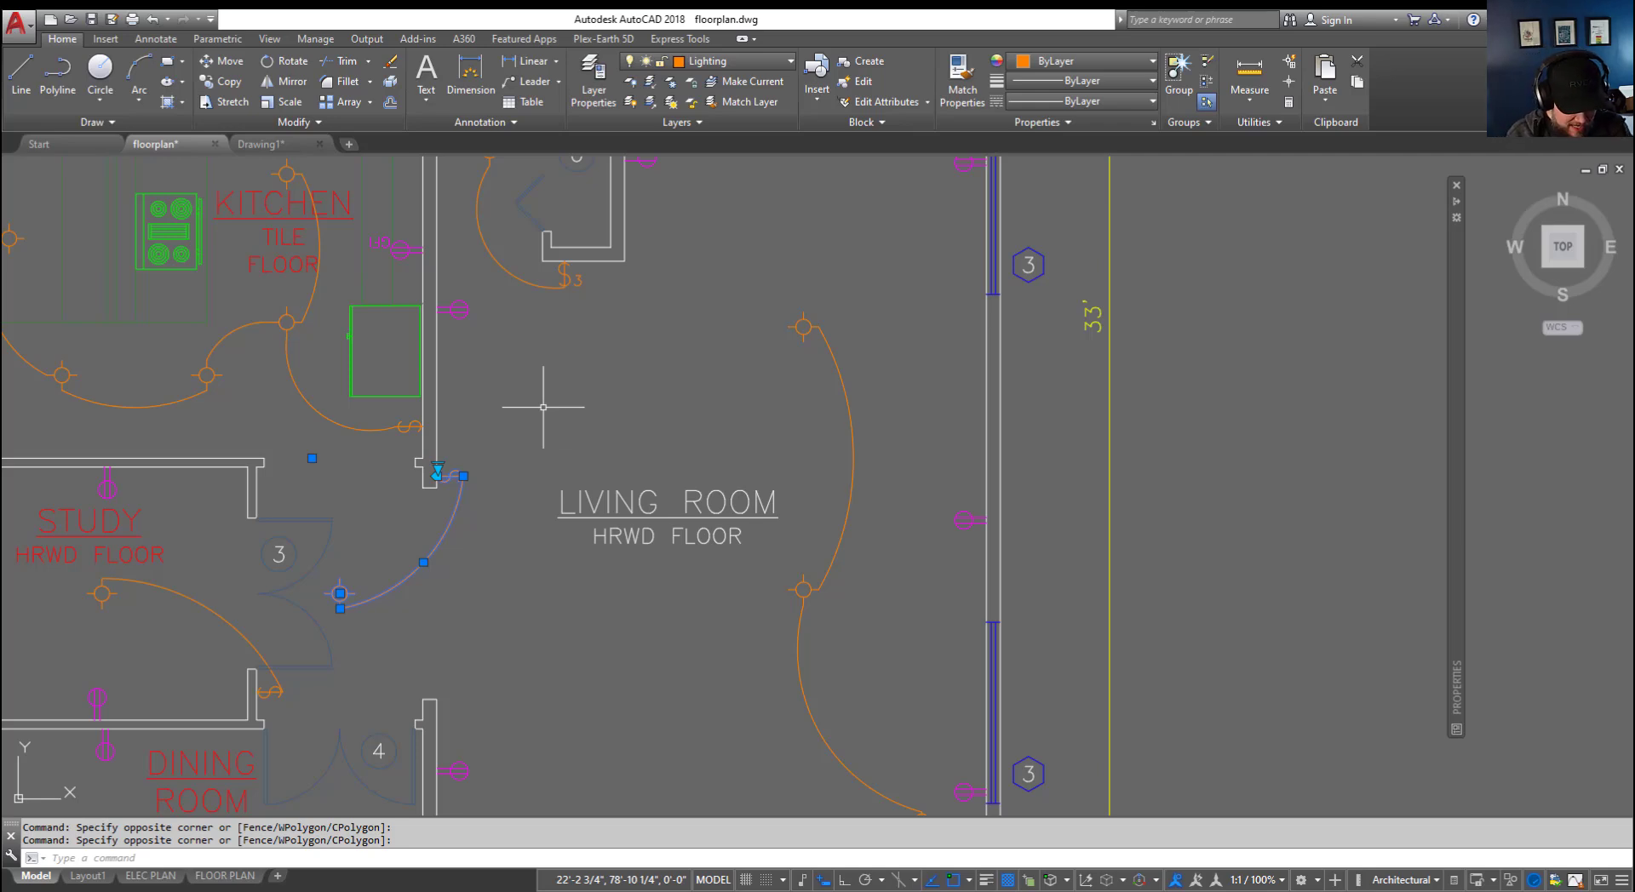
pyautogui.write('group')
pyautogui.press('Return')
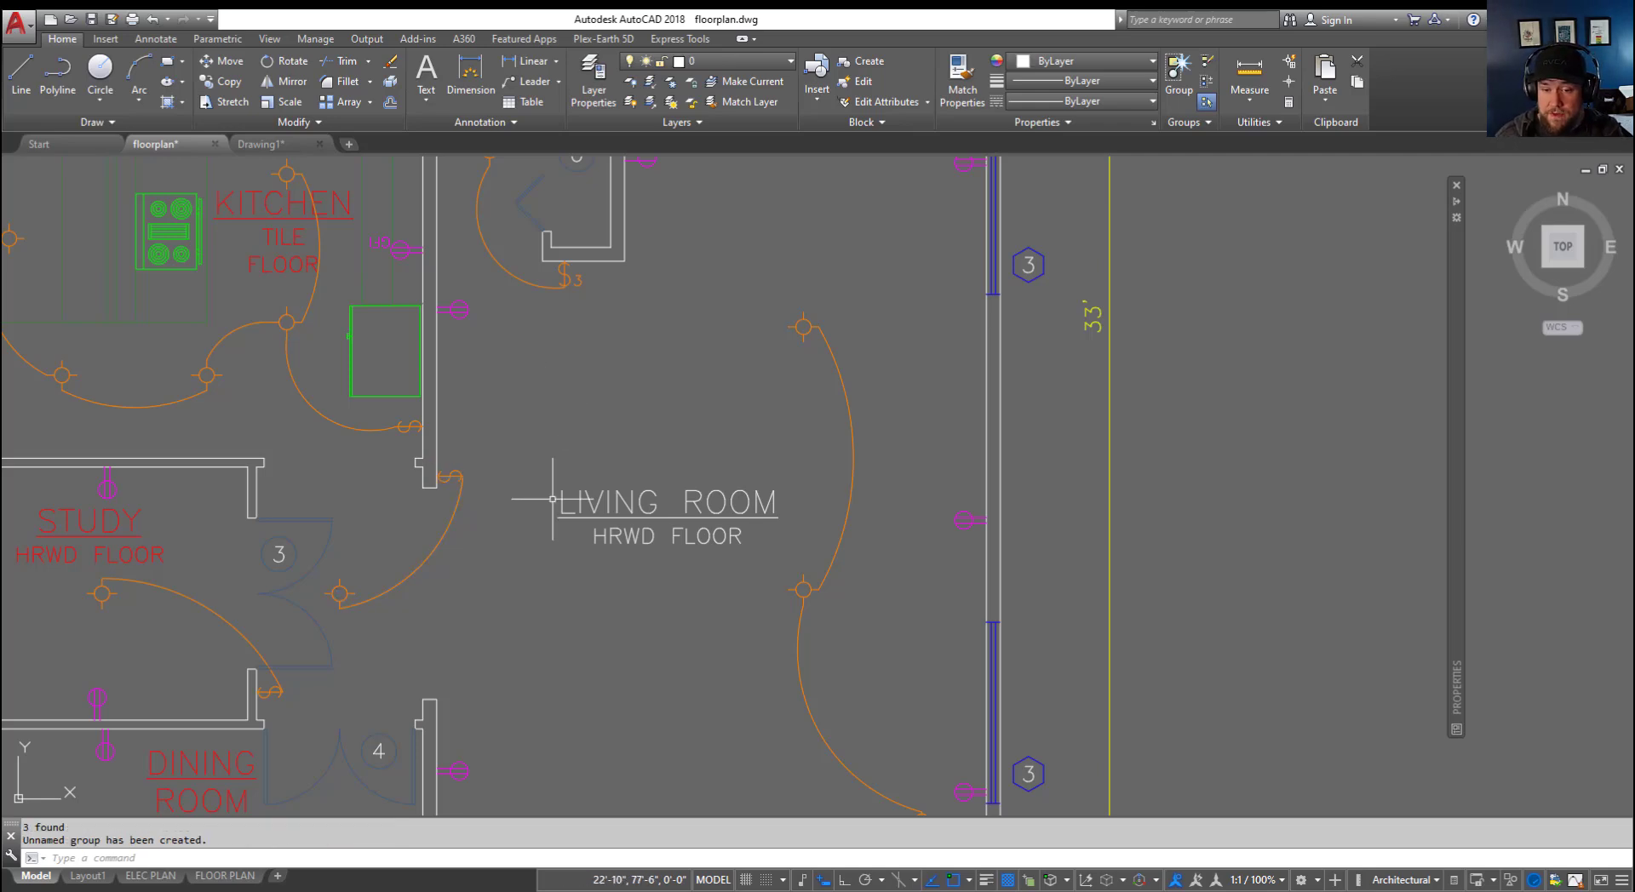
# Step: Move the grouped light, arc and switch freely into the living room, above the LIVING ROOM label, with Ortho off
pyautogui.click(392, 535)
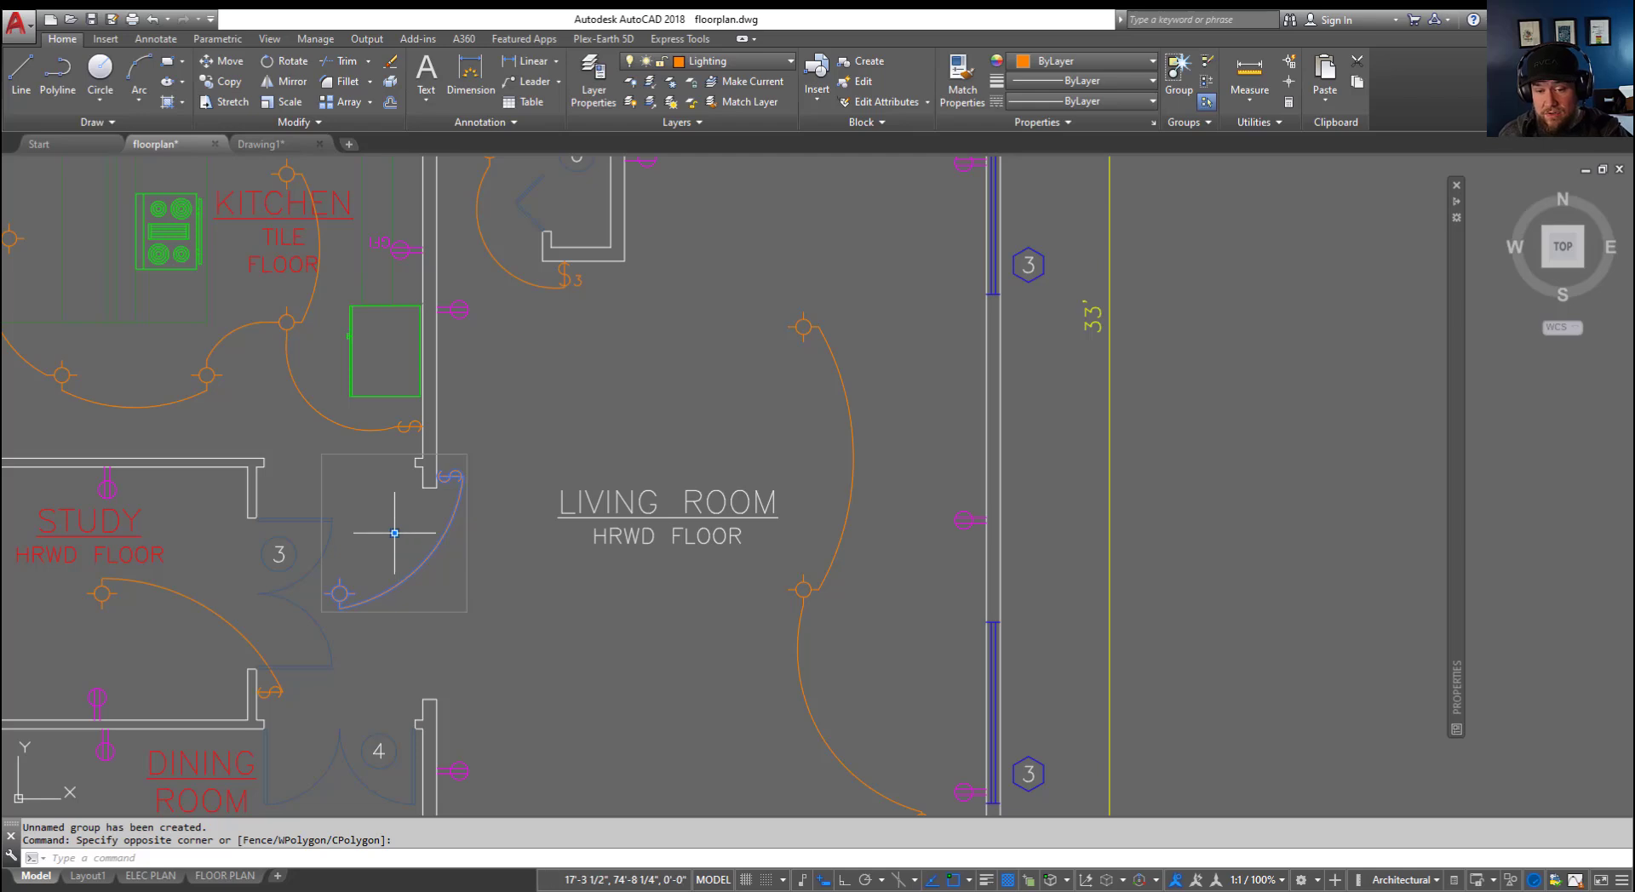
pyautogui.click(395, 533)
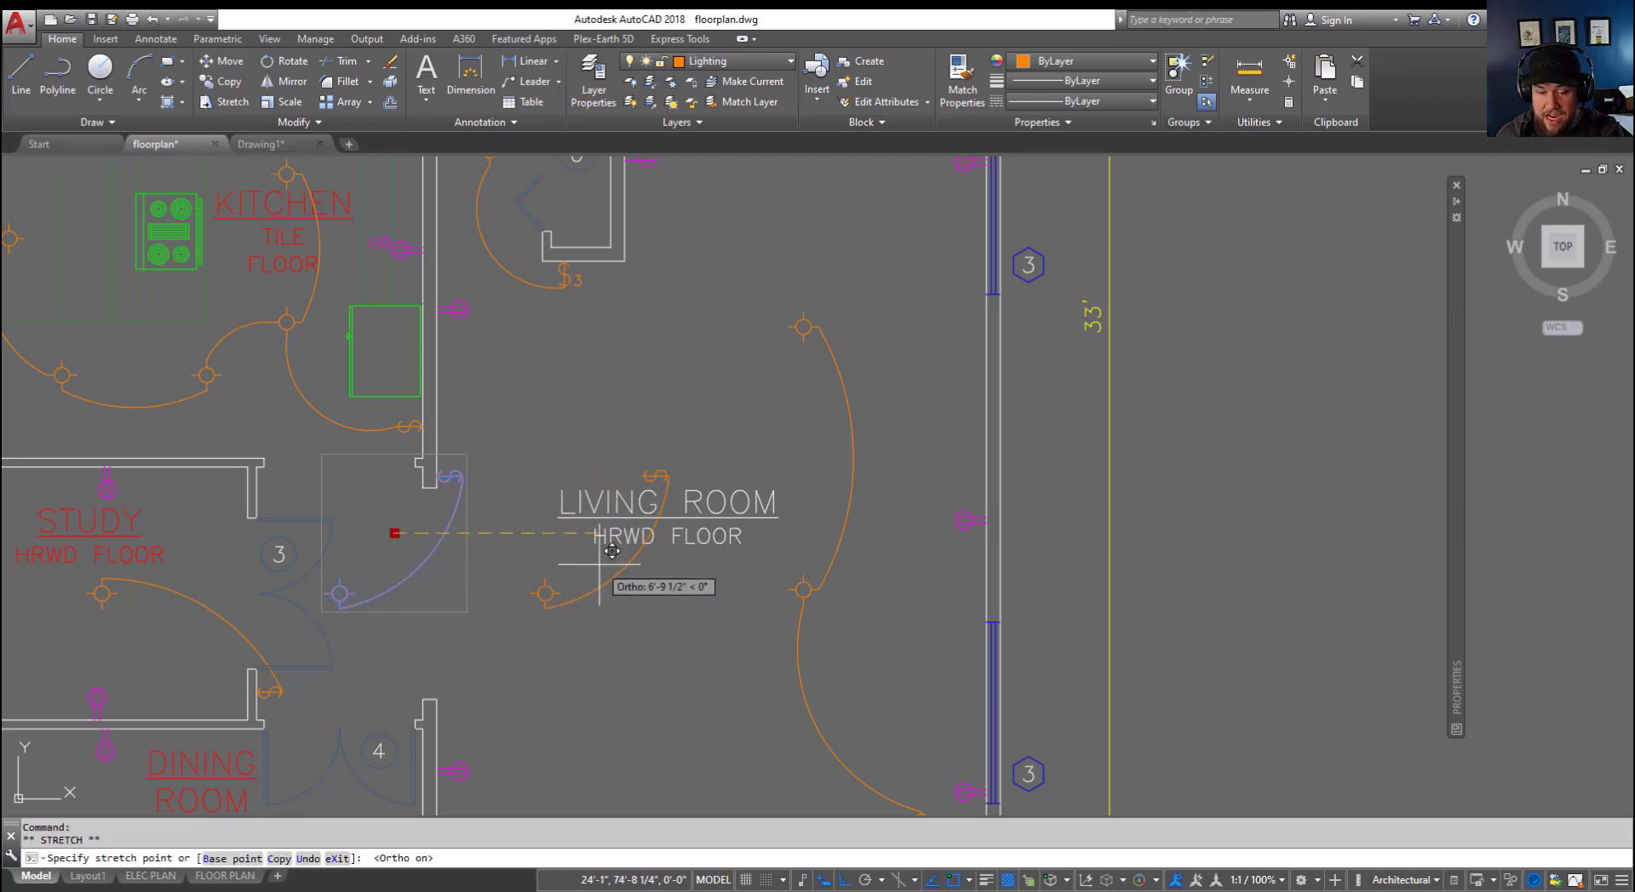
pyautogui.press('F7')
pyautogui.press('F8')
pyautogui.press('F7')
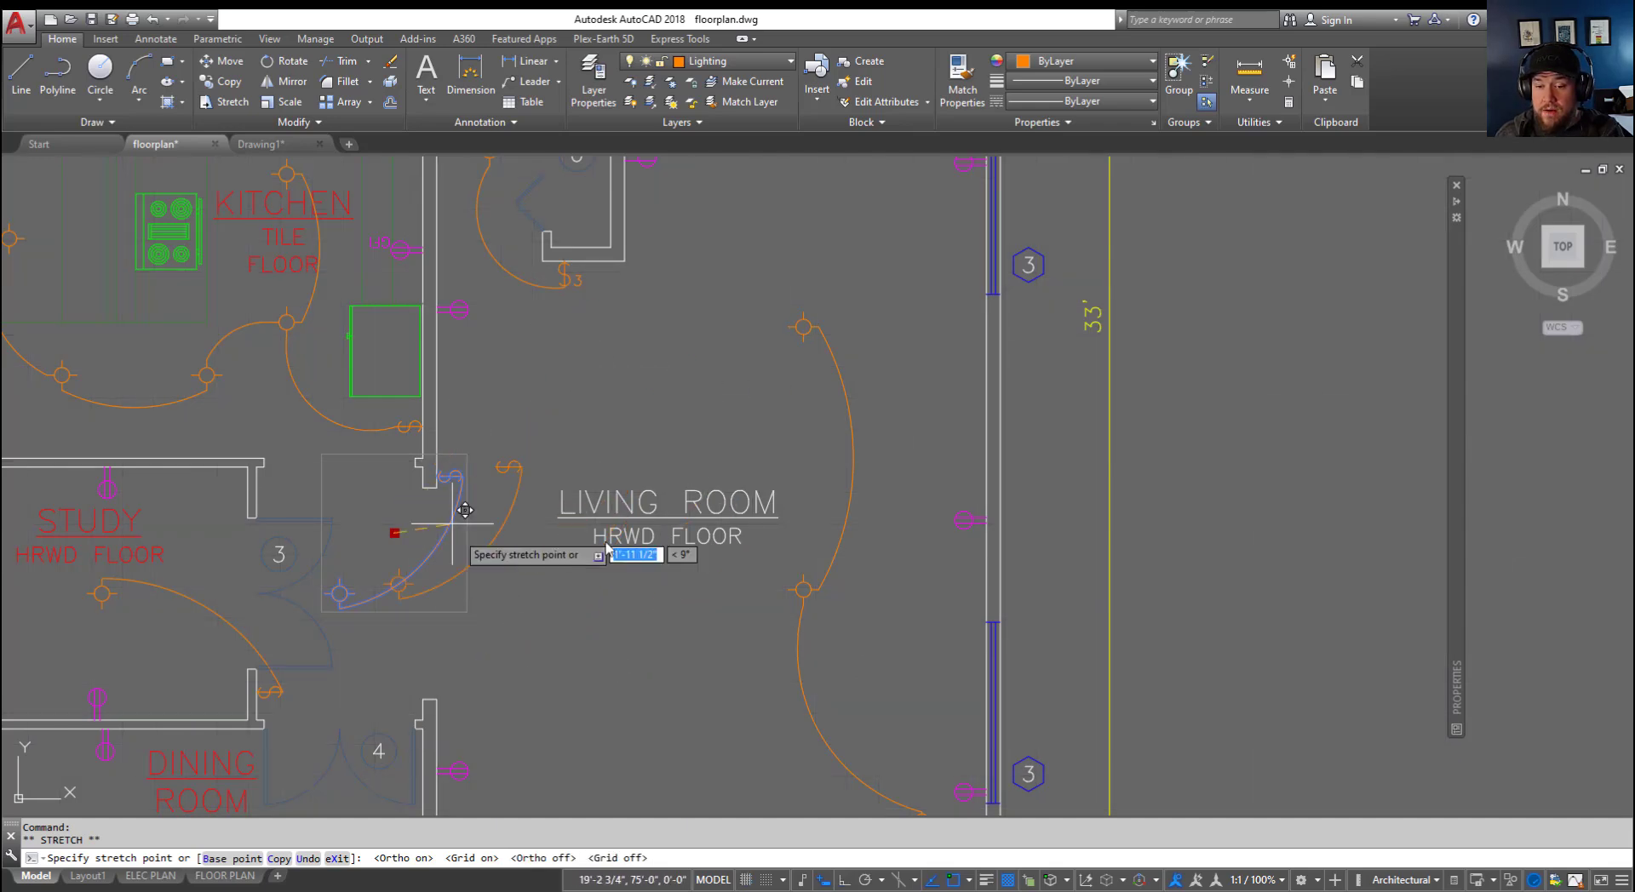
pyautogui.click(672, 311)
pyautogui.press('Escape')
# Step: Copy the lighting group to the living room's upper-right corner, below window 1
pyautogui.write('co')
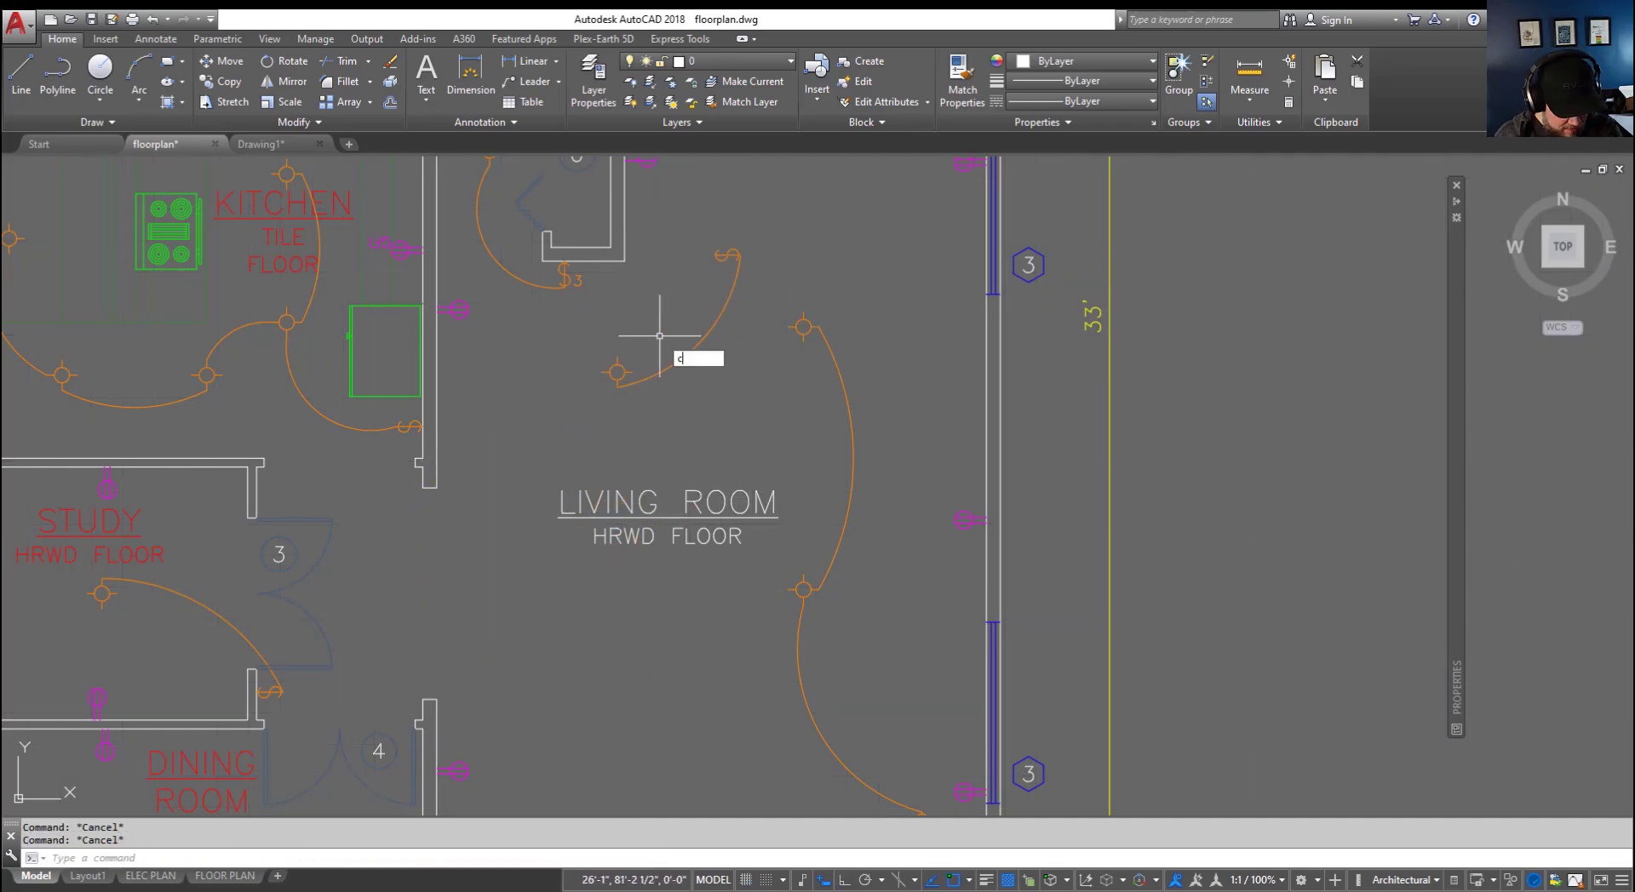
pyautogui.press('Return')
pyautogui.click(705, 372)
pyautogui.click(634, 340)
pyautogui.press('Return')
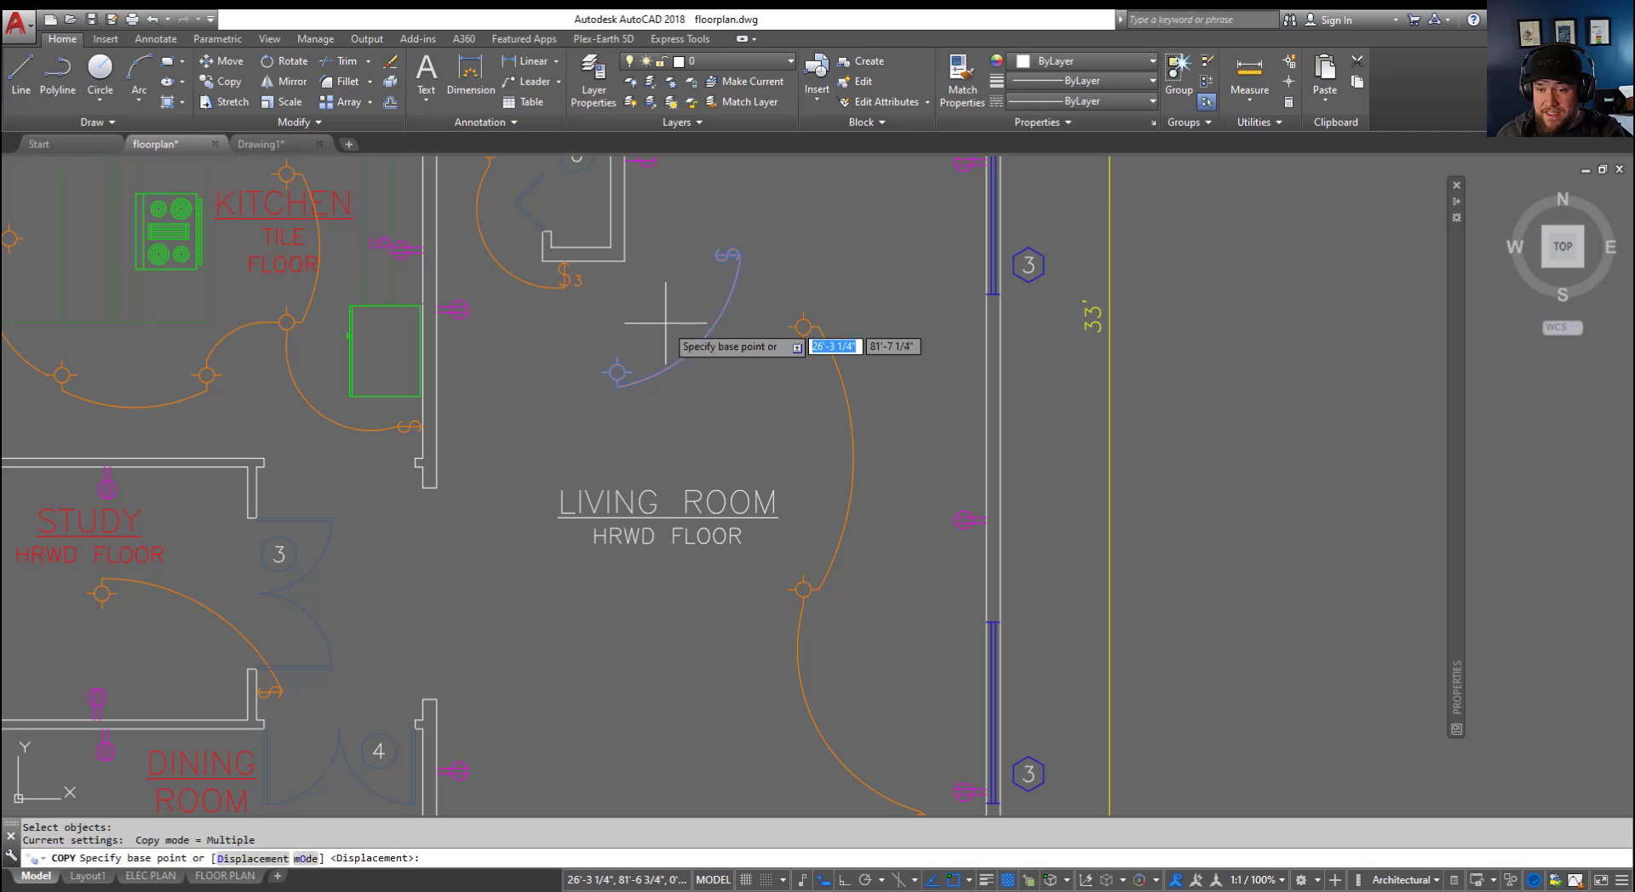
pyautogui.click(667, 331)
pyautogui.moveTo(796, 226); pyautogui.dragTo(676, 388, button='middle')
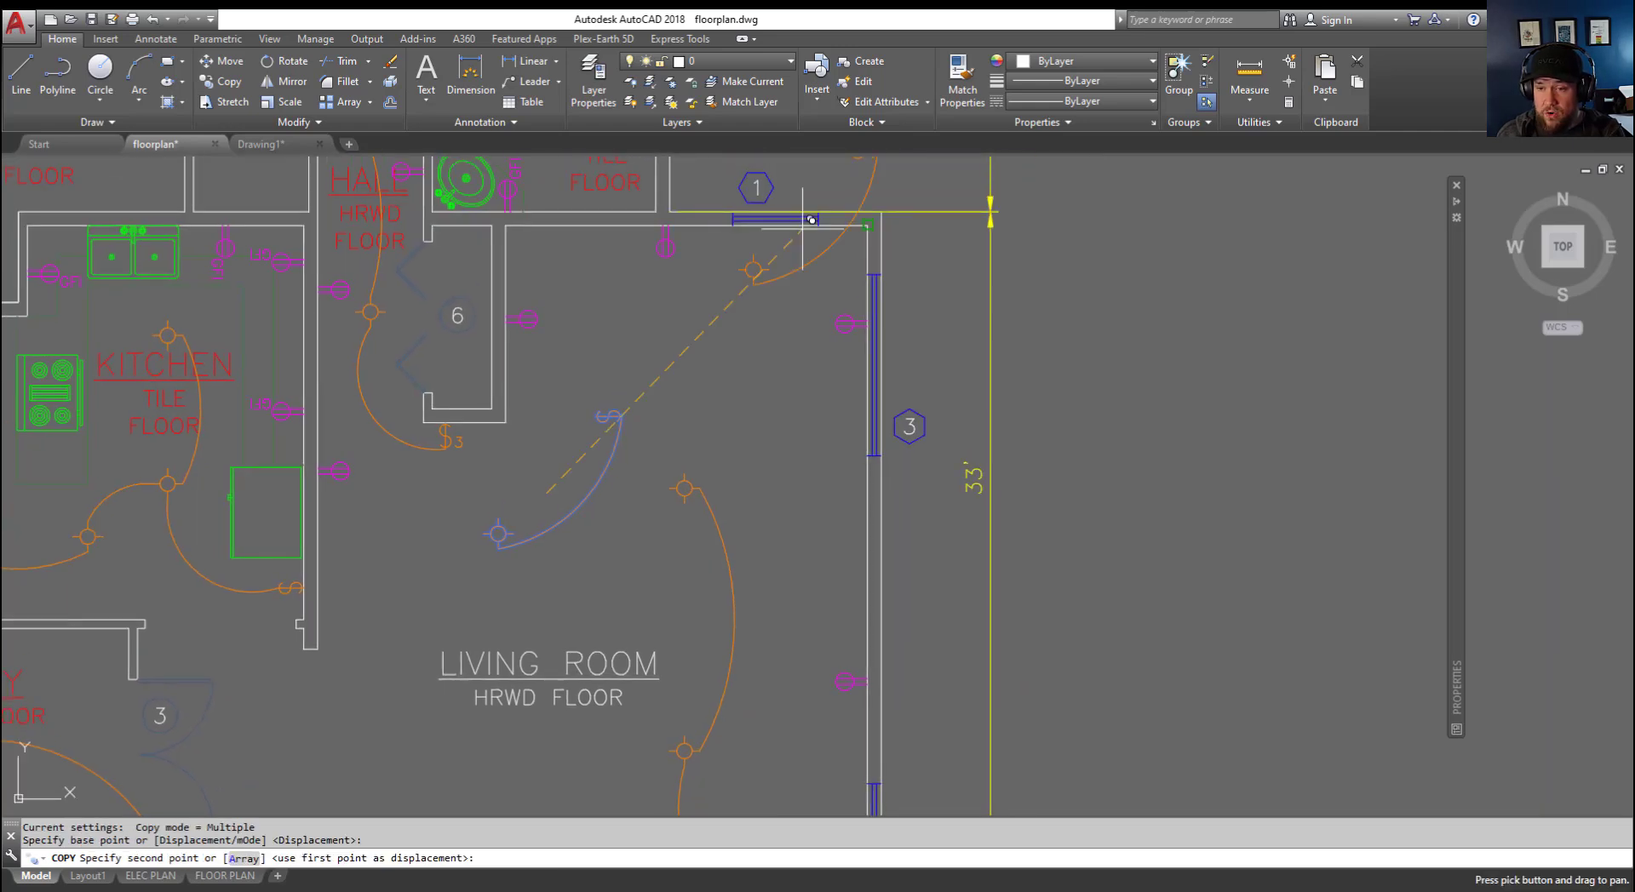
pyautogui.click(717, 351)
pyautogui.press('Escape')
# Step: Ungroup the copied lighting group in the living room's upper-right corner and test-select its individual parts
pyautogui.click(791, 407)
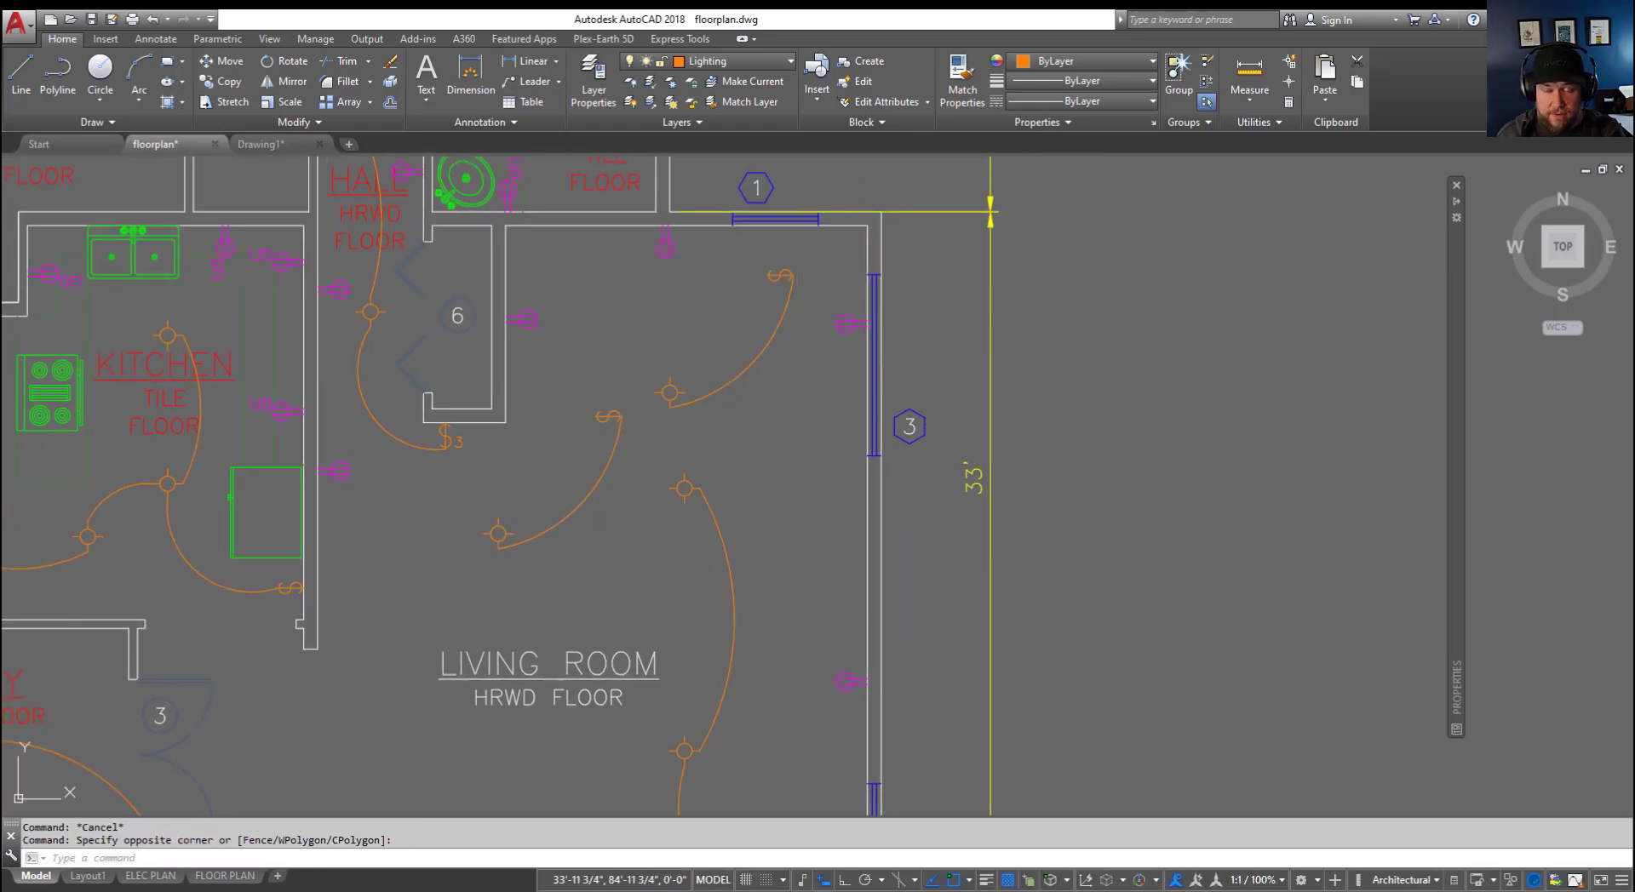
pyautogui.press('Escape')
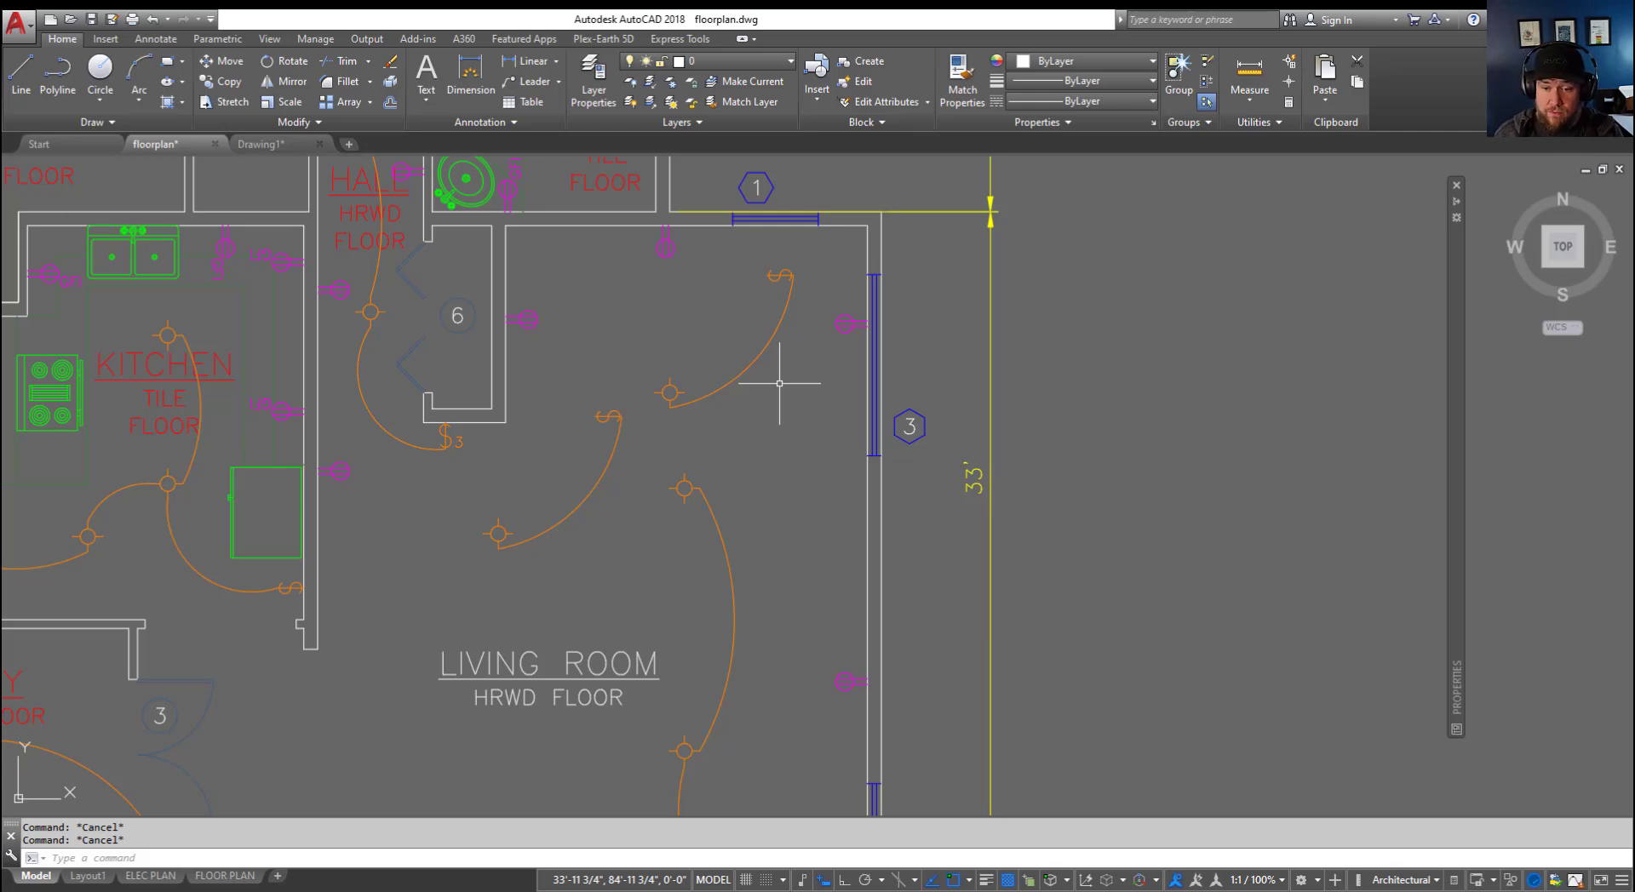
pyautogui.click(766, 356)
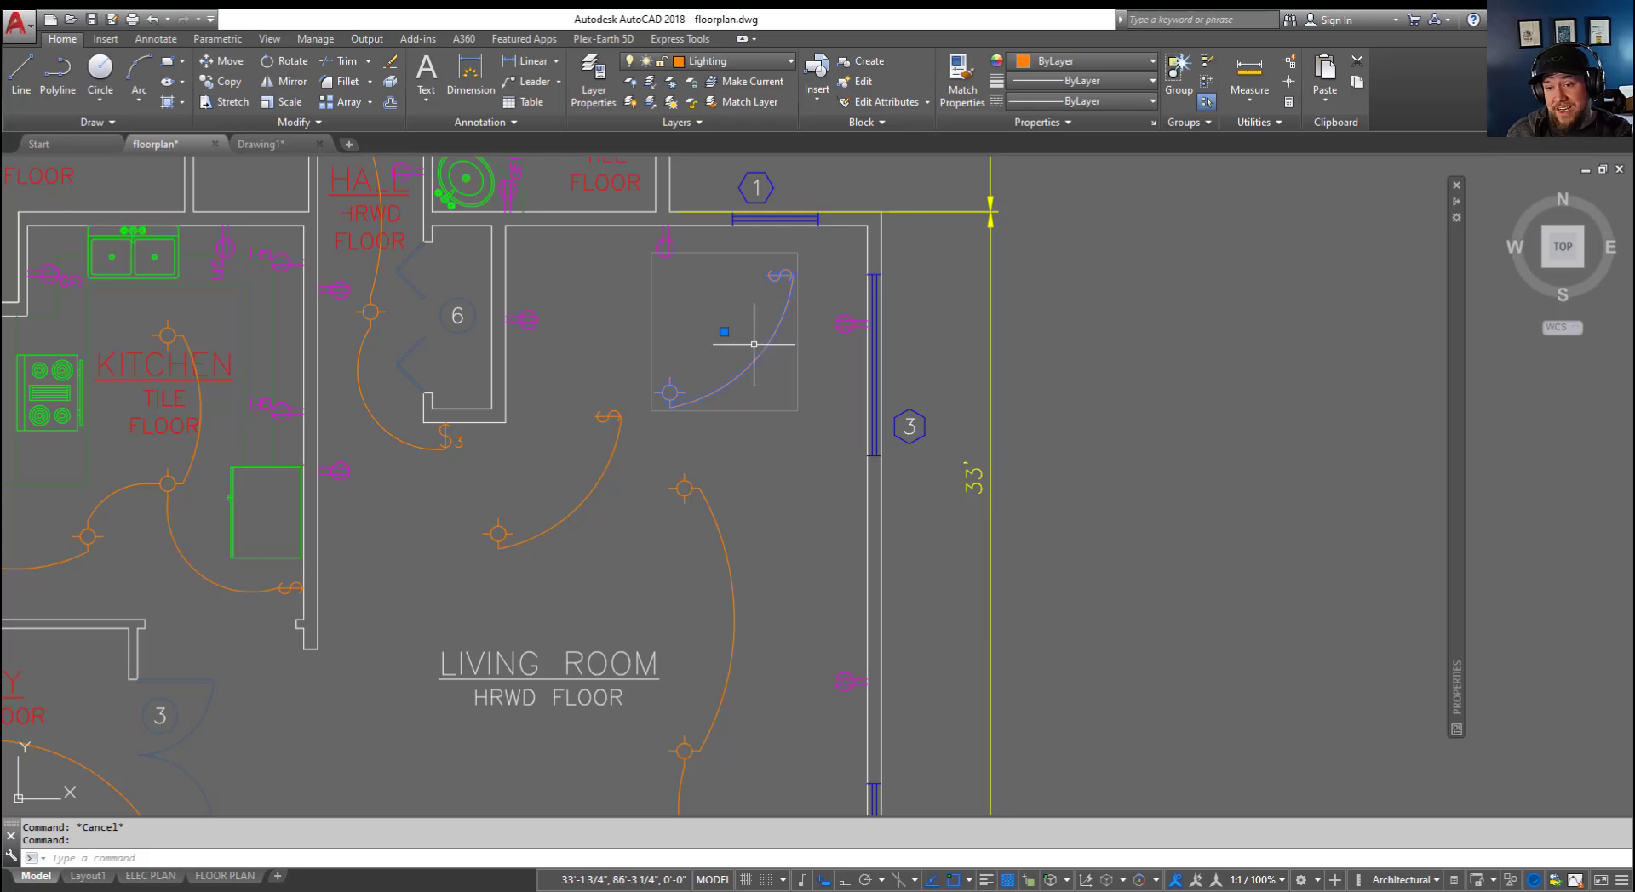
pyautogui.write('un')
pyautogui.write('group')
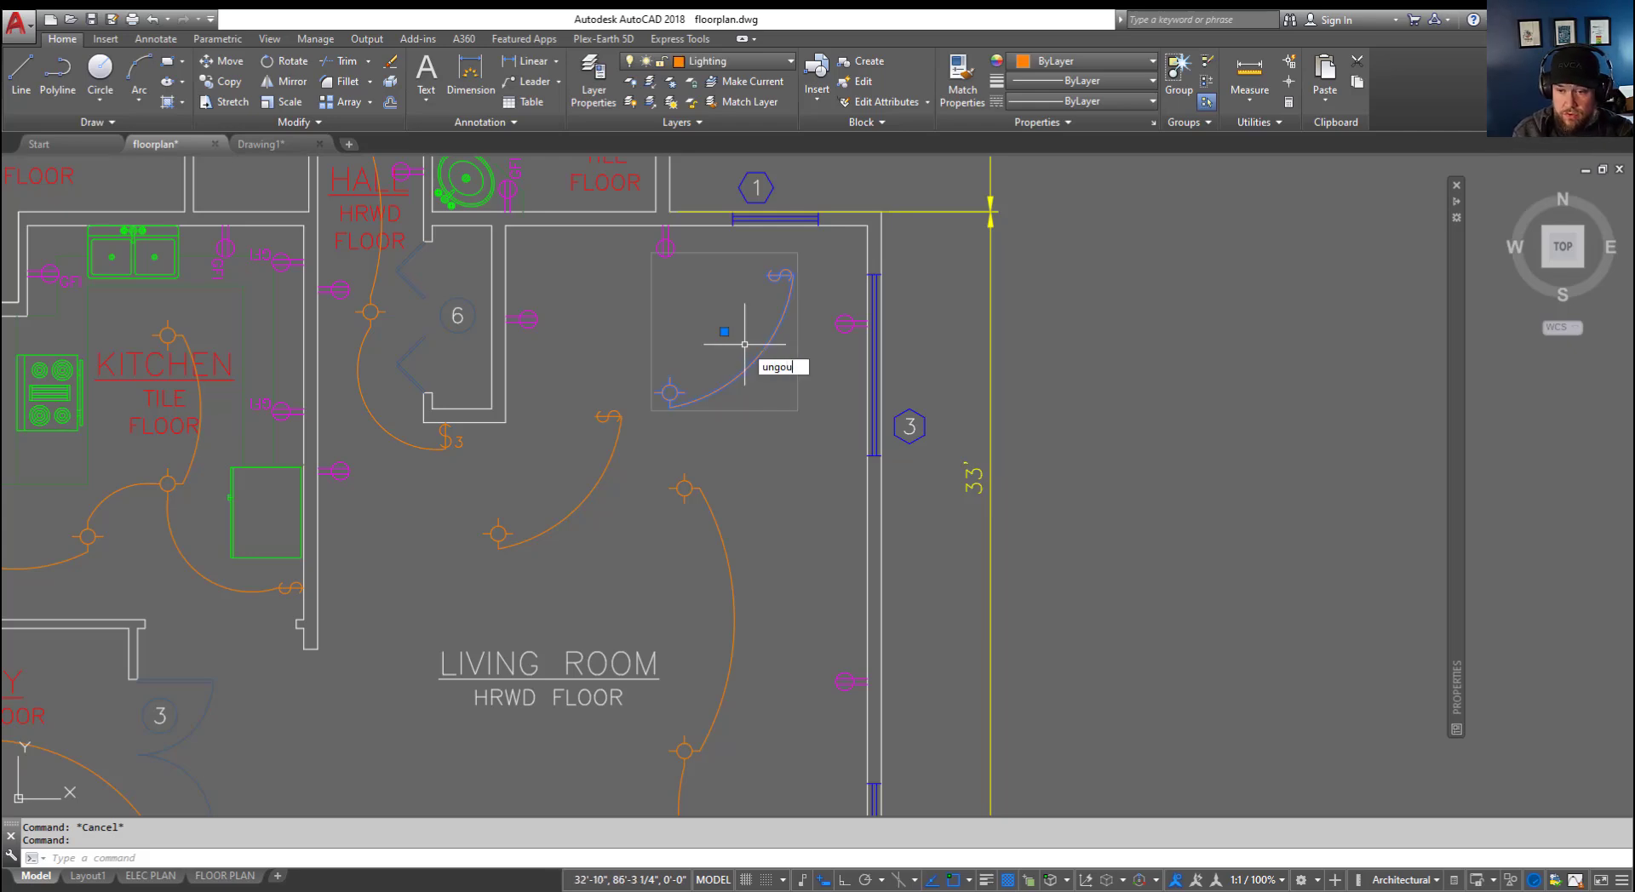
pyautogui.press('Return')
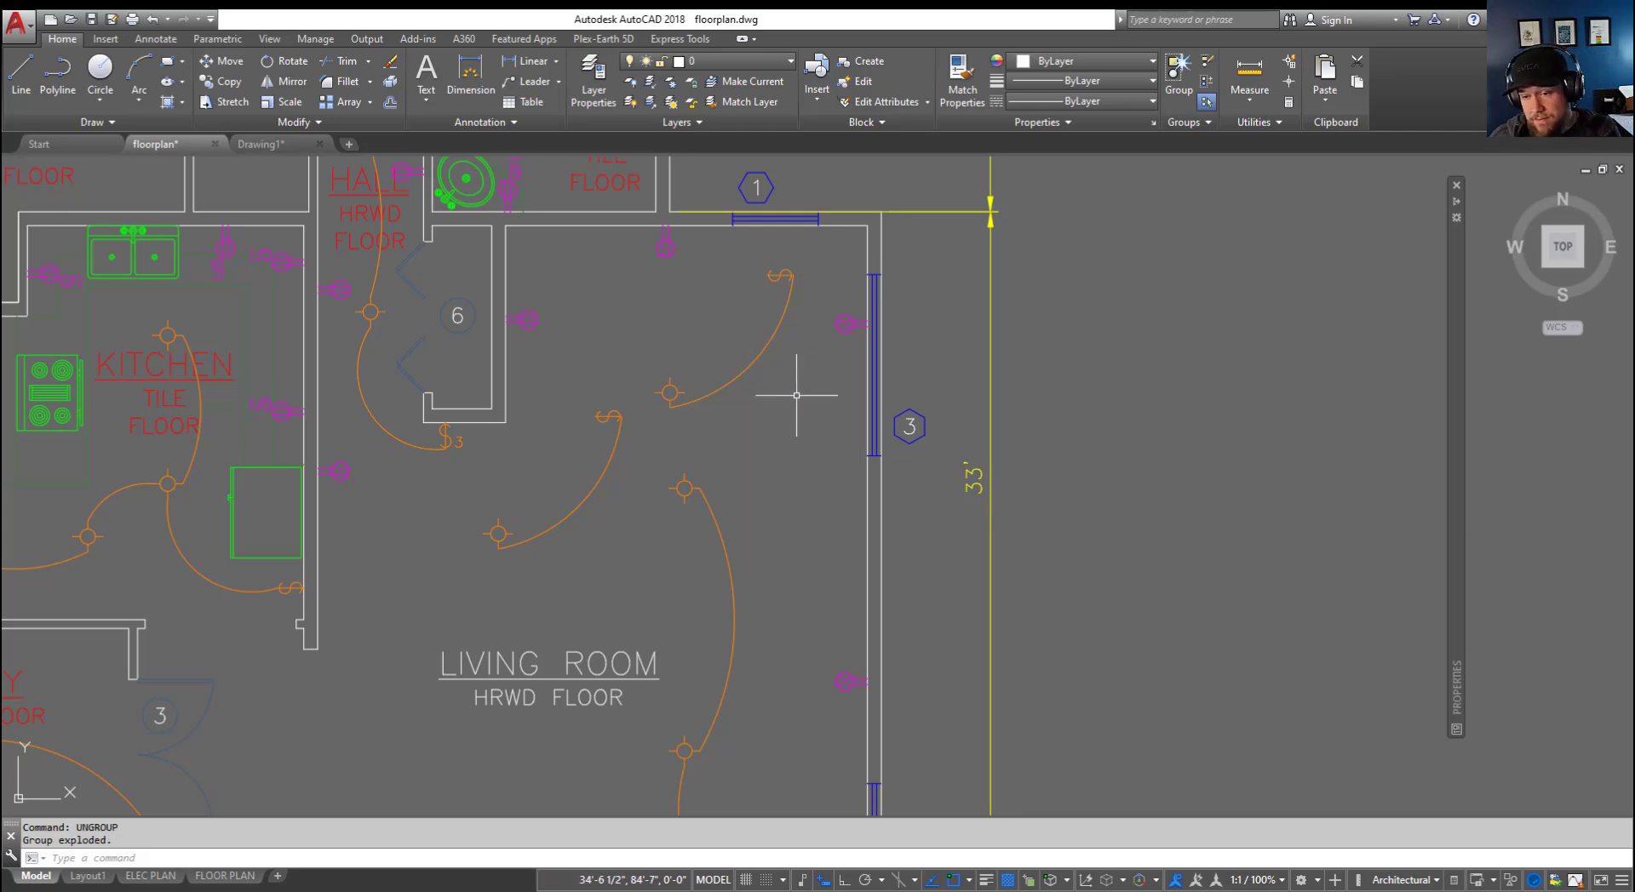
pyautogui.press('Escape')
pyautogui.click(750, 298)
pyautogui.click(655, 381)
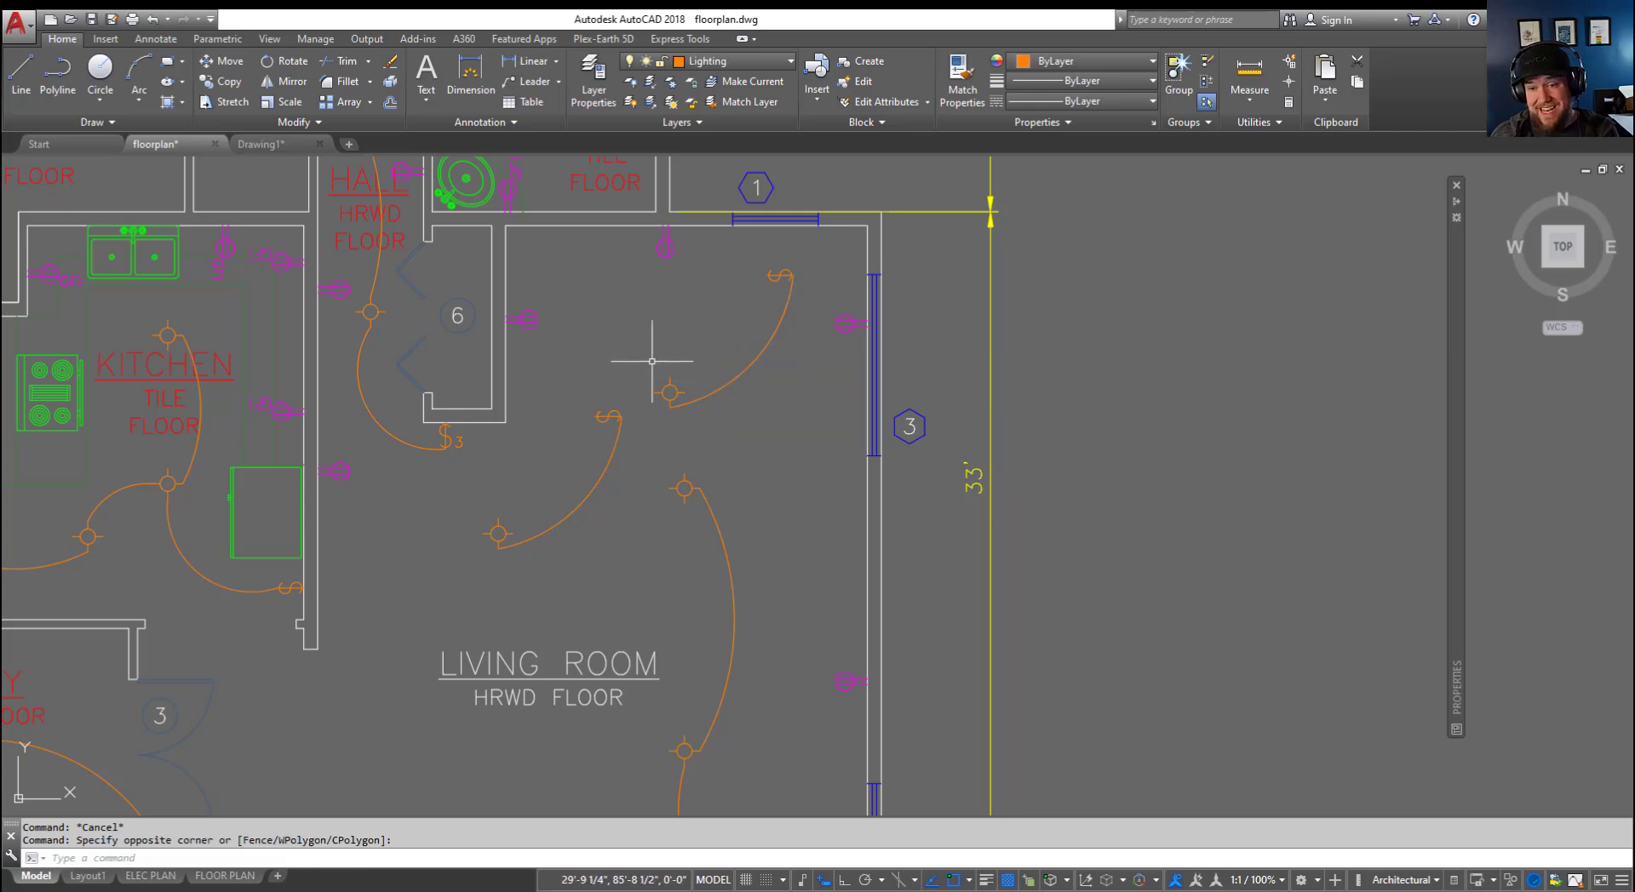
pyautogui.press('Escape')
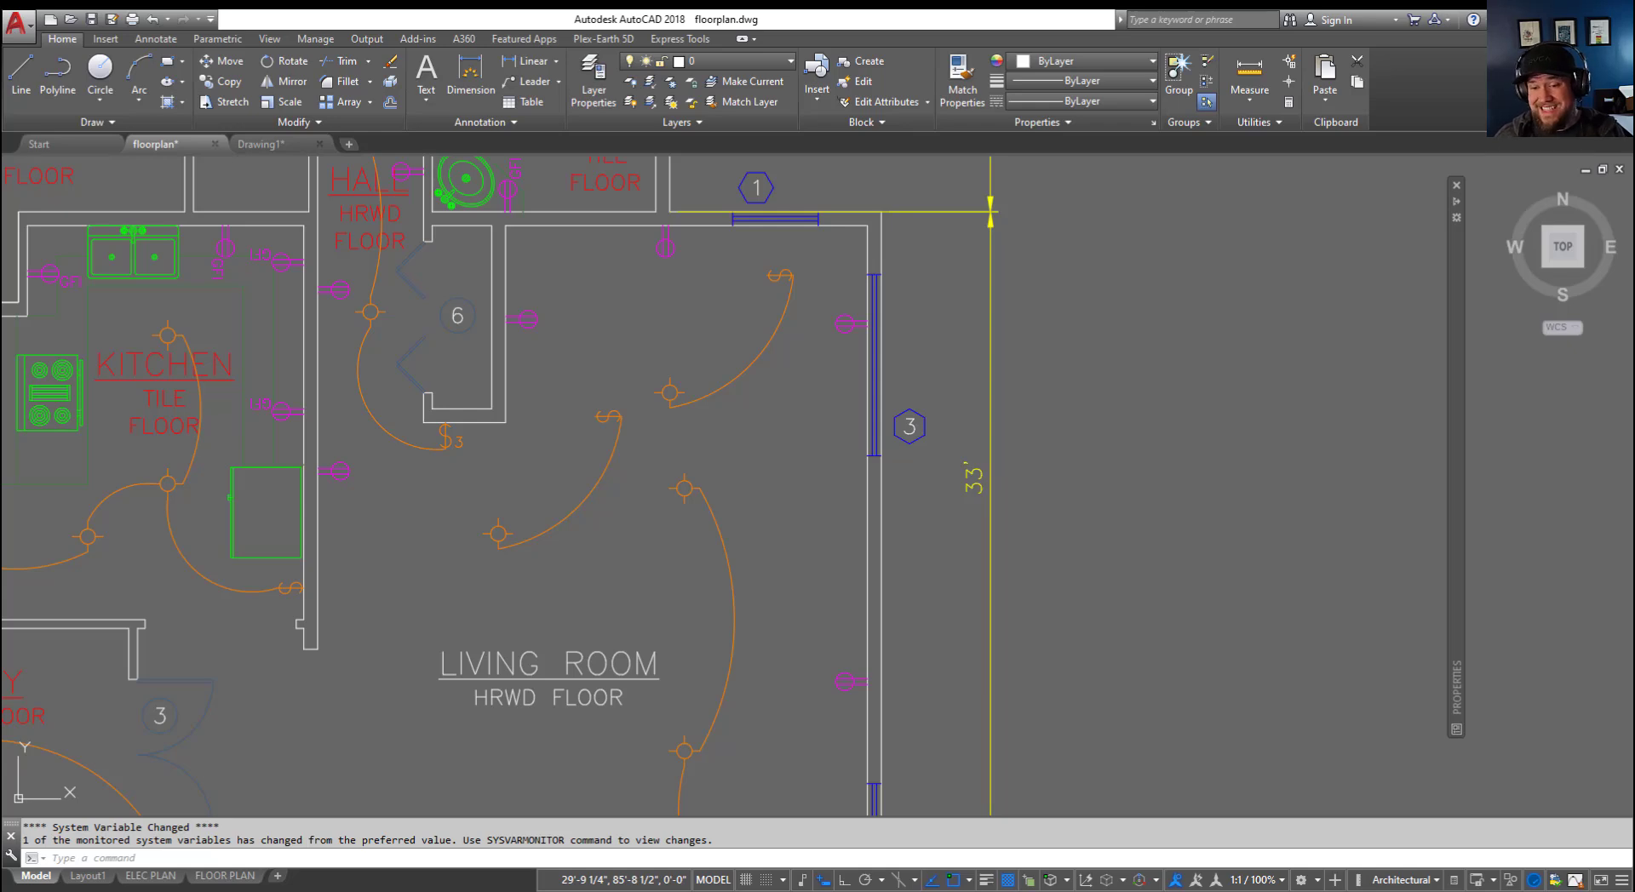
# Step: Chamfer the lower-right corner of the four crossing lines with both chamfer distances set to 0
pyautogui.press('Escape')
pyautogui.press('Escape')
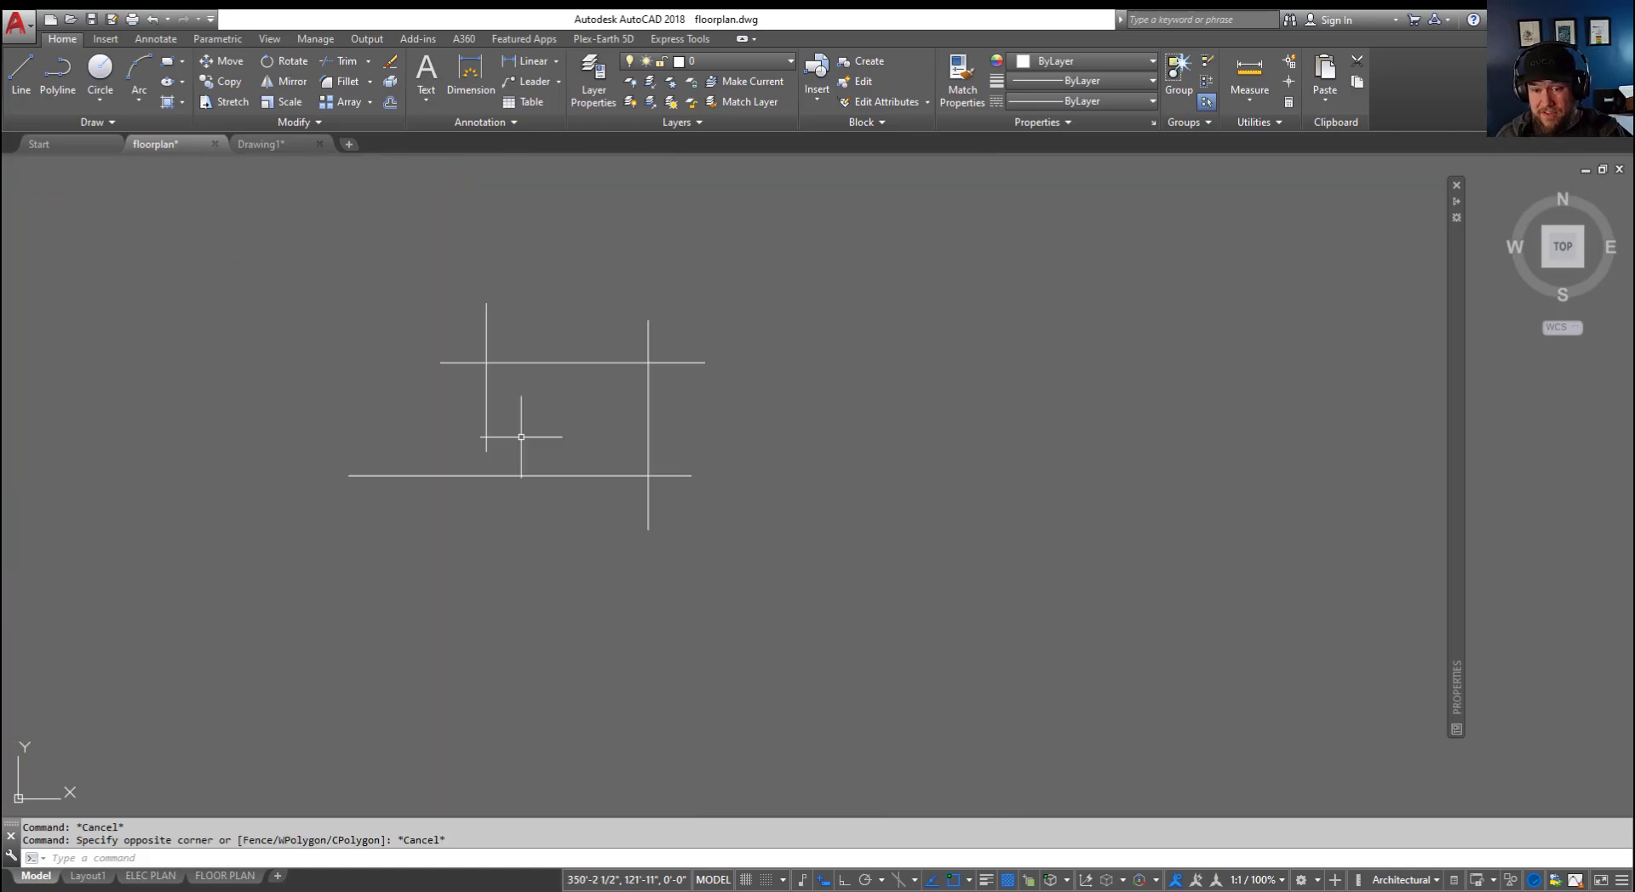
pyautogui.moveTo(520, 438); pyautogui.dragTo(447, 511, button='middle')
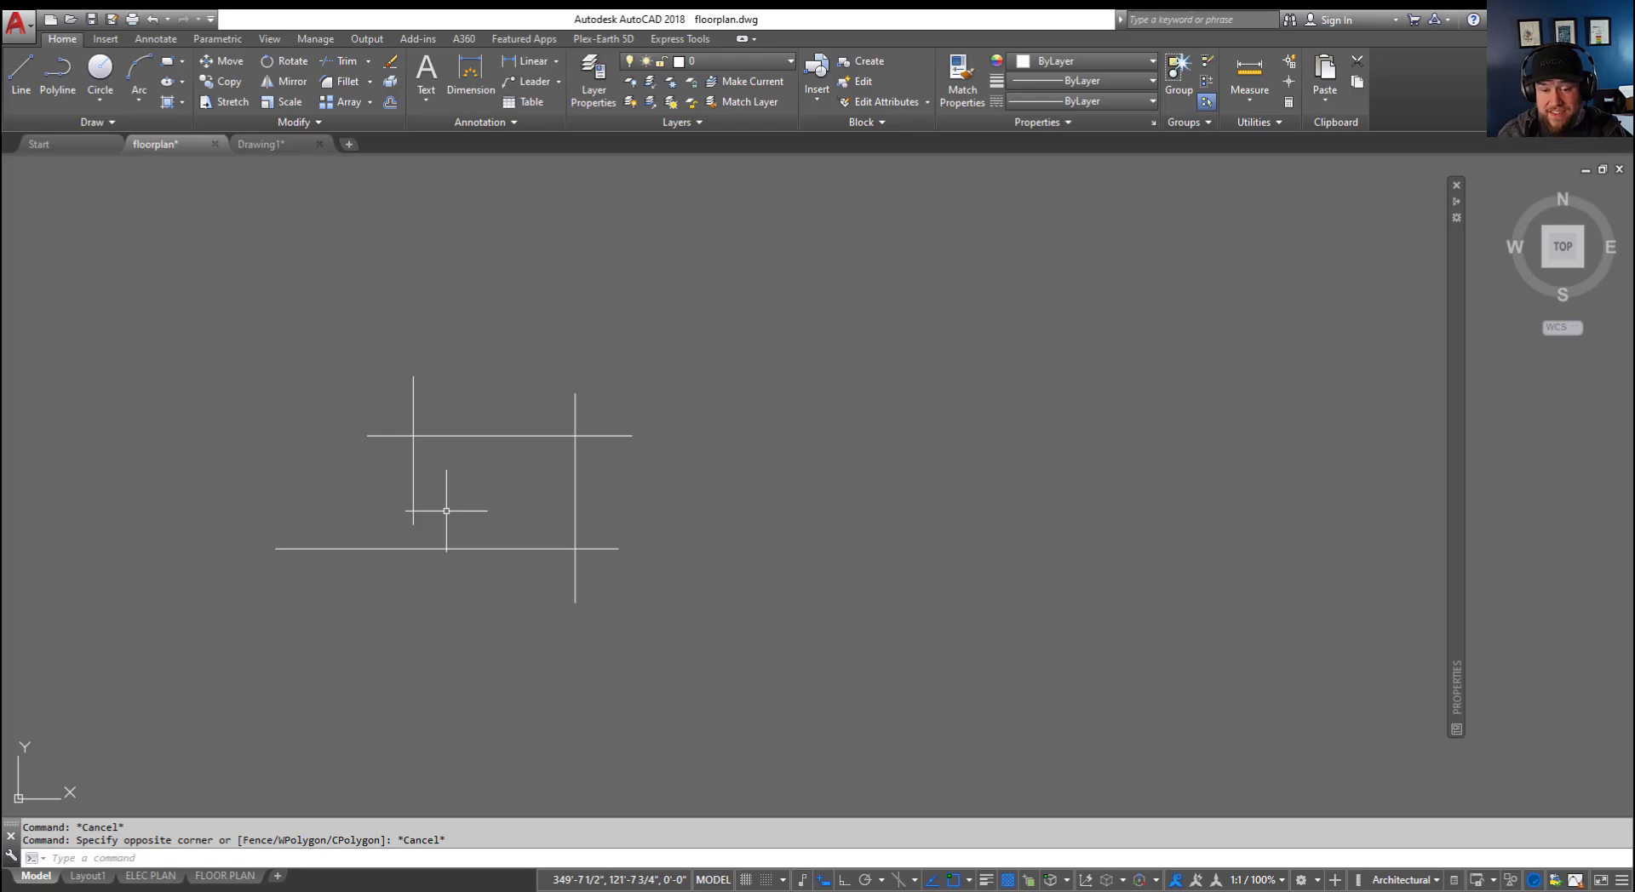
pyautogui.write('chamfer')
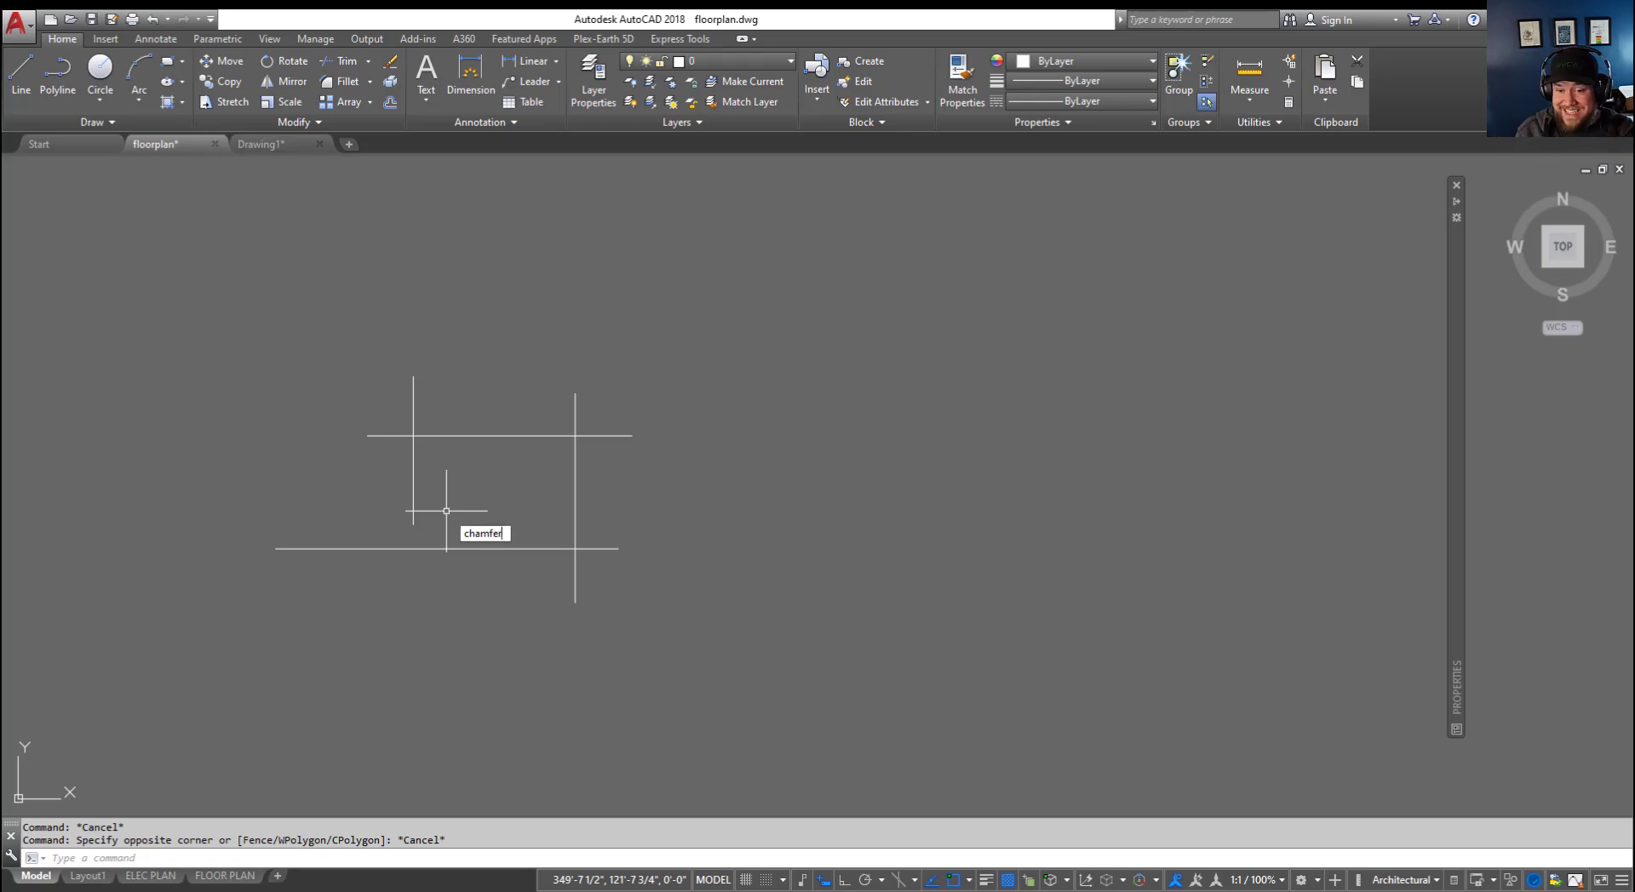
pyautogui.press('Return')
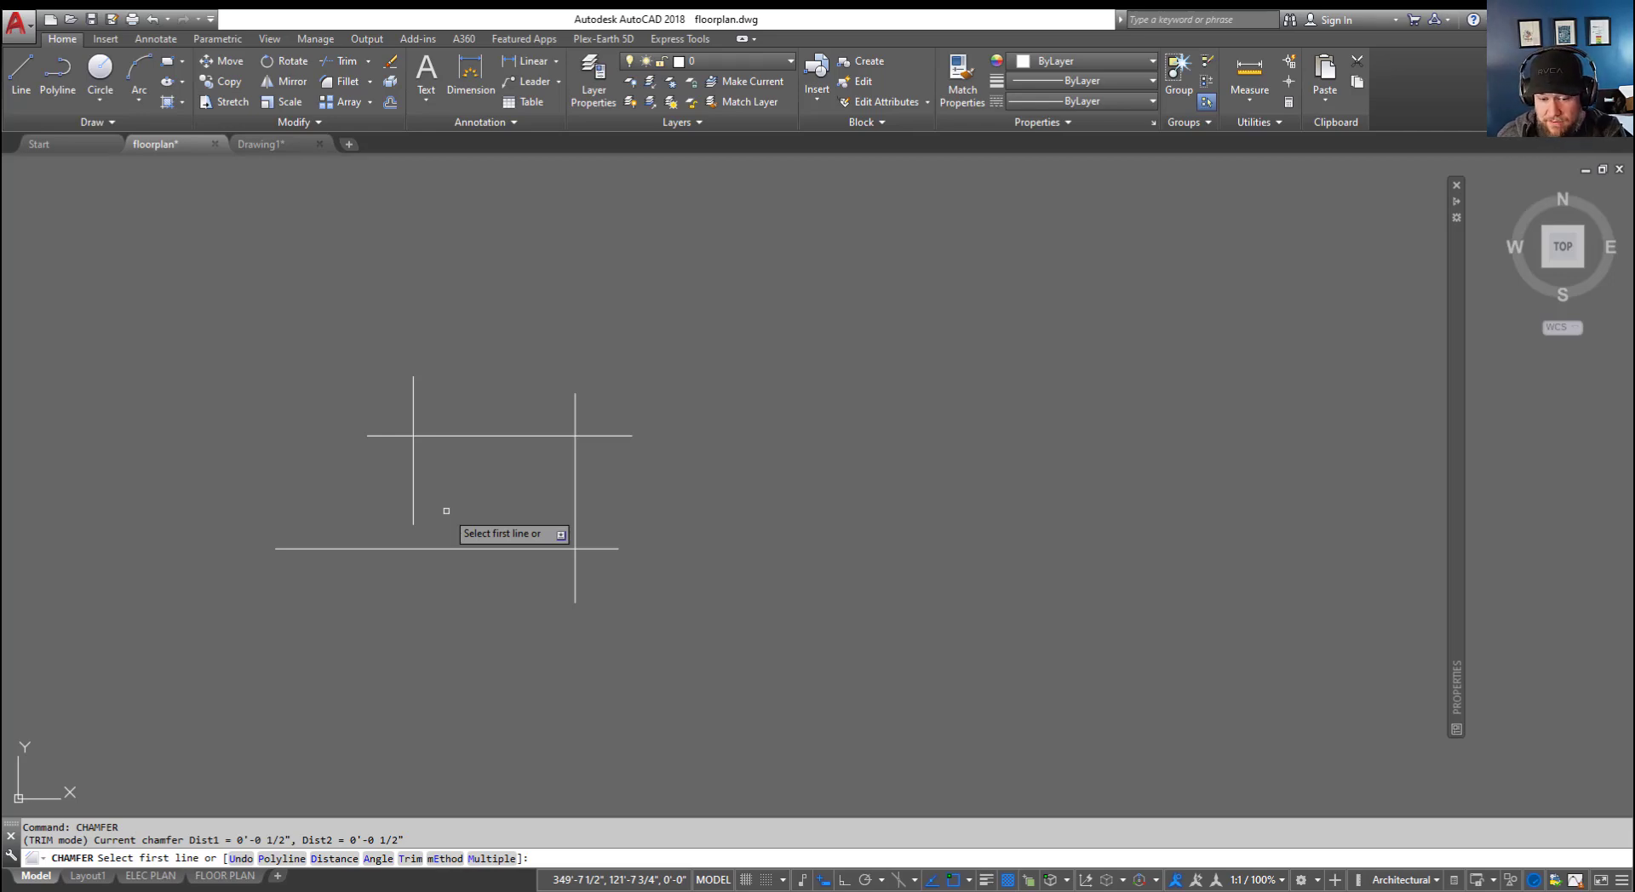
pyautogui.write('d')
pyautogui.press('Return')
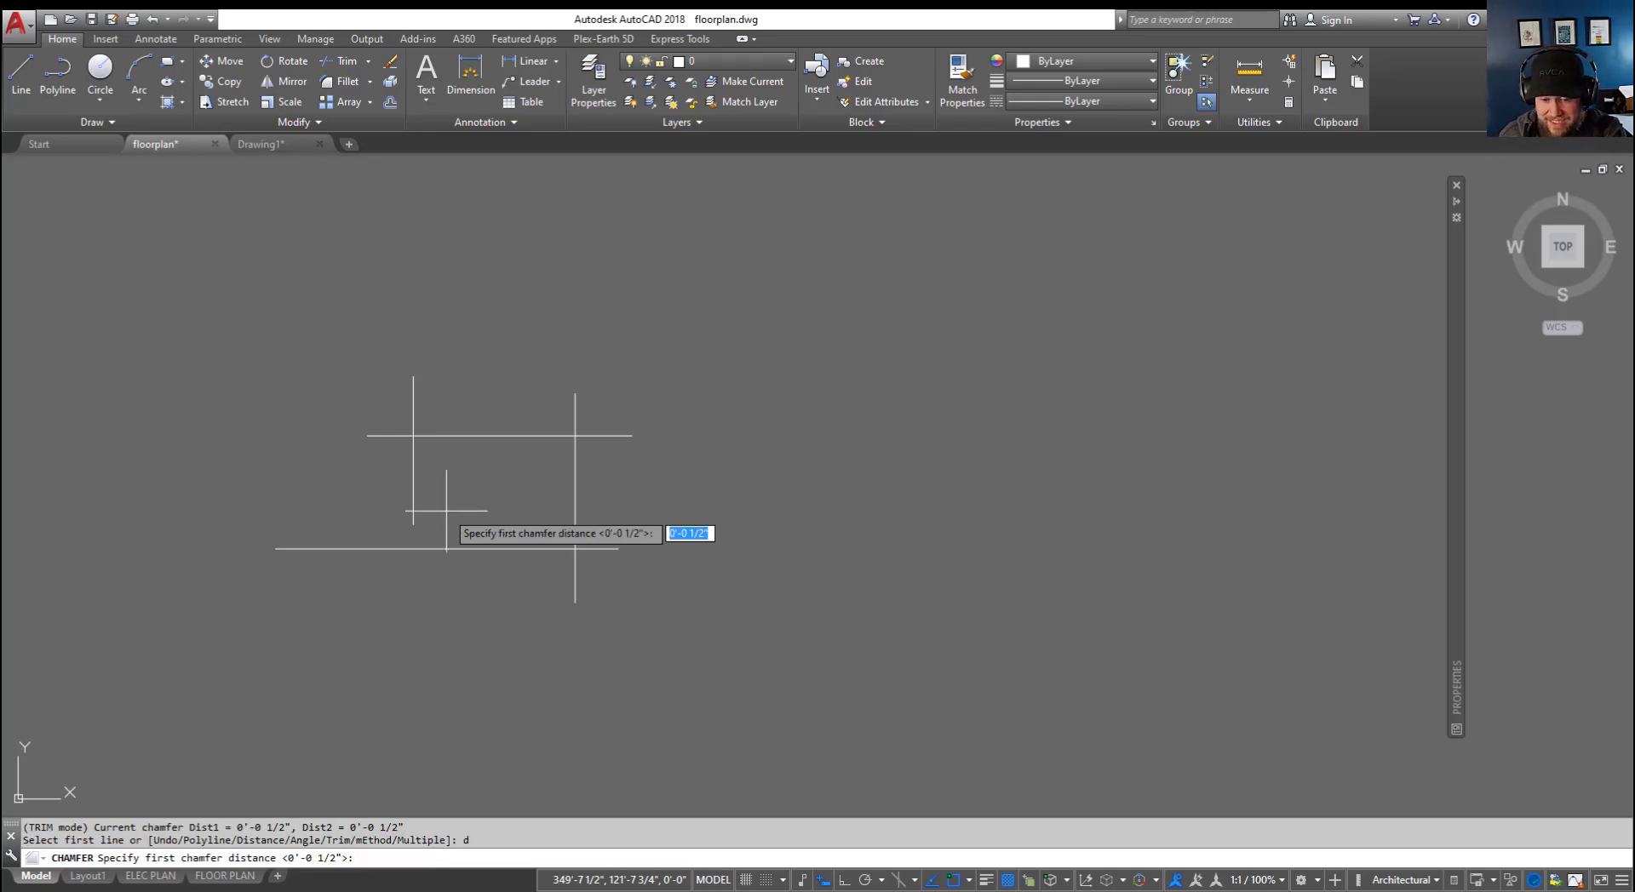
pyautogui.write('0')
pyautogui.press('Return')
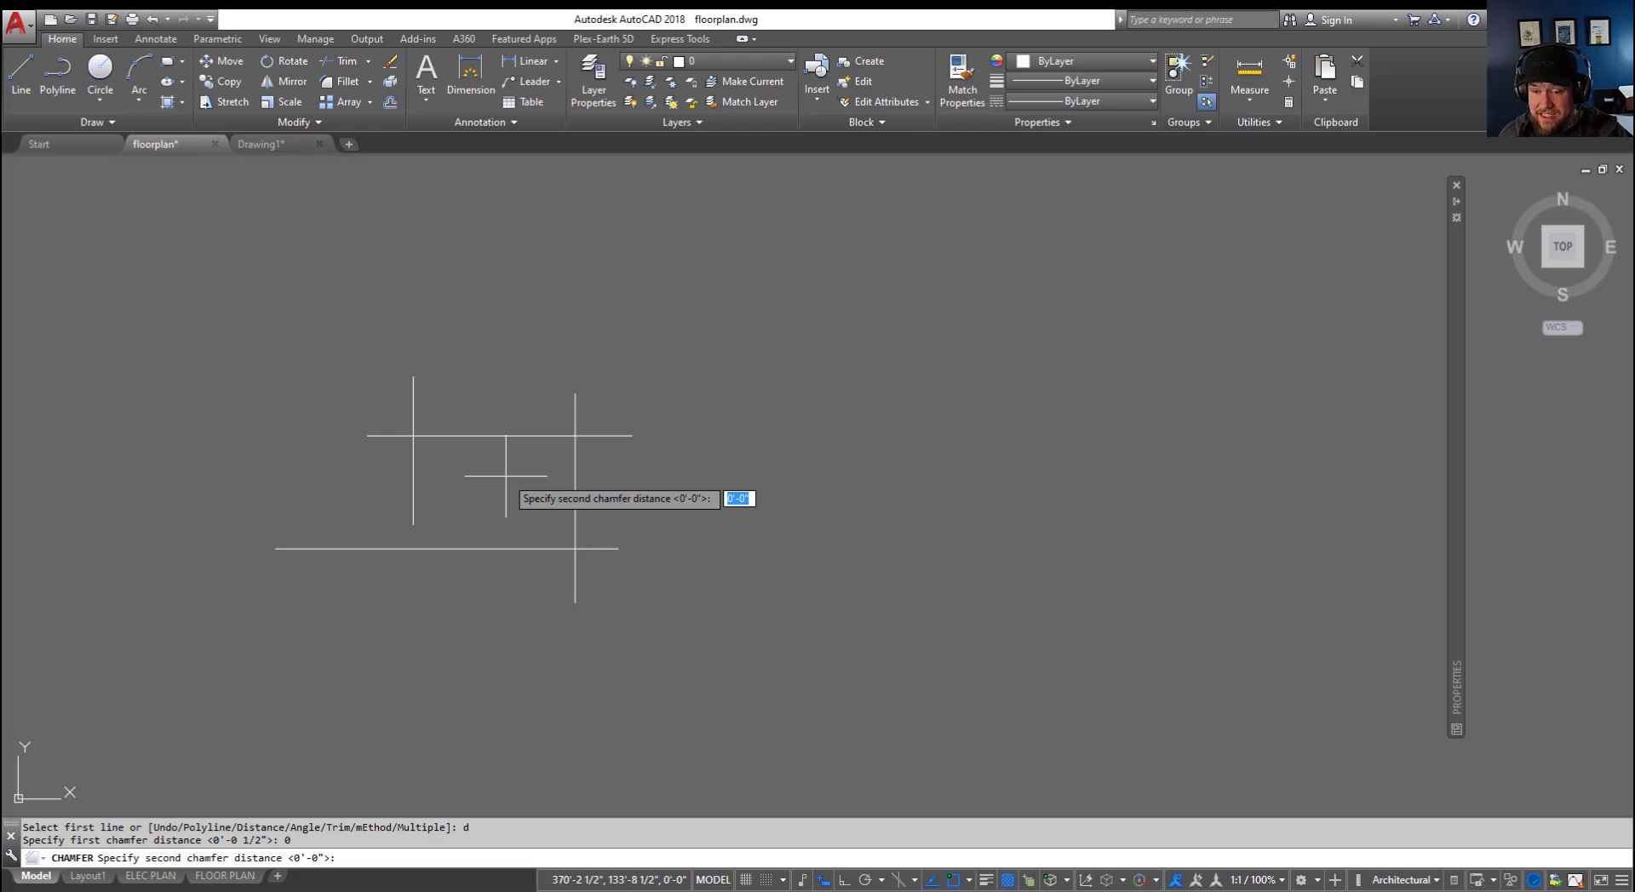
pyautogui.press('Return')
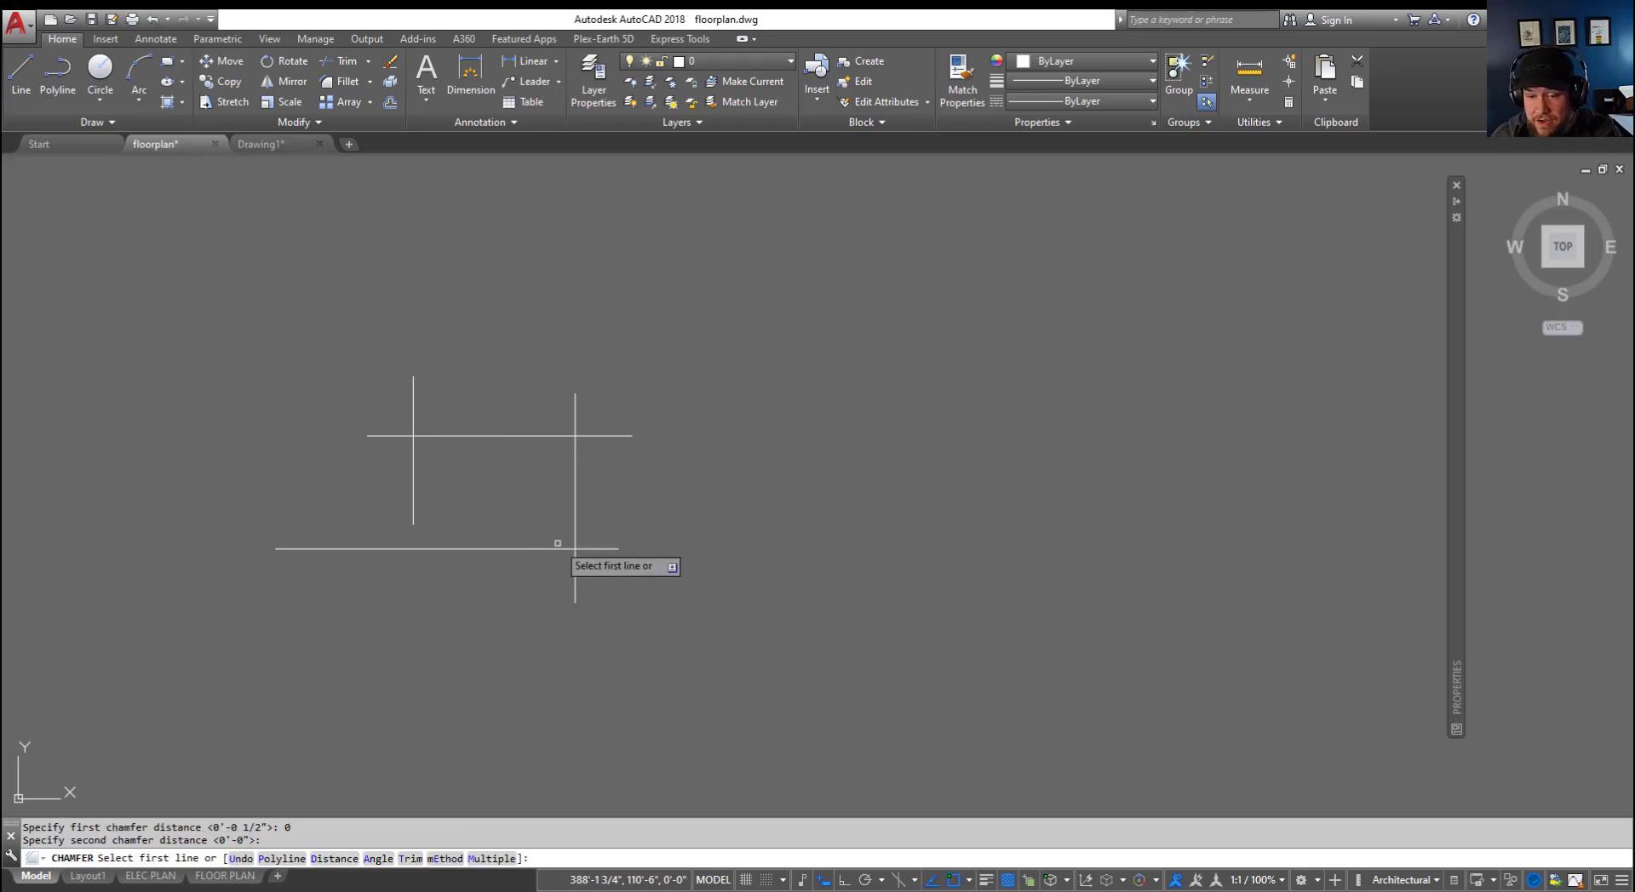
pyautogui.click(545, 548)
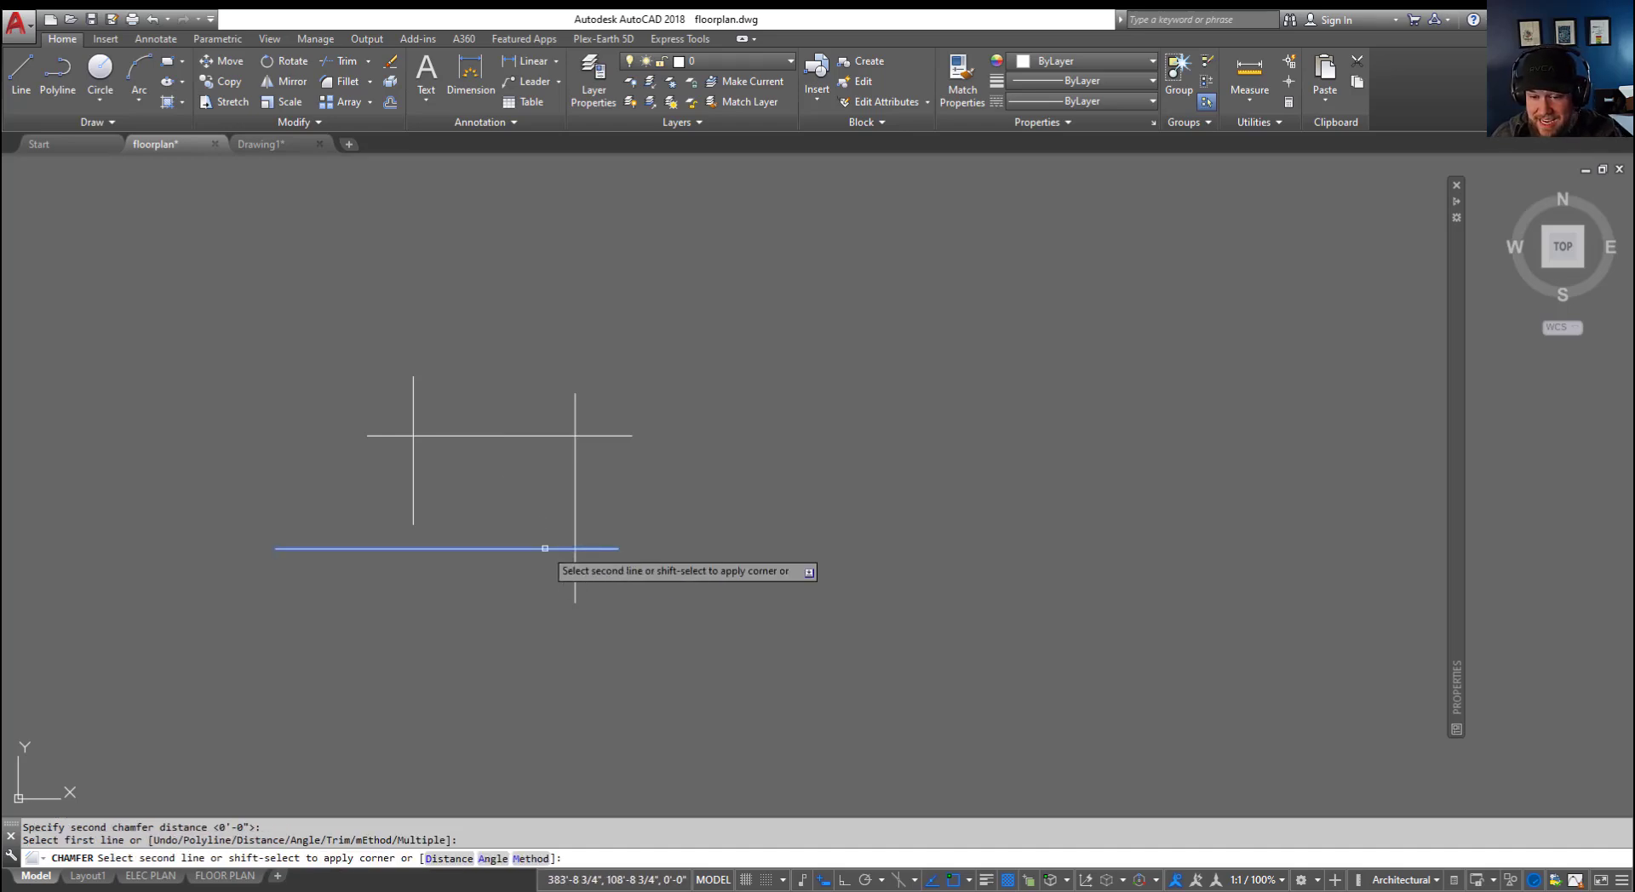
pyautogui.click(574, 512)
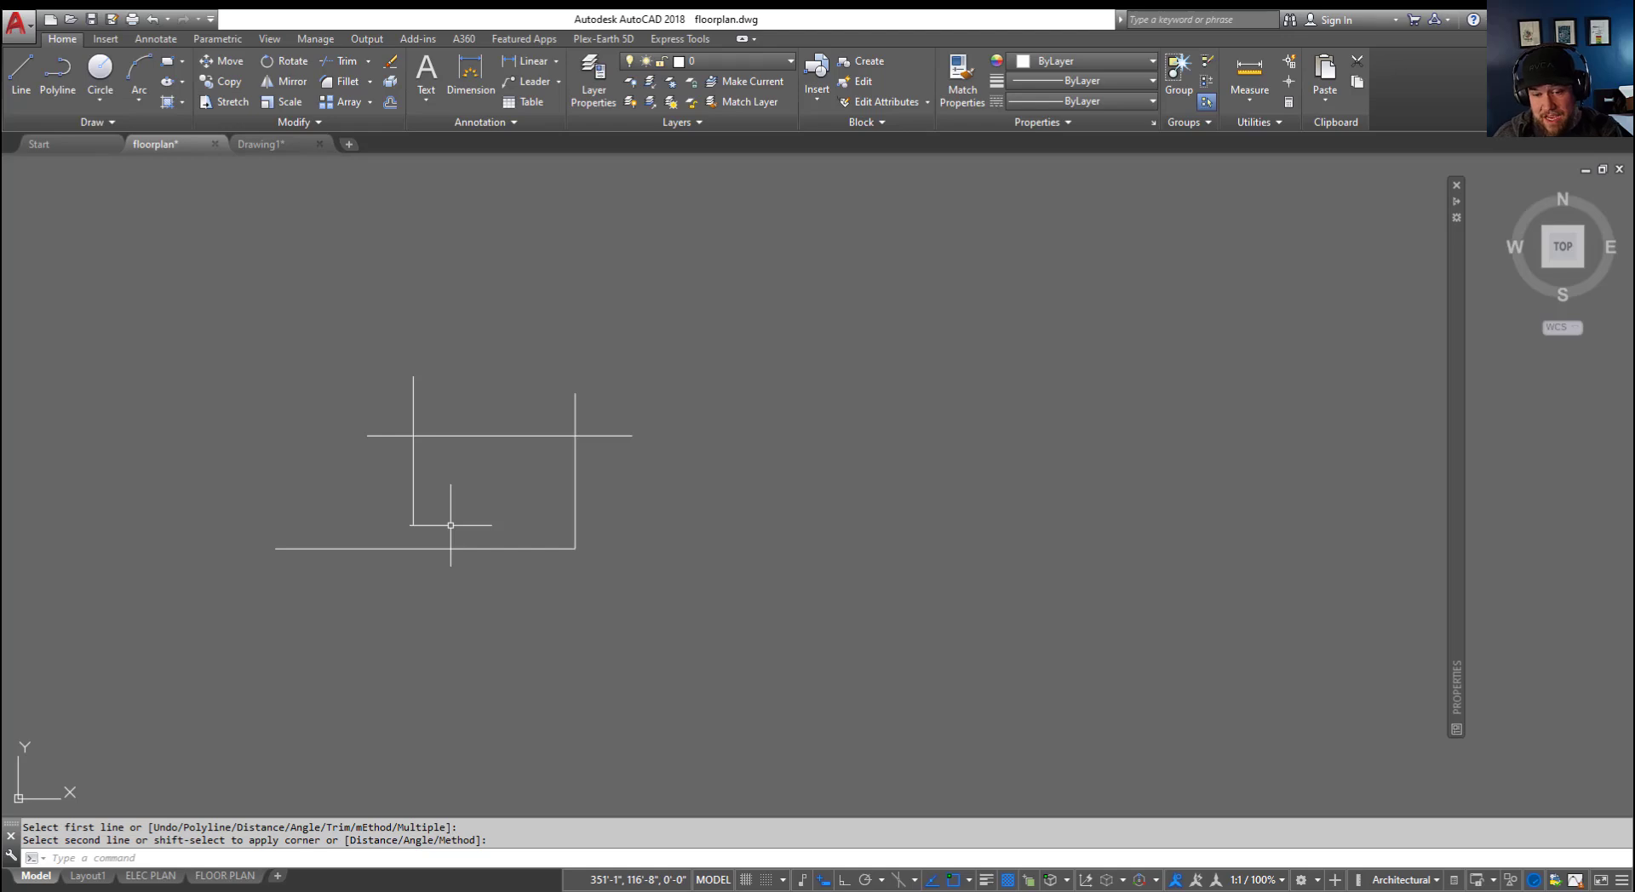
# Step: Chamfer the lower-left, upper-left and upper-right corners with the same zero distances to close the rectangle
pyautogui.press('Return')
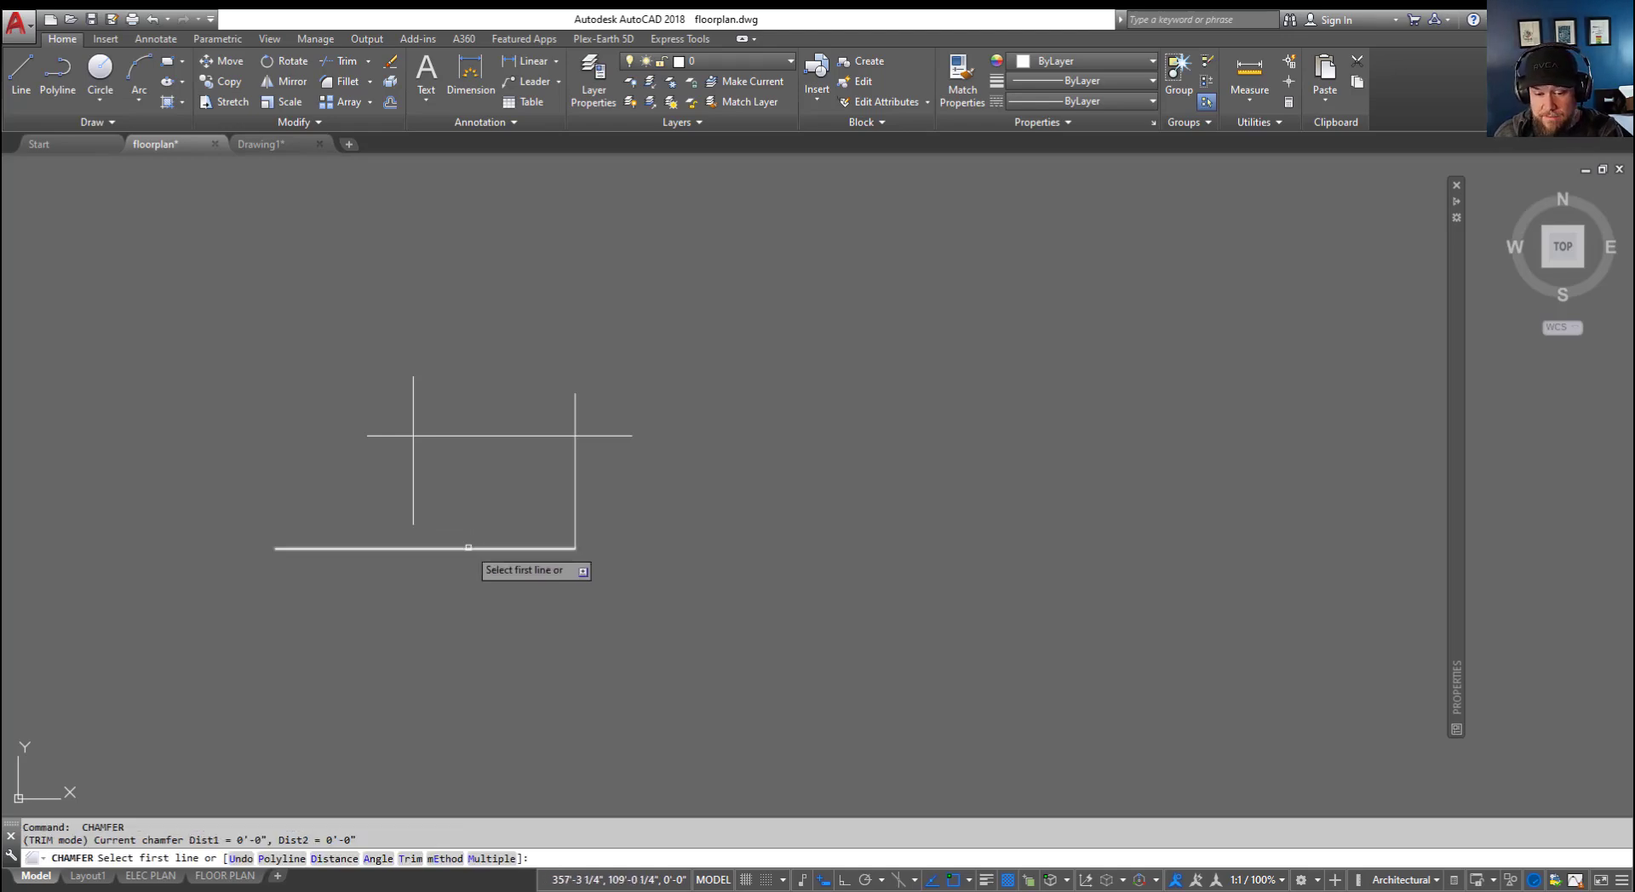
pyautogui.click(468, 547)
pyautogui.click(413, 494)
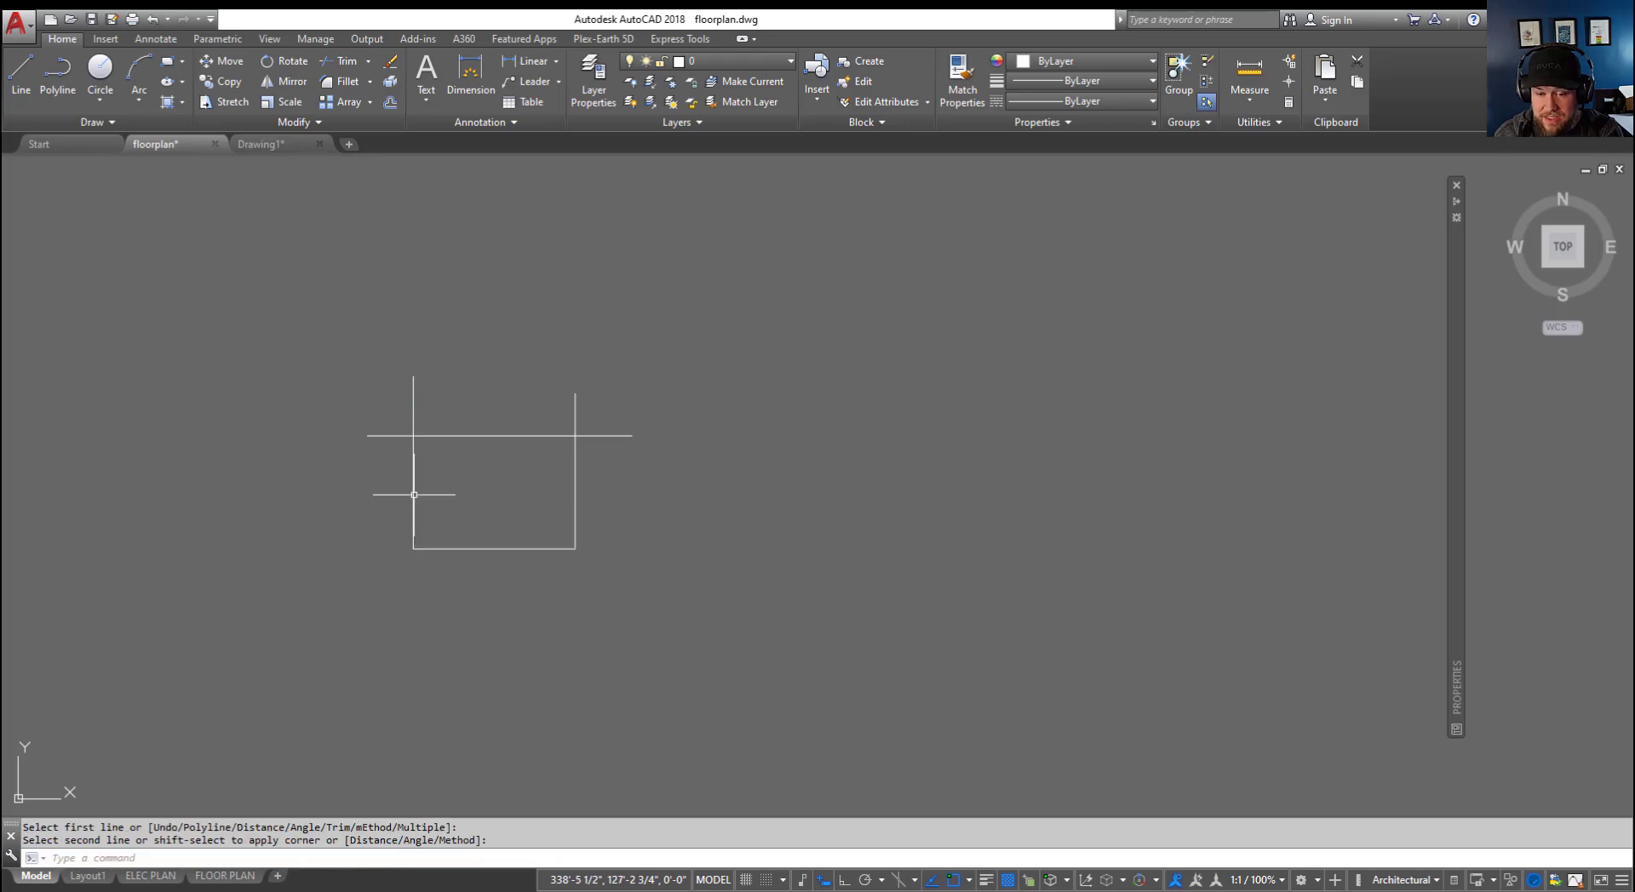
pyautogui.press('Return')
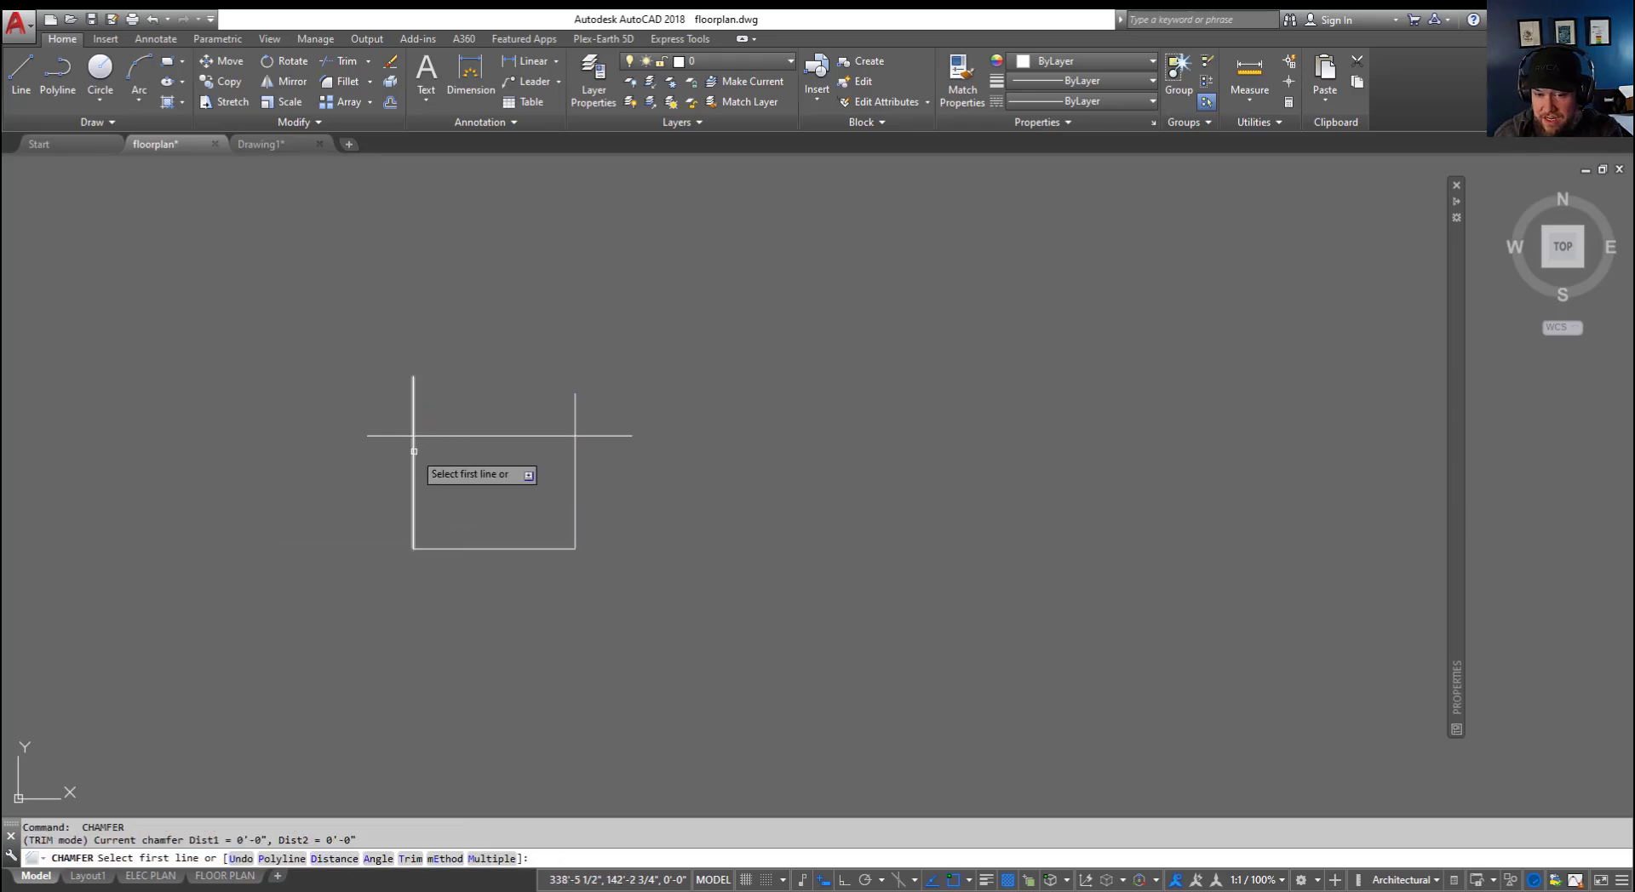
pyautogui.click(414, 450)
pyautogui.click(503, 436)
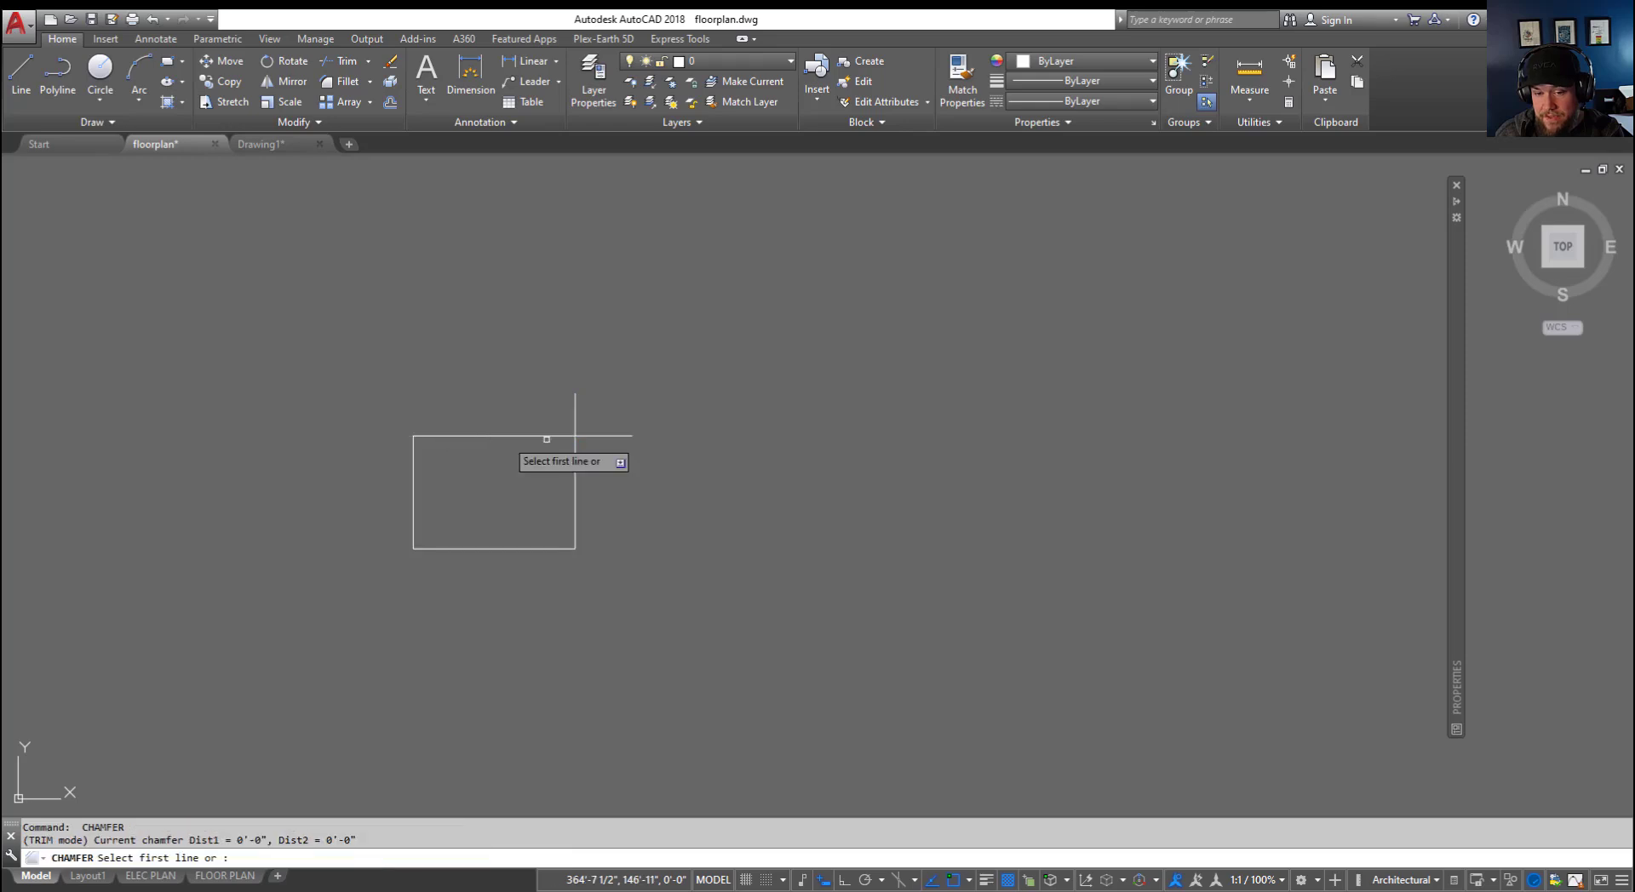
pyautogui.click(558, 436)
pyautogui.click(575, 464)
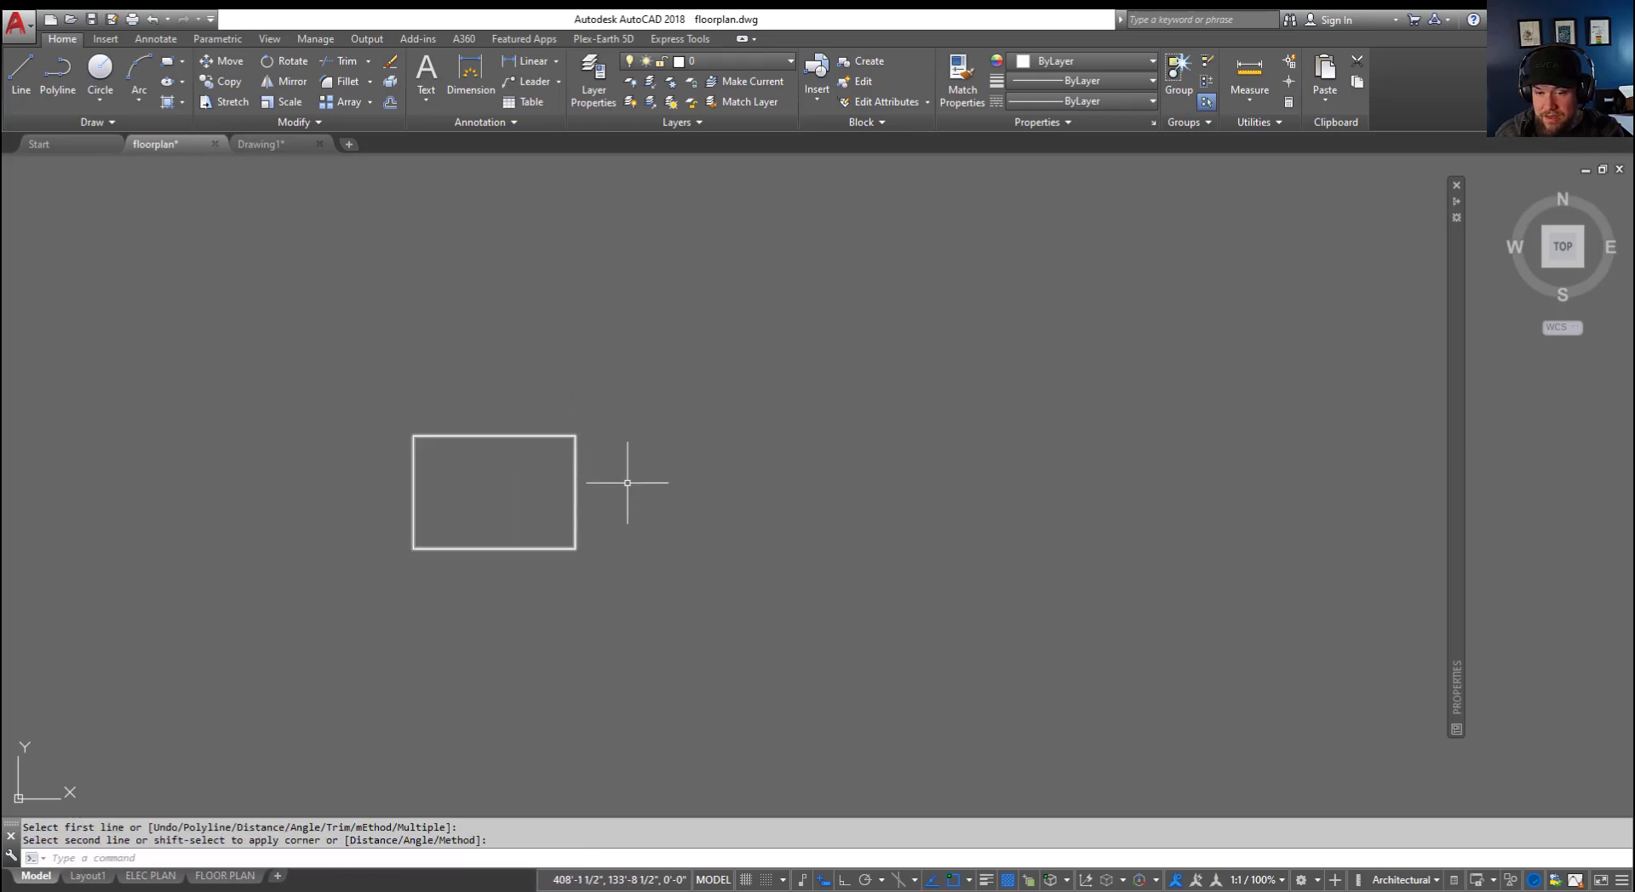
pyautogui.press('Escape')
pyautogui.press('Escape')
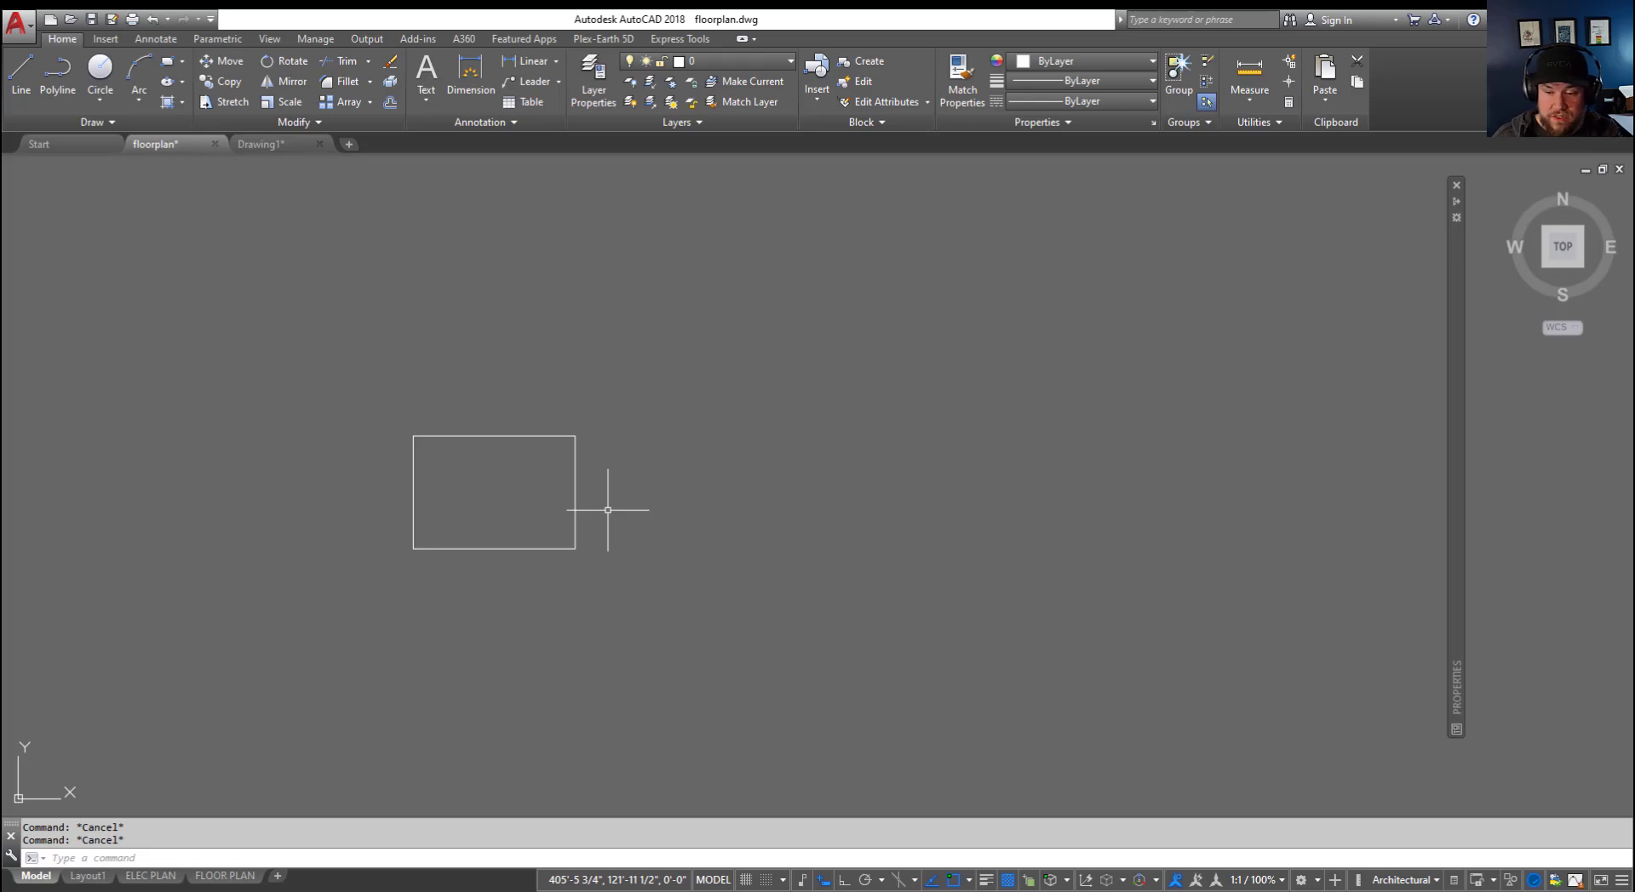
# Step: Move the dashed zigzag Deck polyline freely a short distance farther away from the floor plan
pyautogui.scroll(5, 607, 511)
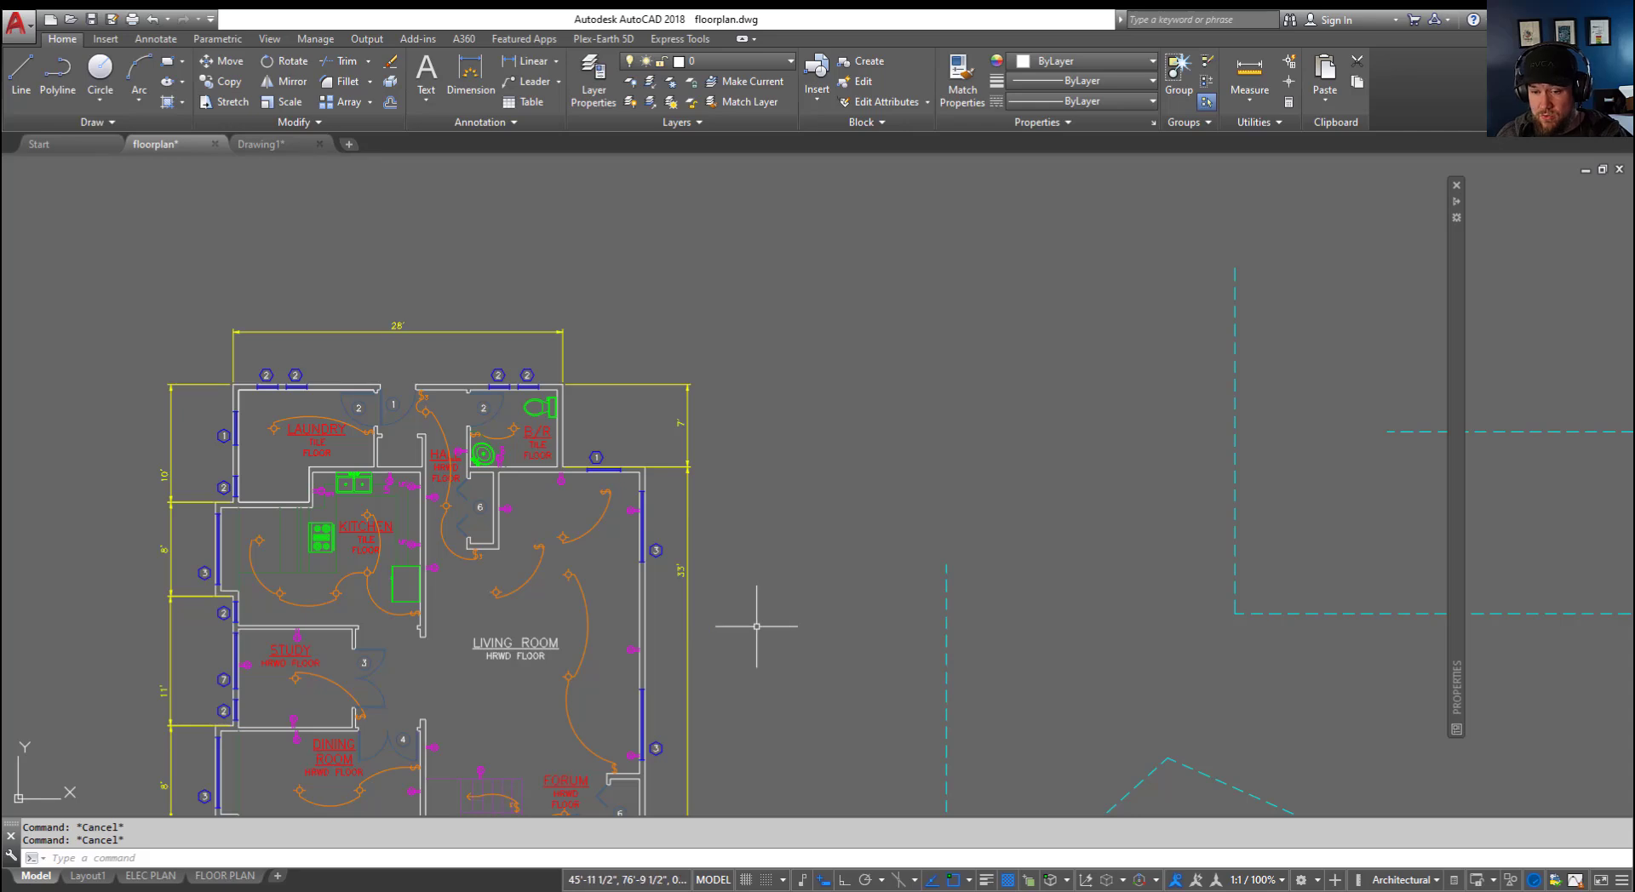
pyautogui.moveTo(819, 629); pyautogui.dragTo(788, 575, button='middle')
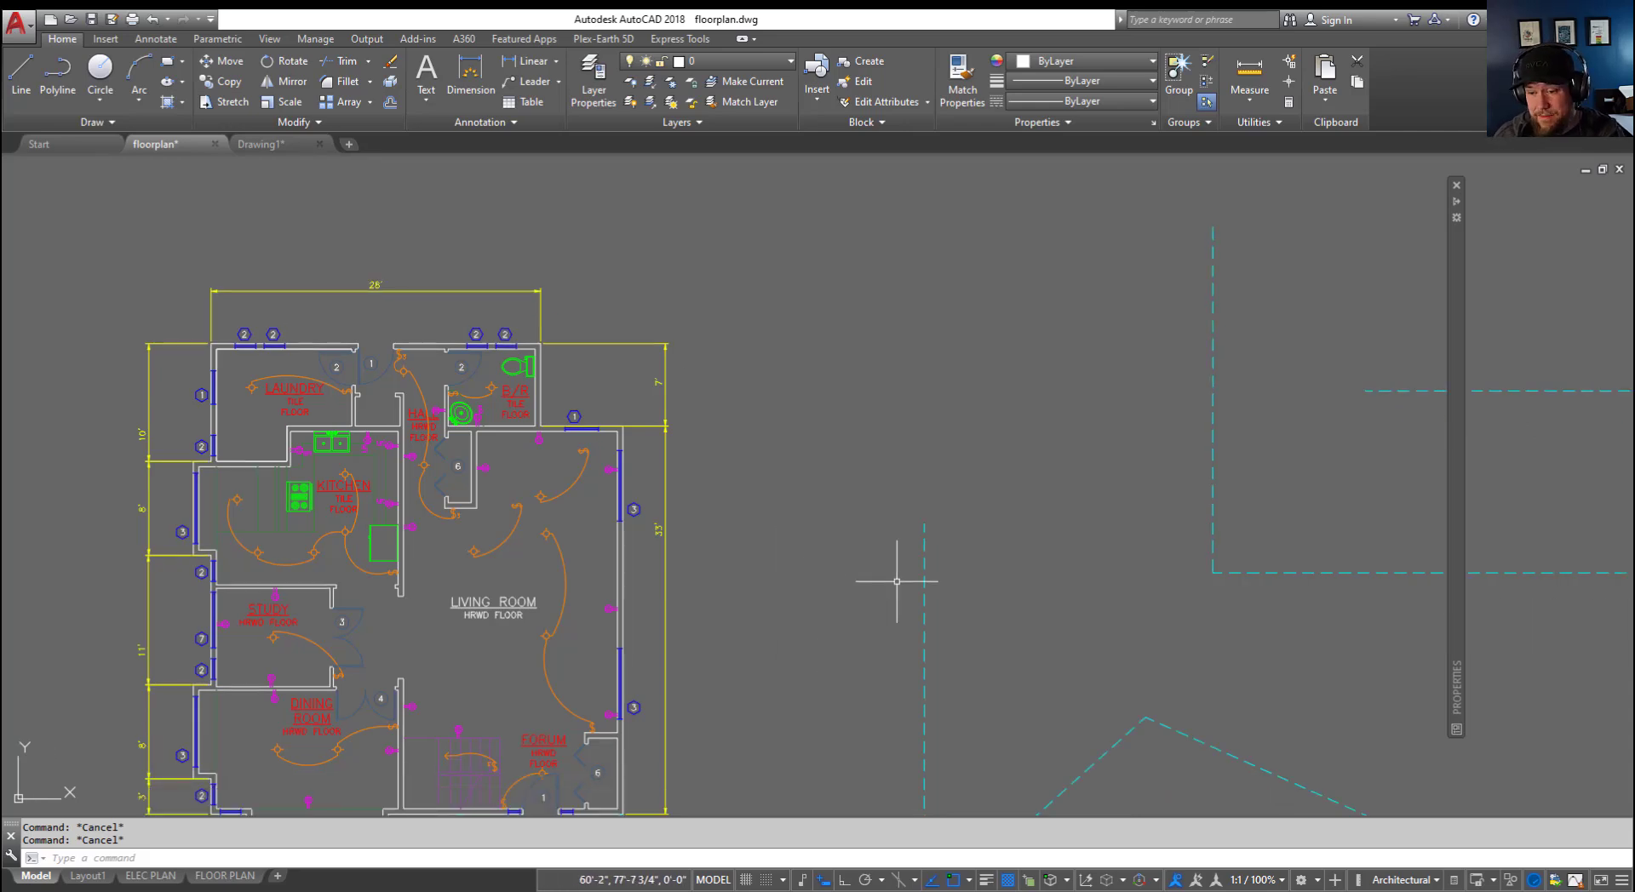
pyautogui.click(1147, 669)
pyautogui.click(892, 585)
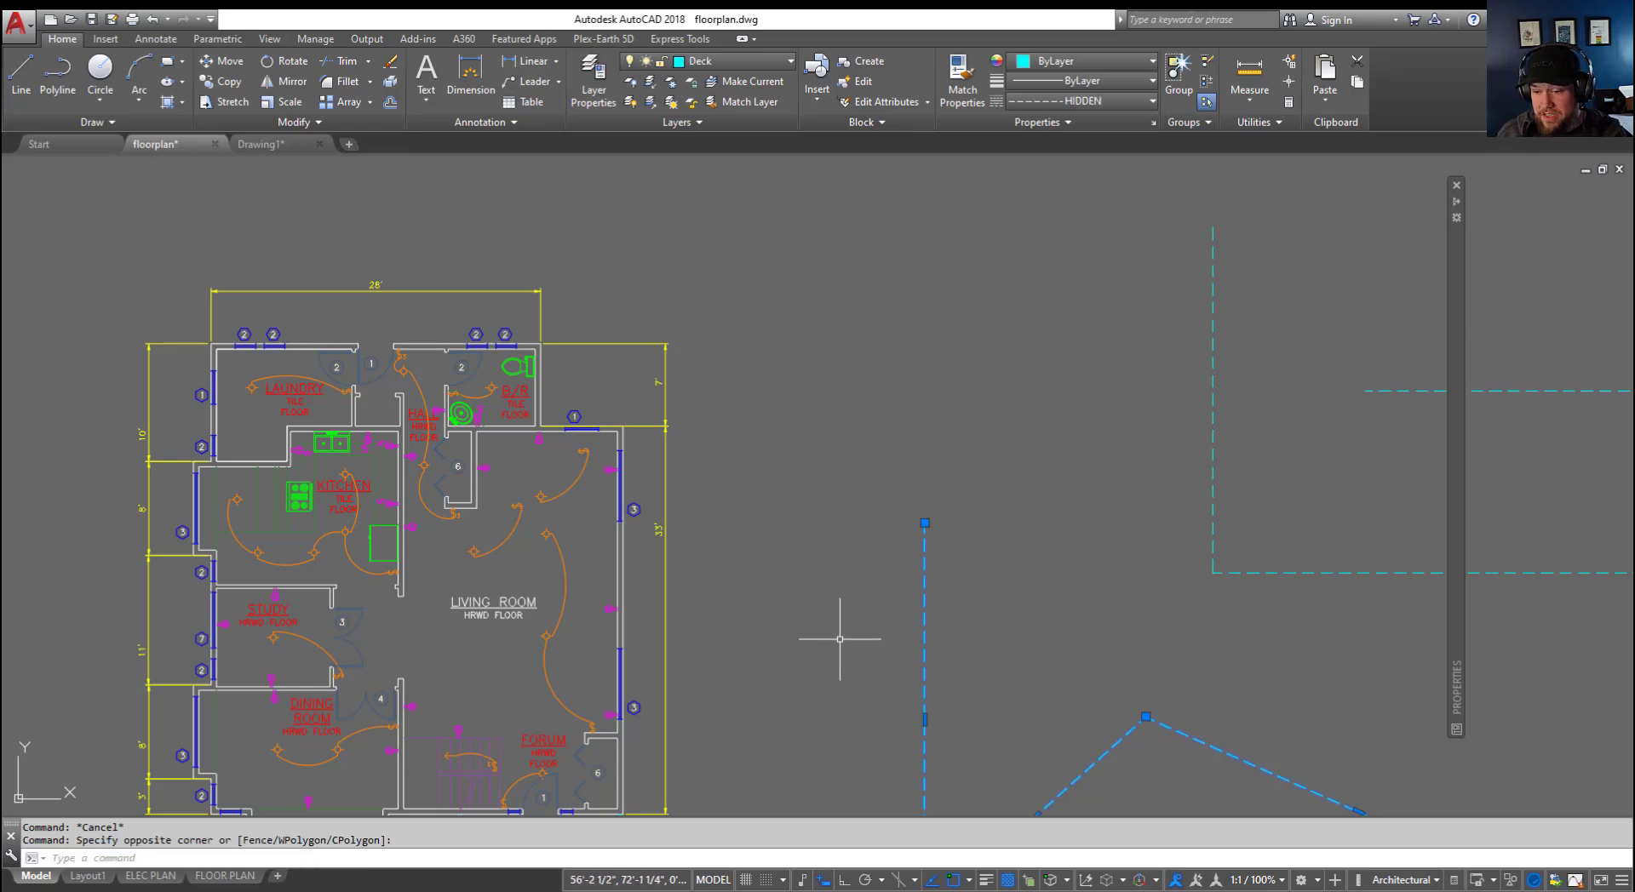
pyautogui.moveTo(847, 638)
pyautogui.mouseDown(button='middle')
pyautogui.moveTo(756, 577)
pyautogui.moveTo(719, 527)
pyautogui.mouseUp(button='middle')
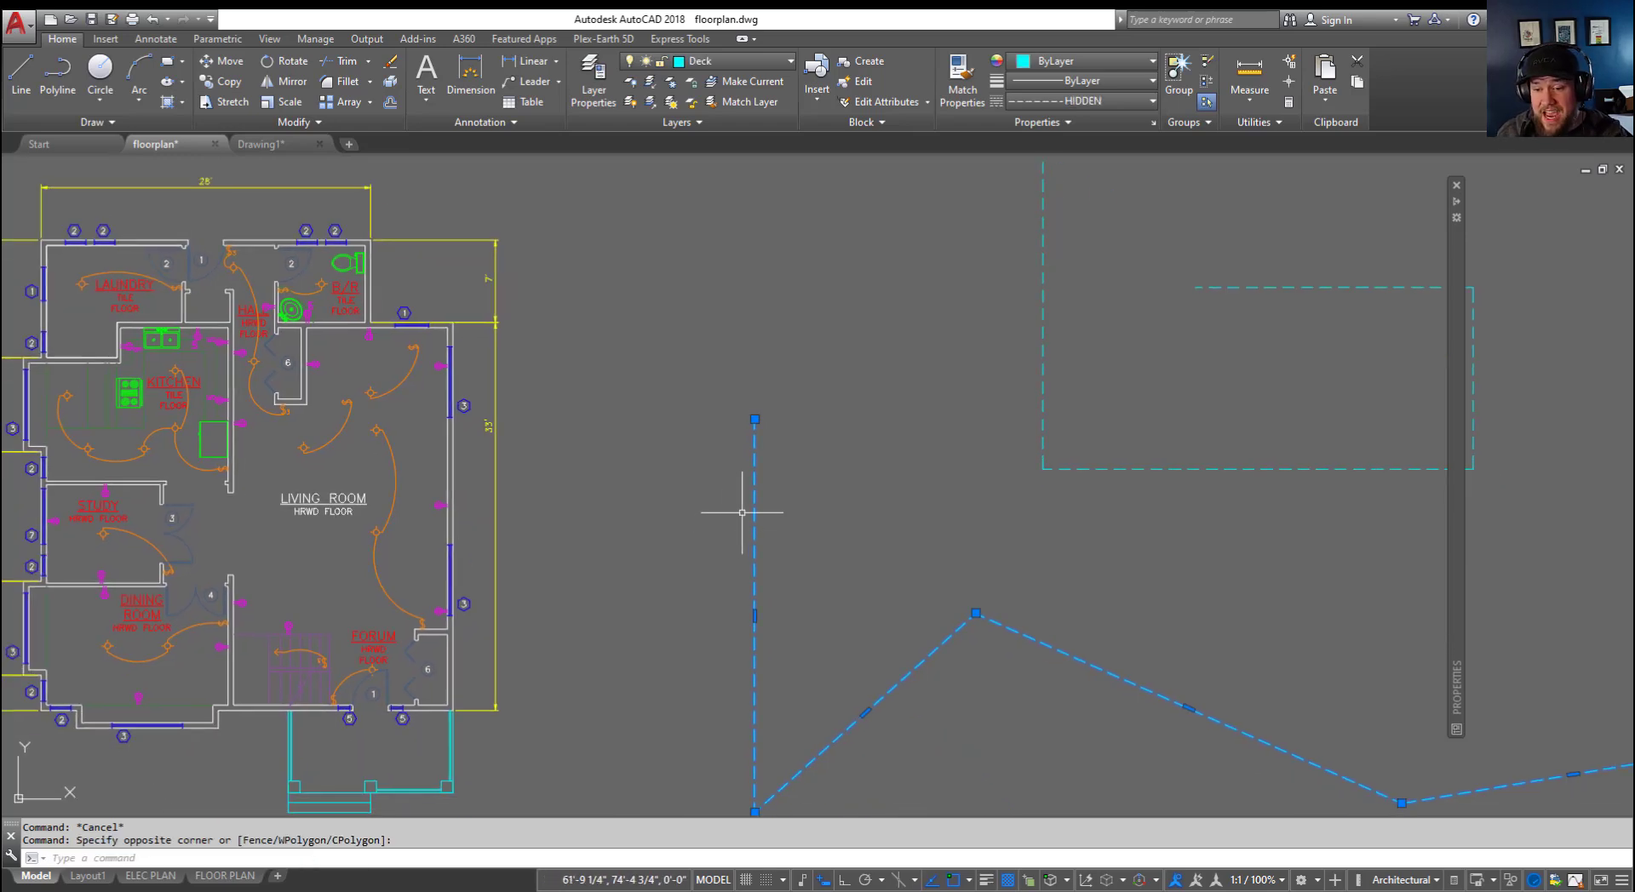
pyautogui.press('Escape')
pyautogui.moveTo(749, 502); pyautogui.dragTo(915, 474)
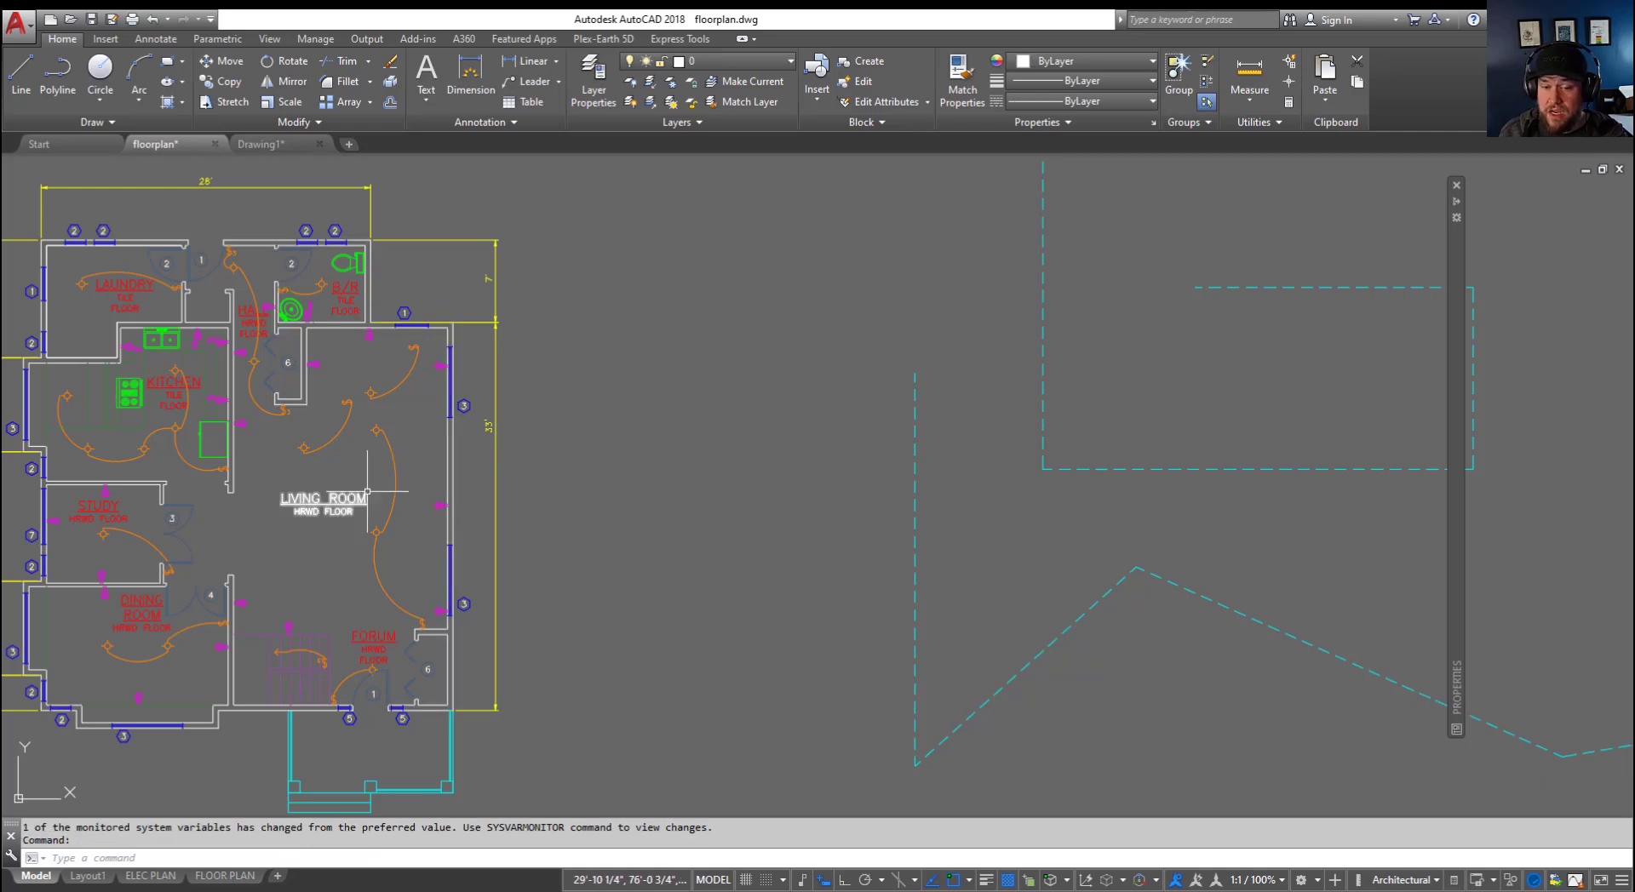
# Step: Move the living room's upper light and wiring arc, right of the LIVING ROOM label, into the open space outside the east wall
pyautogui.click(414, 473)
pyautogui.click(385, 443)
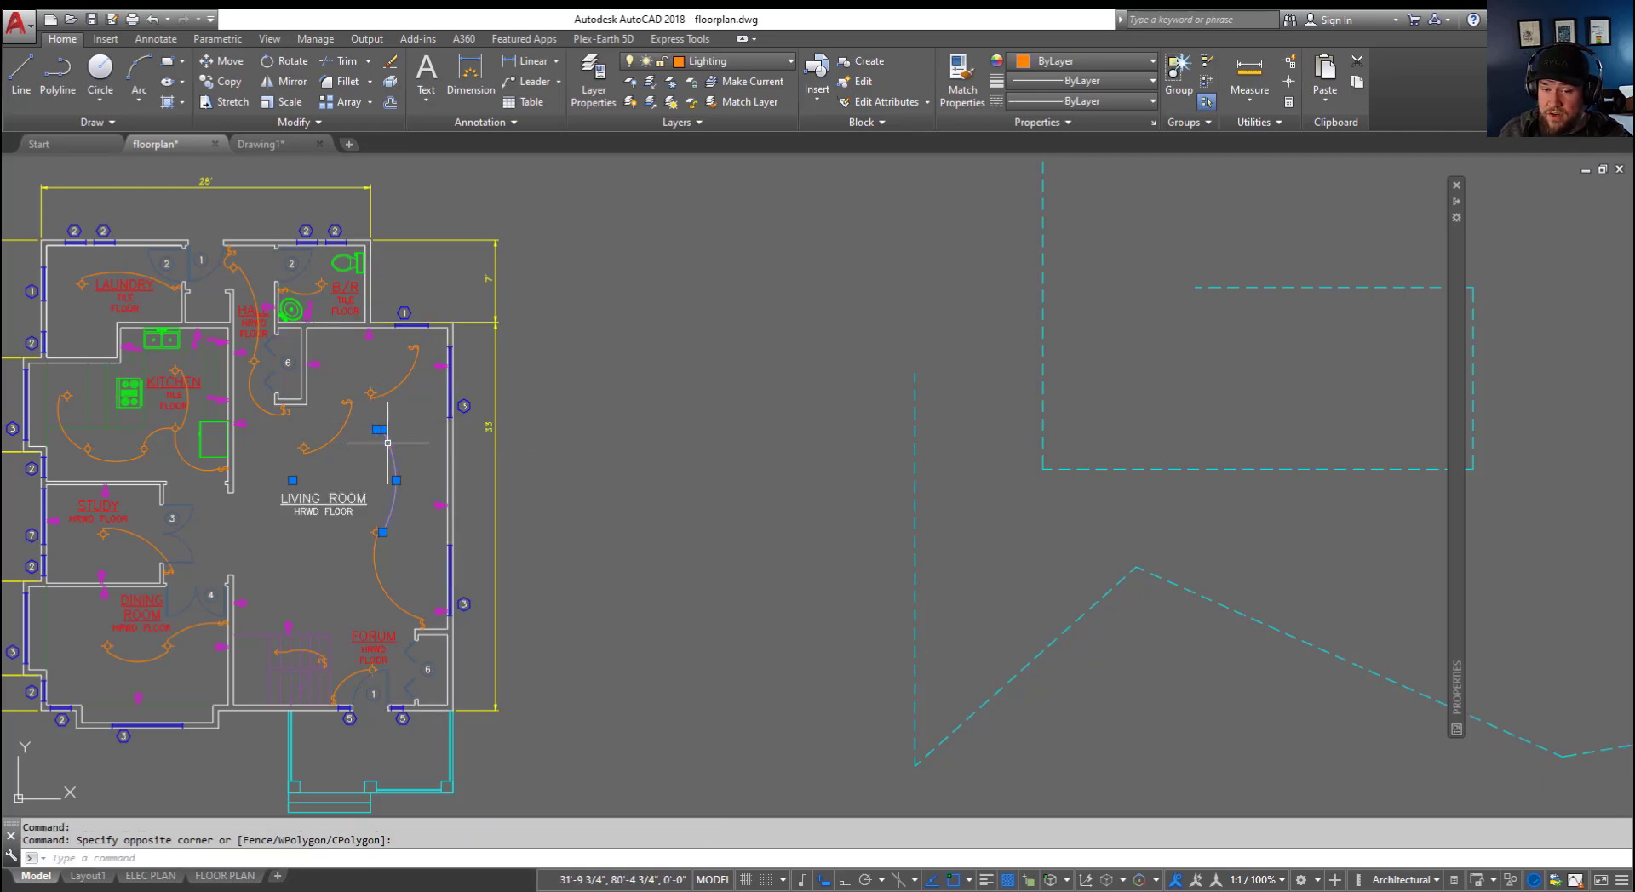
pyautogui.moveTo(385, 443); pyautogui.dragTo(671, 426)
pyautogui.press('Escape')
pyautogui.press('Escape')
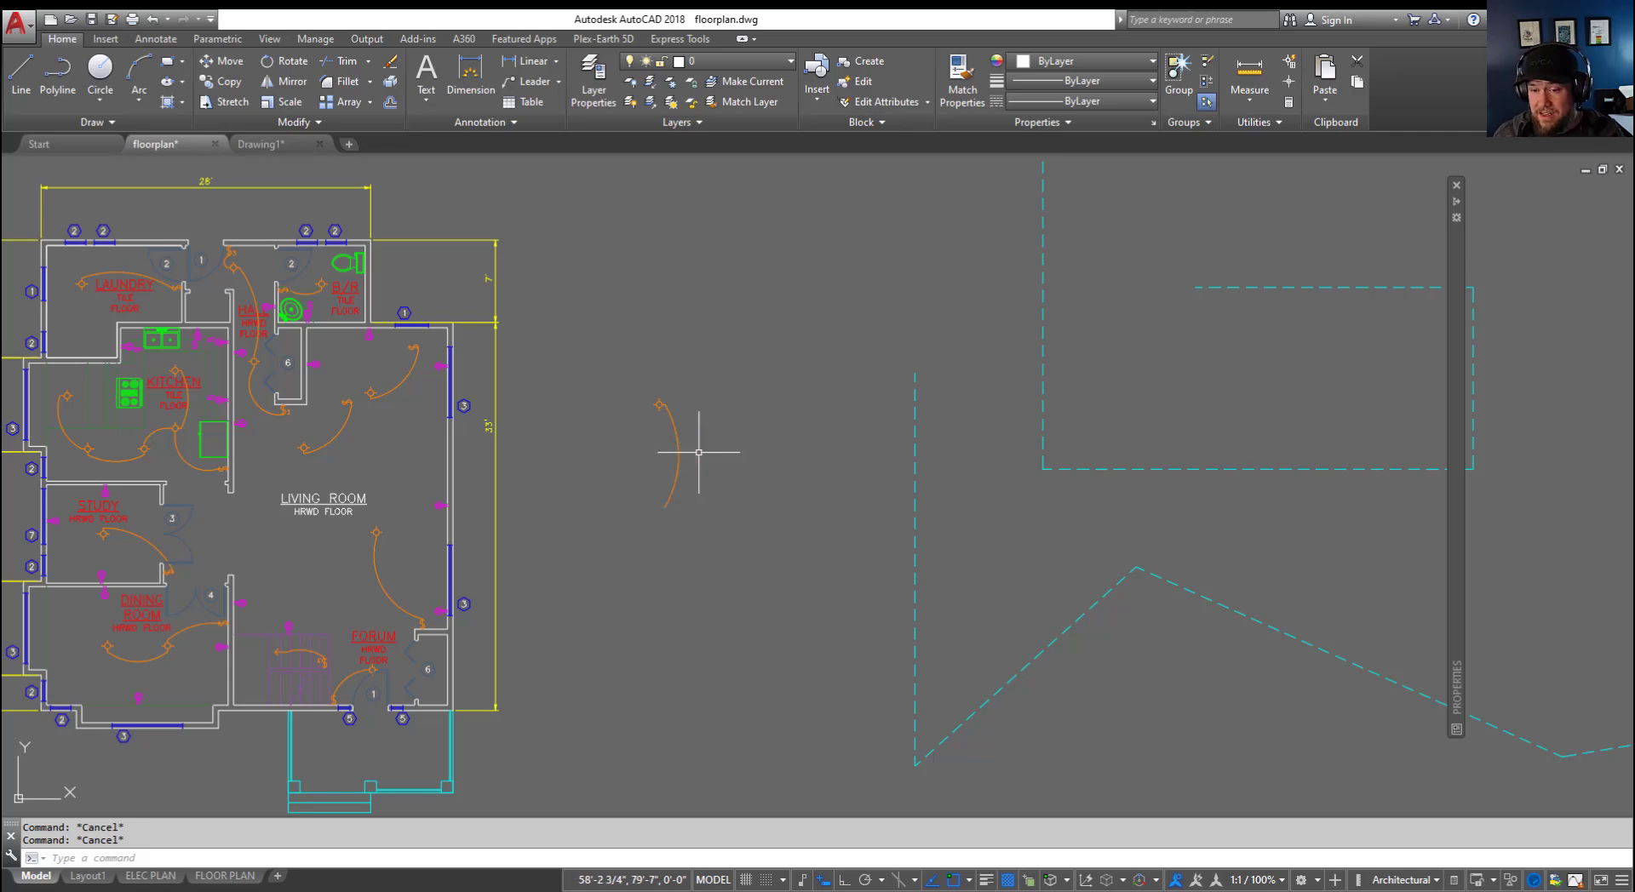
# Step: Move the dashed zigzag polyline freely back toward the floor plan, beside the relocated light and arc
pyautogui.scroll(-2, 800, 545)
pyautogui.moveTo(796, 485); pyautogui.dragTo(655, 526, button='middle')
pyautogui.click(814, 584)
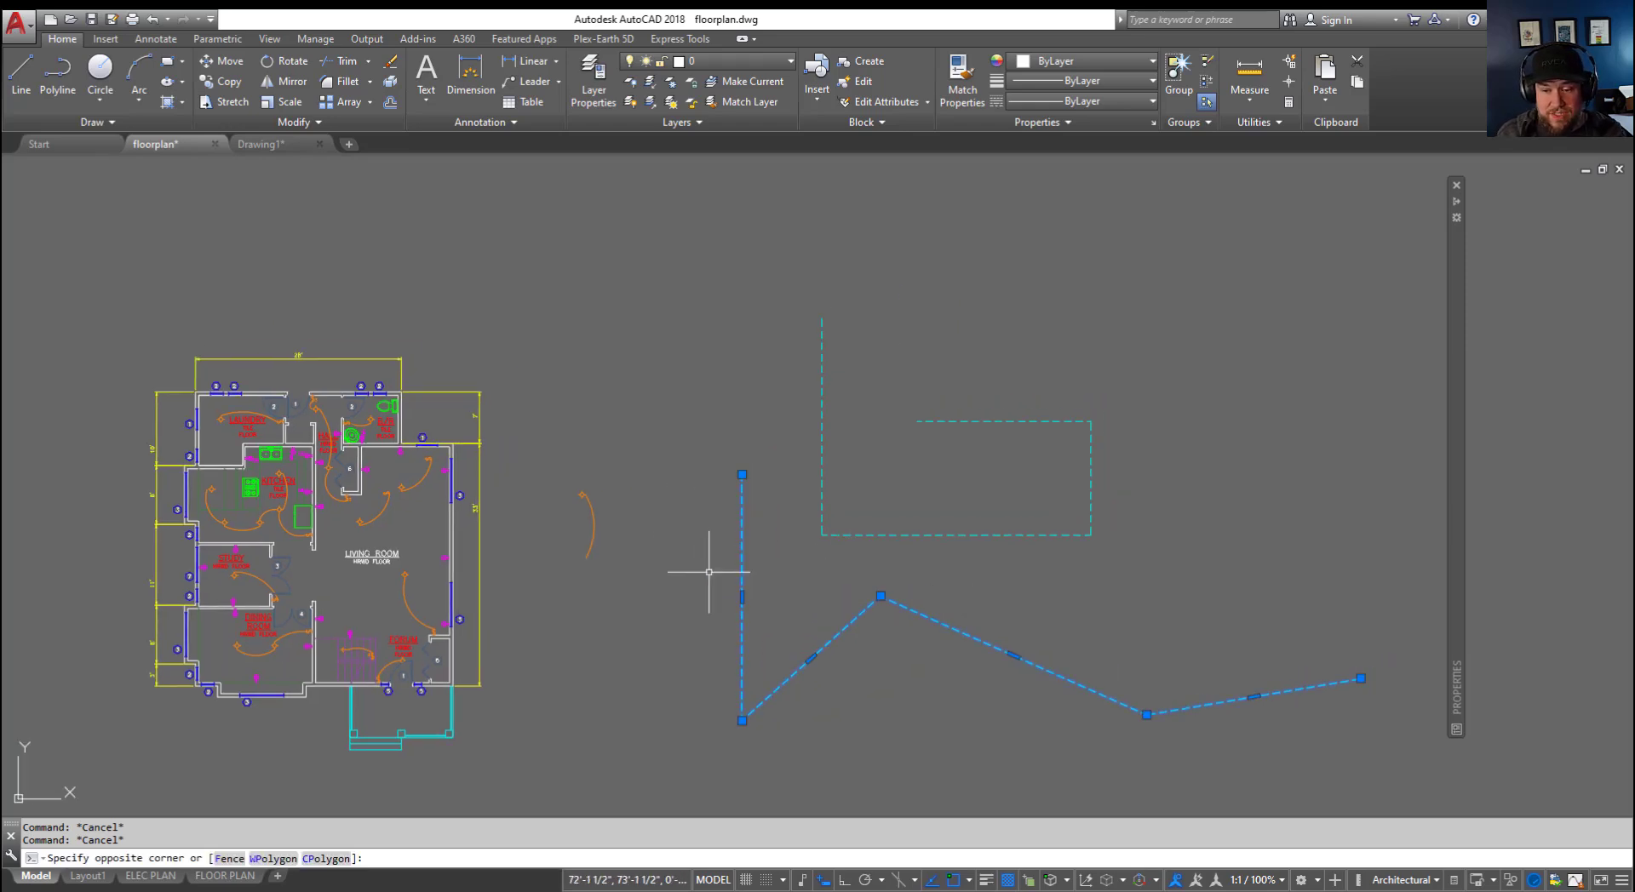
pyautogui.click(712, 565)
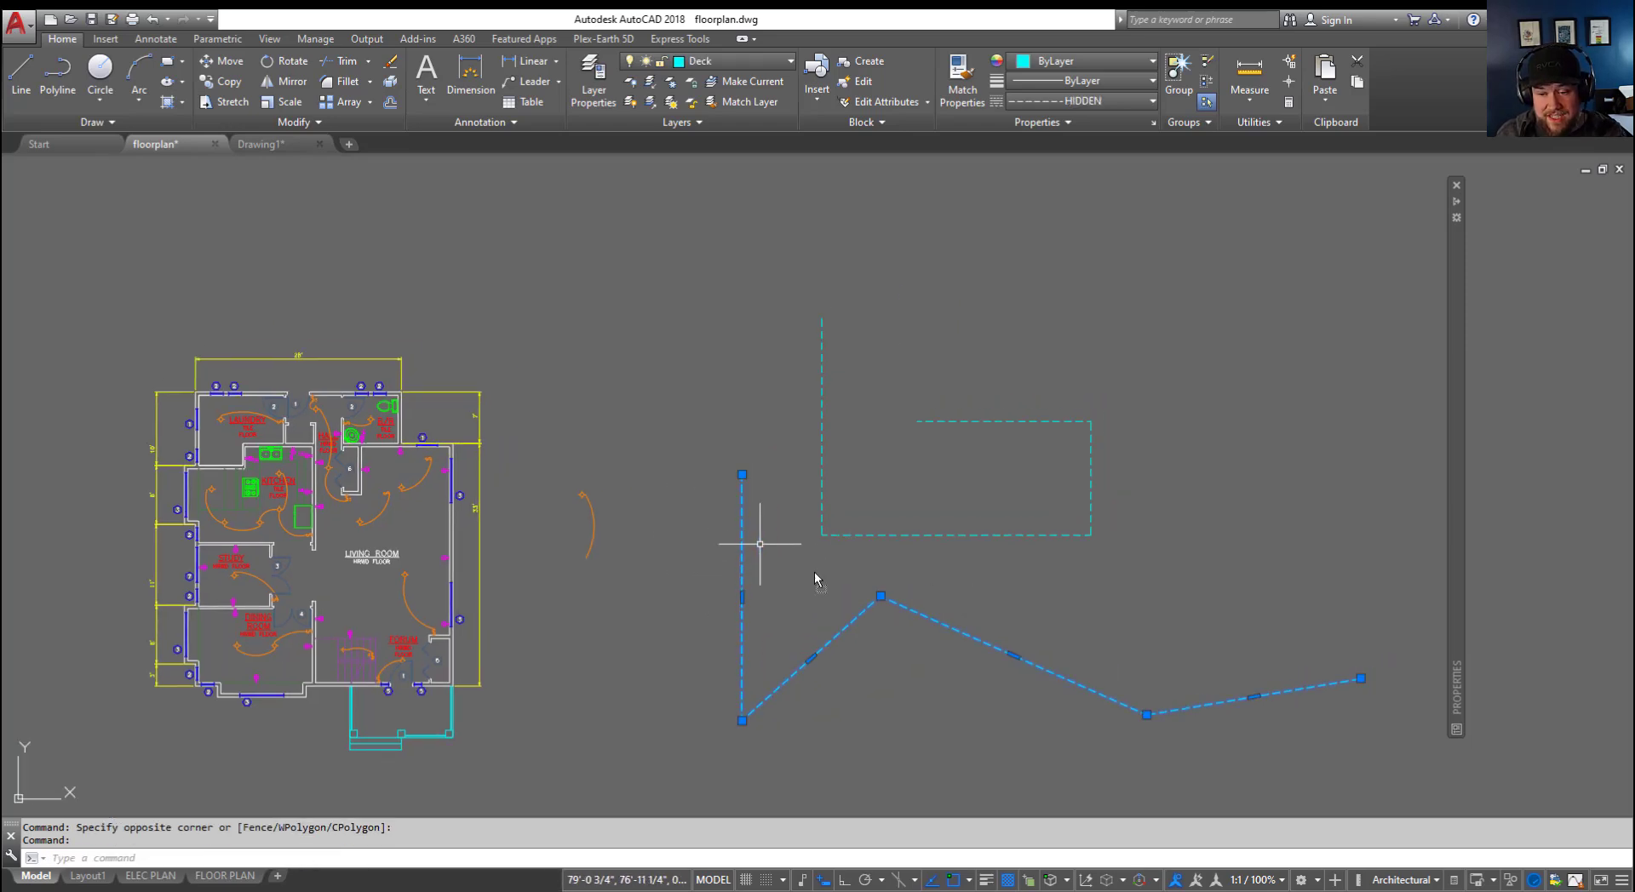
pyautogui.moveTo(743, 553); pyautogui.dragTo(780, 448)
pyautogui.moveTo(789, 372); pyautogui.dragTo(766, 535)
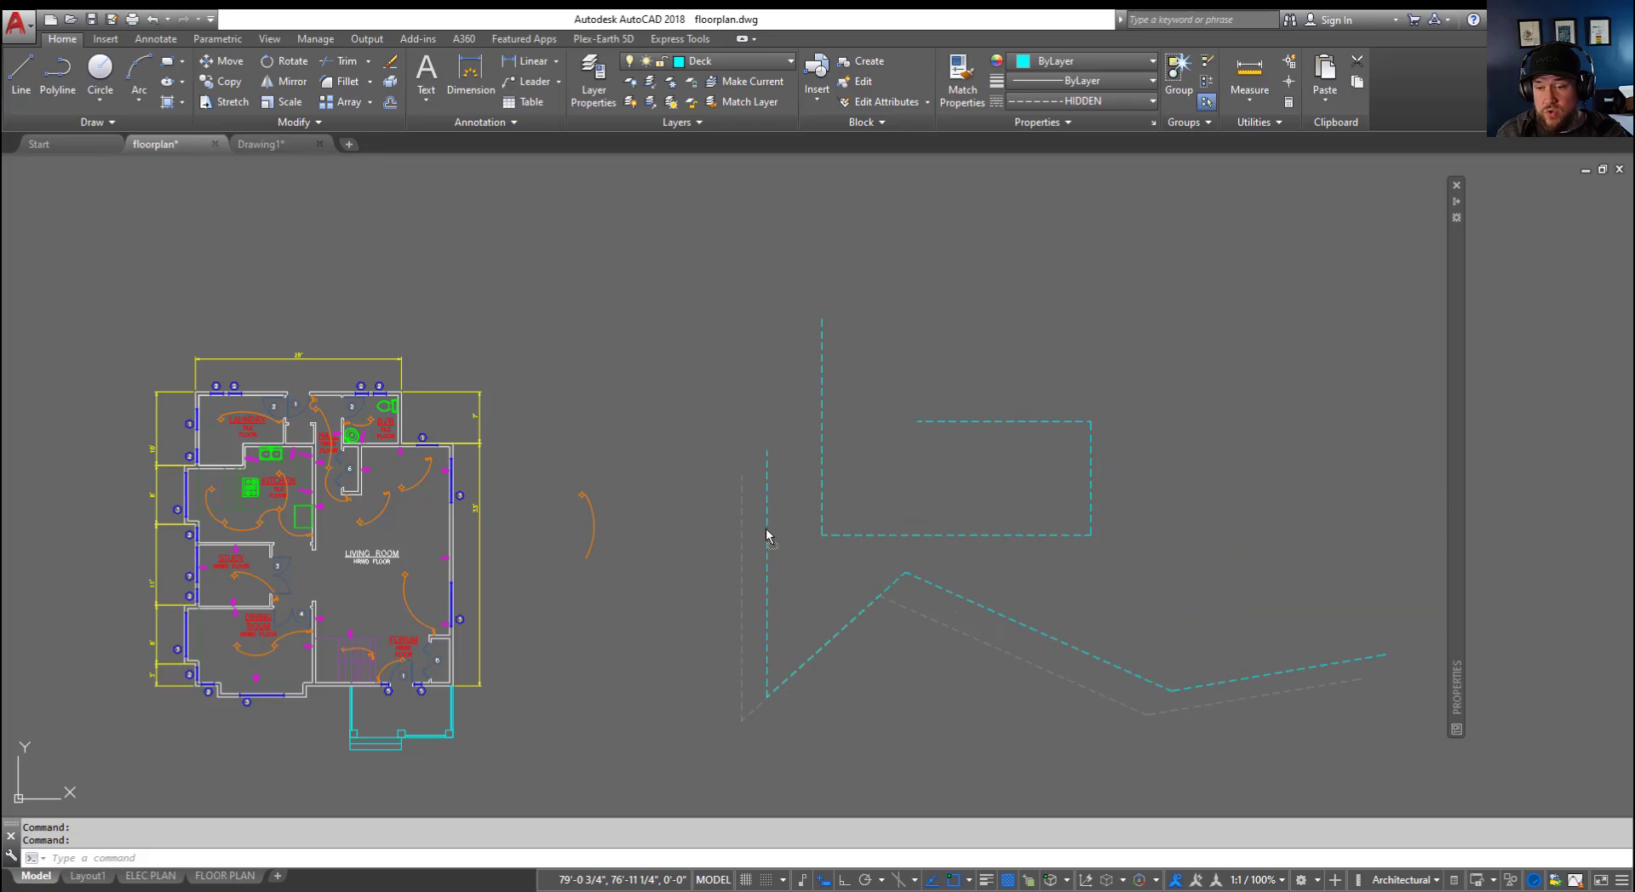
pyautogui.moveTo(646, 538); pyautogui.dragTo(687, 539)
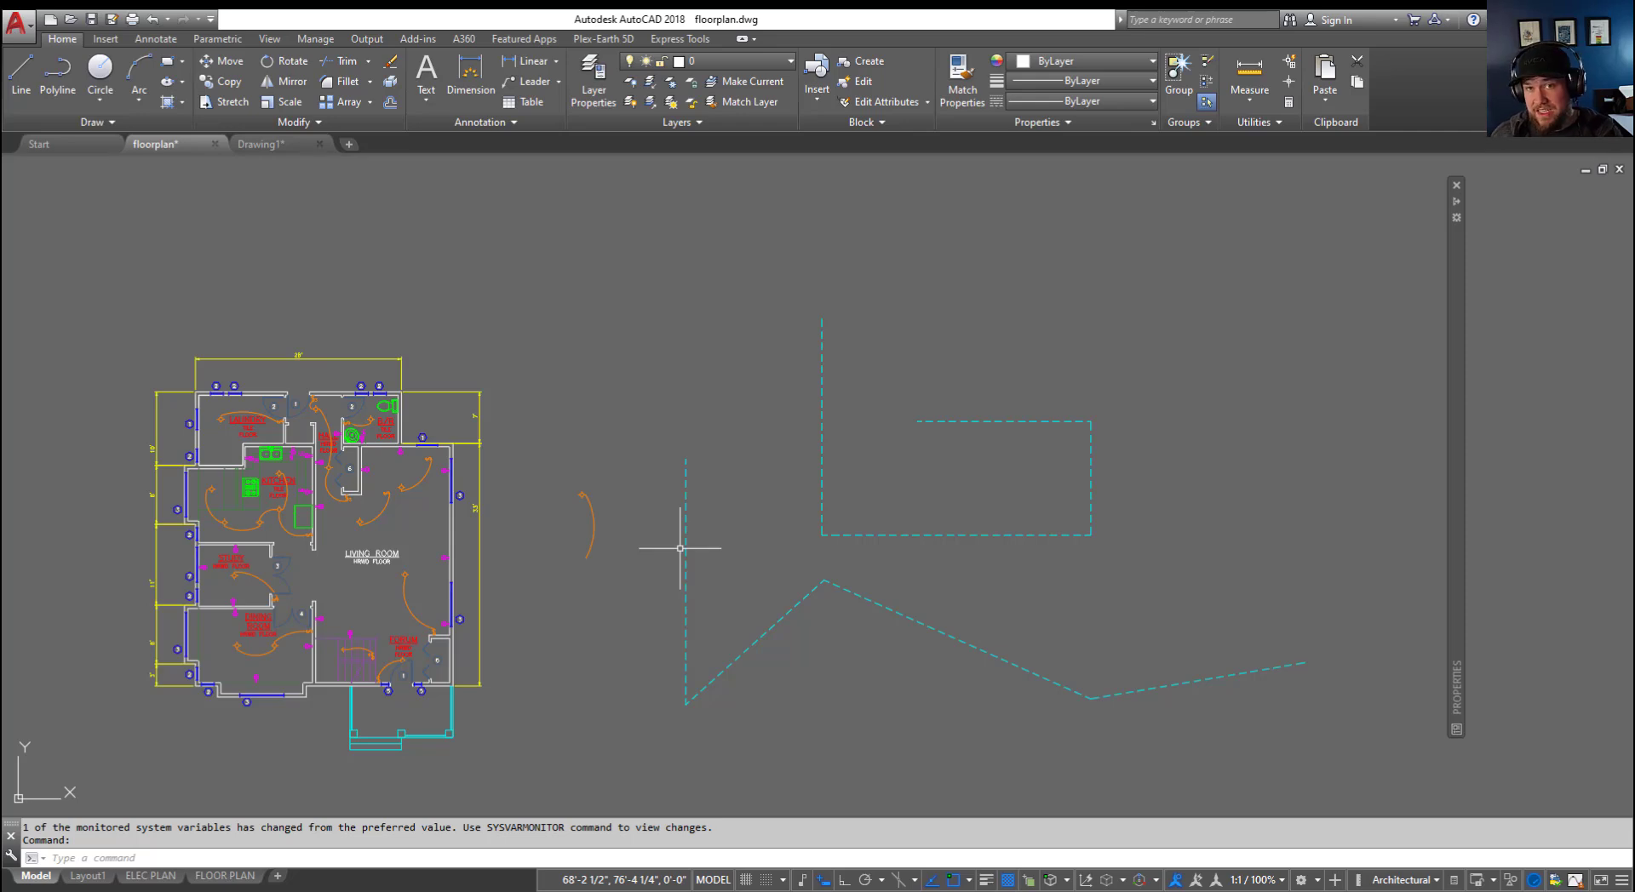
pyautogui.press('Escape')
pyautogui.press('Escape')
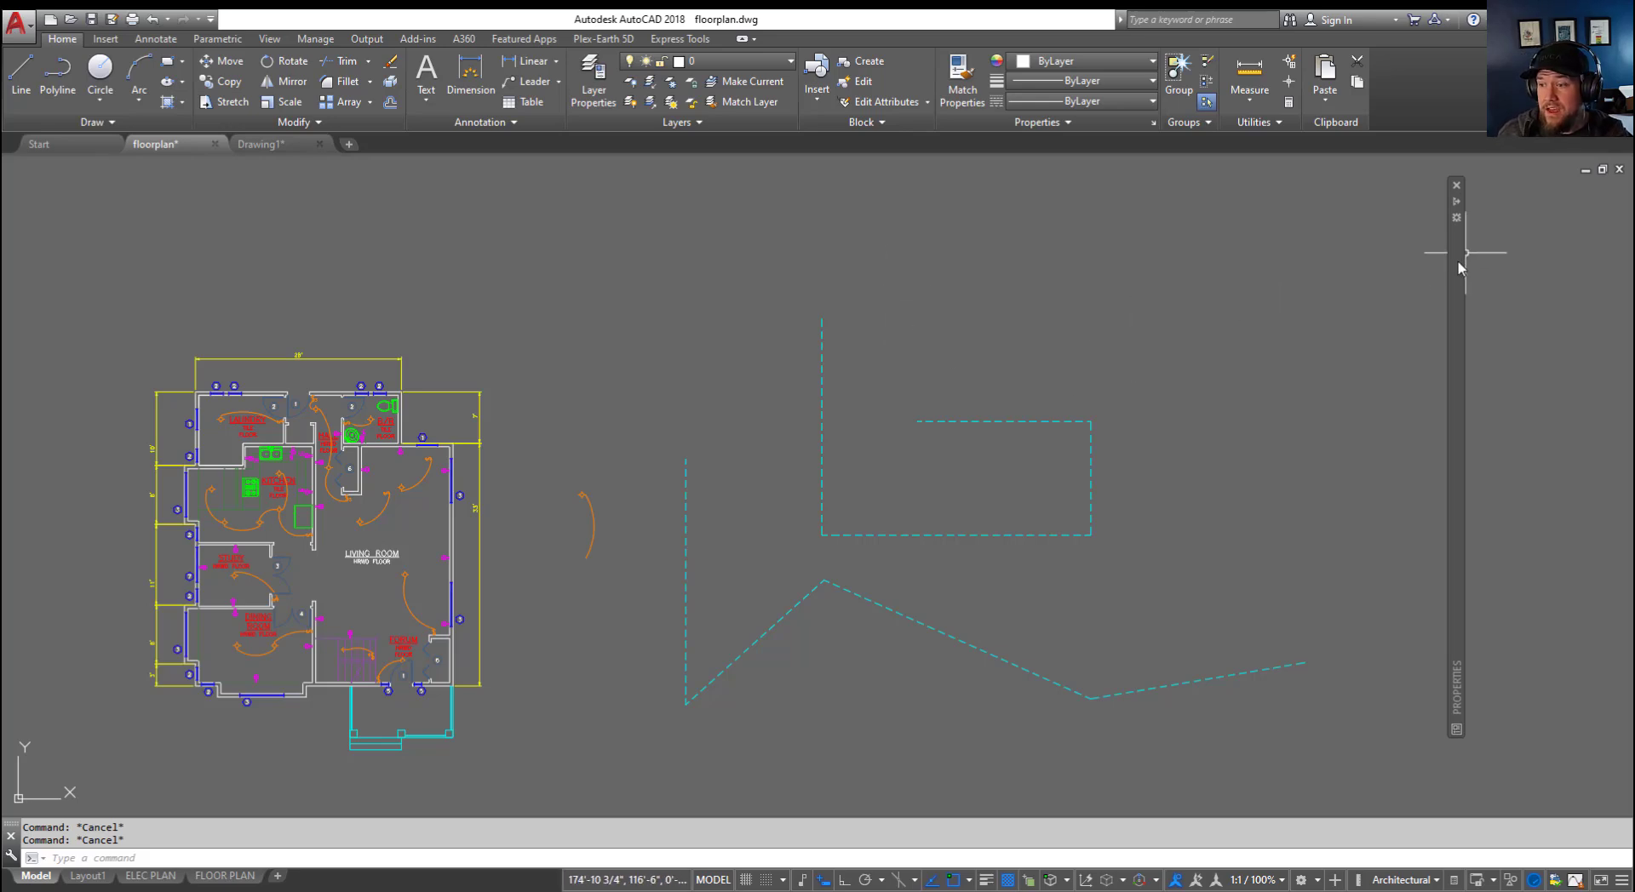
# Step: Move the collapsed Properties palette farther out of the way of the dashed polylines
pyautogui.moveTo(1458, 268)
pyautogui.moveTo(1458, 262); pyautogui.dragTo(1541, 266)
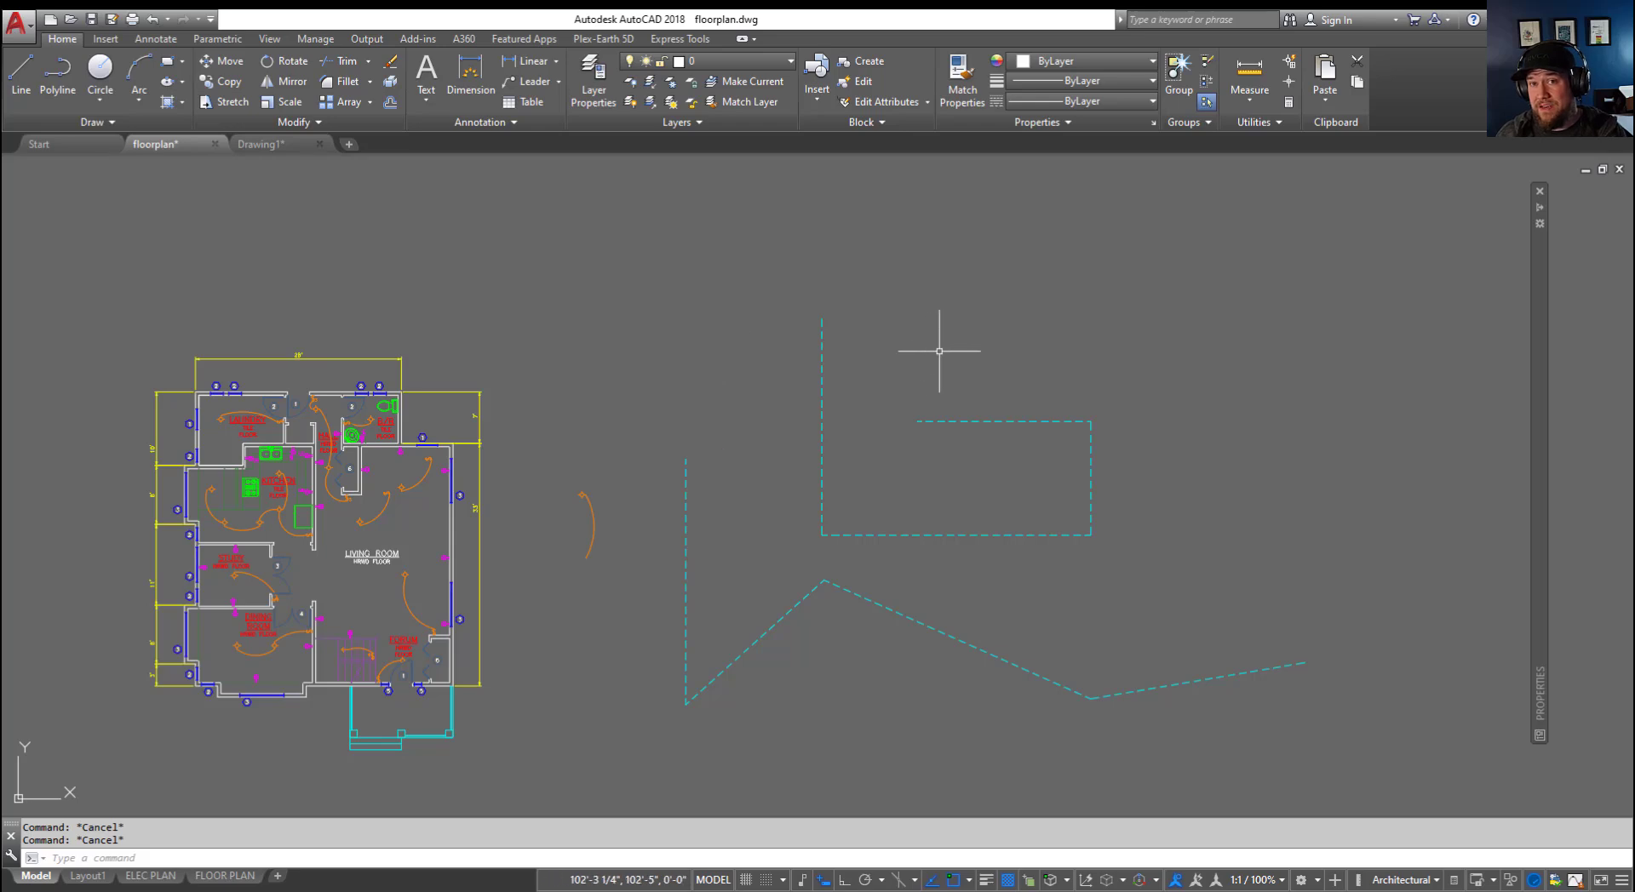
# Step: Show the related tool palette group and place the Tool Palettes window beside the dashed polylines
pyautogui.rightClick(1418, 83)
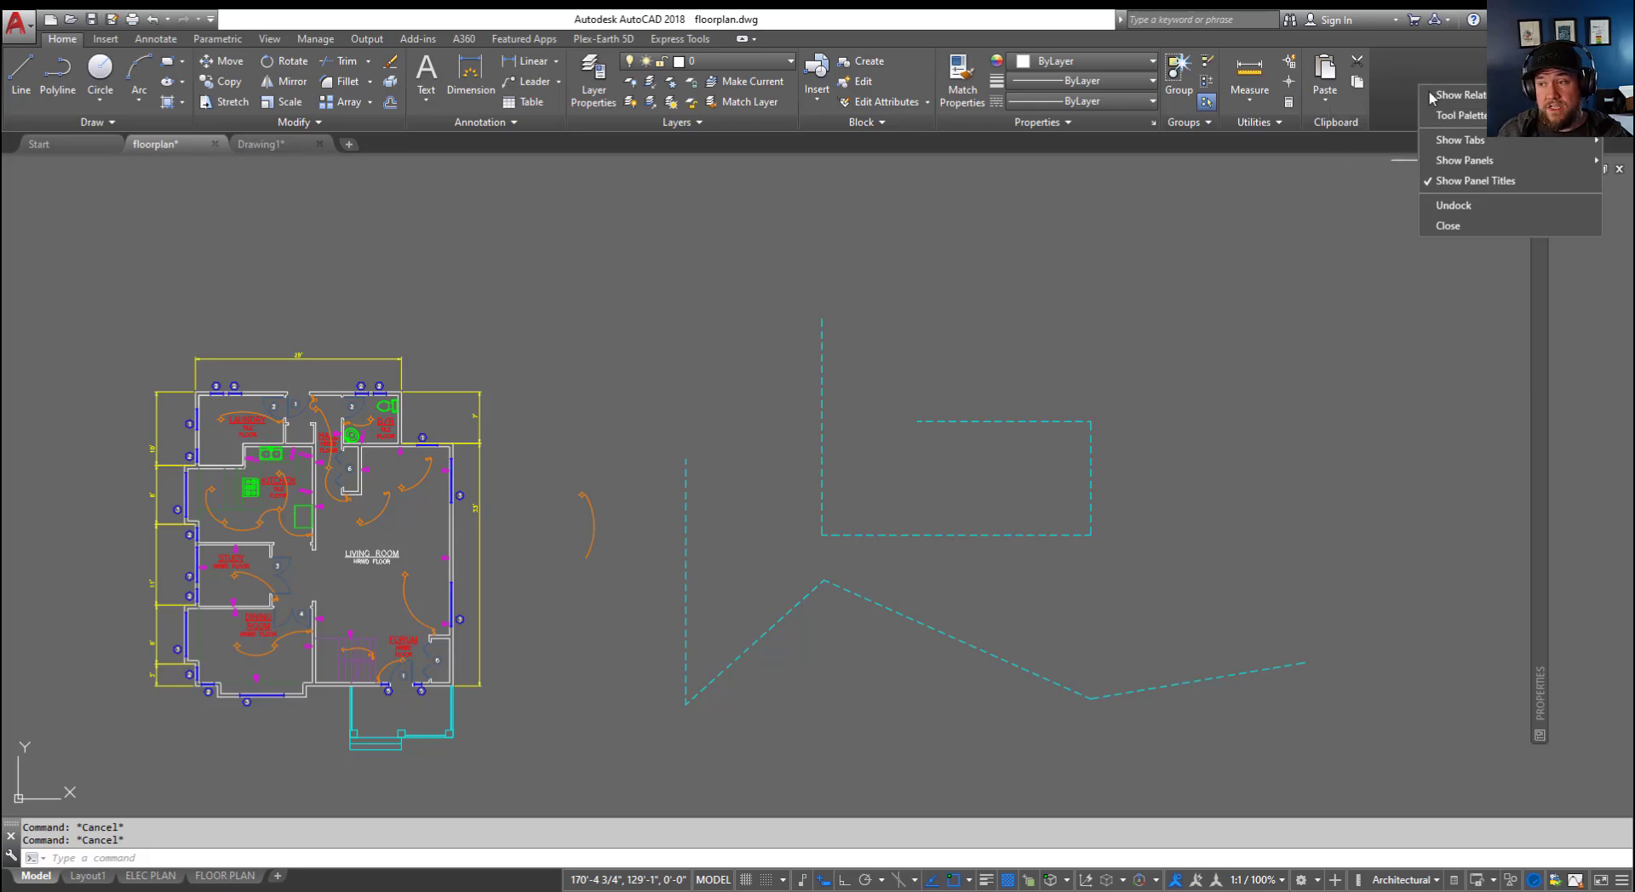
pyautogui.moveTo(1470, 124)
pyautogui.click(1397, 122)
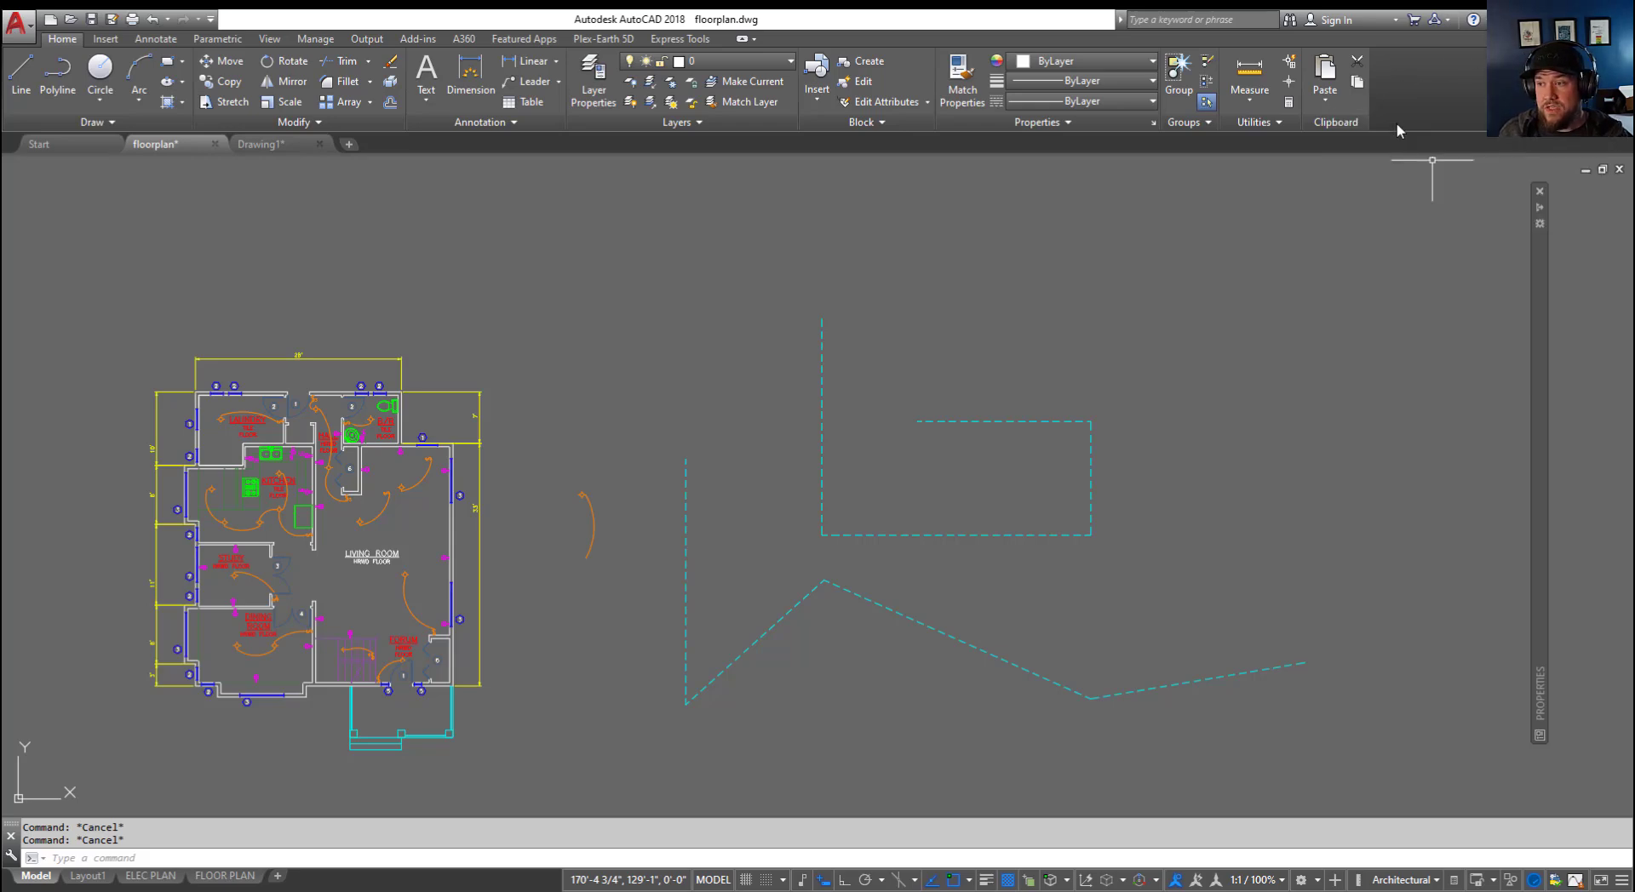
pyautogui.rightClick(1265, 68)
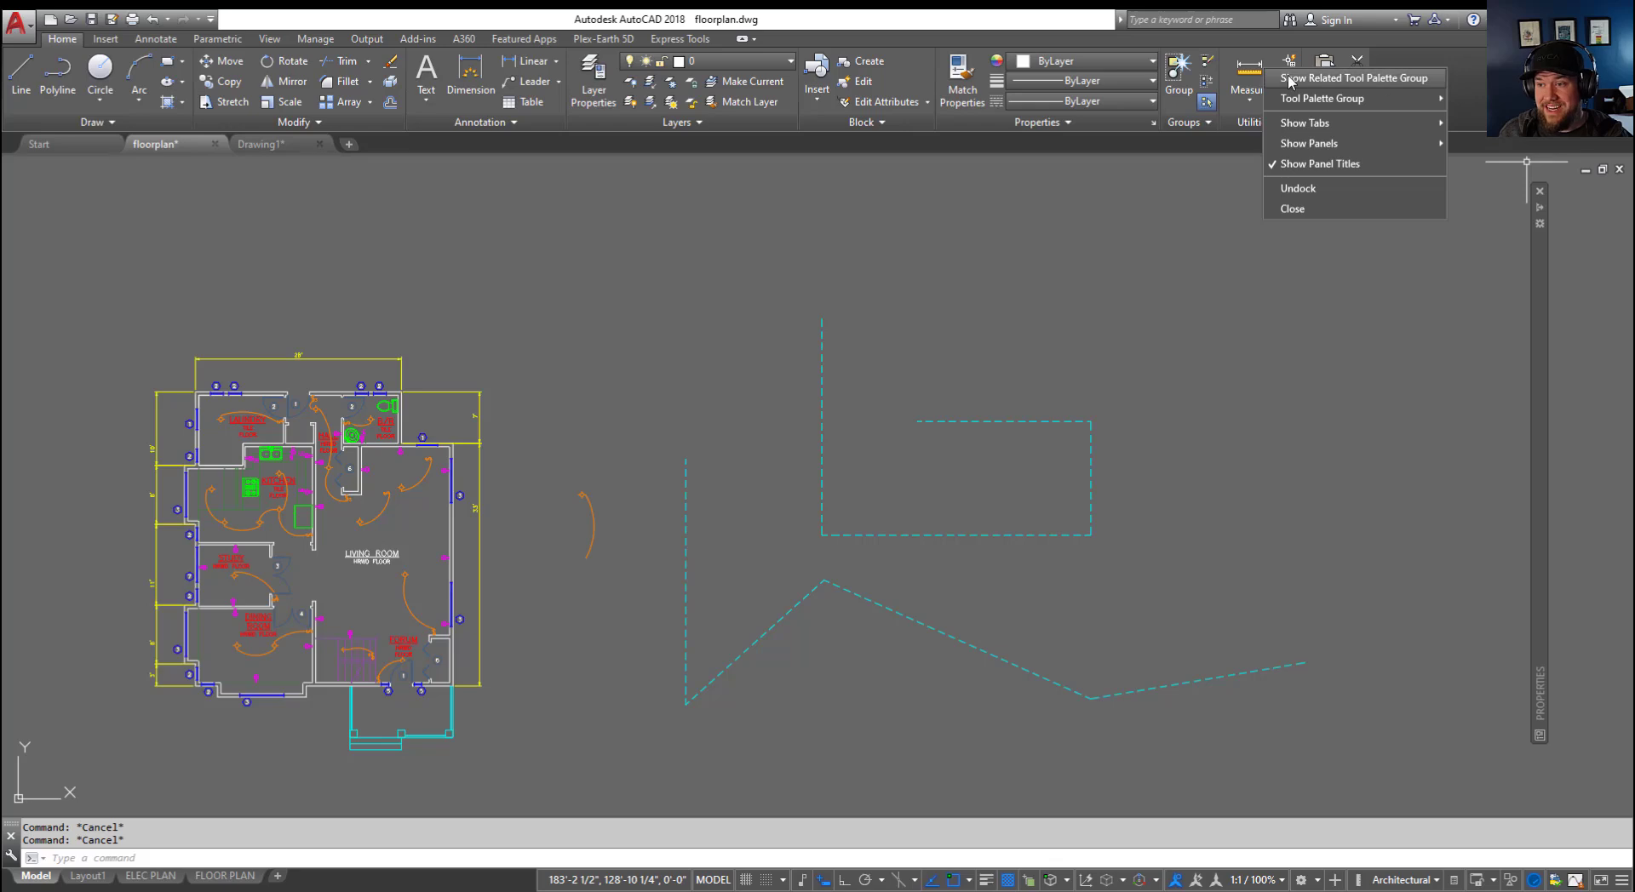
pyautogui.click(1404, 79)
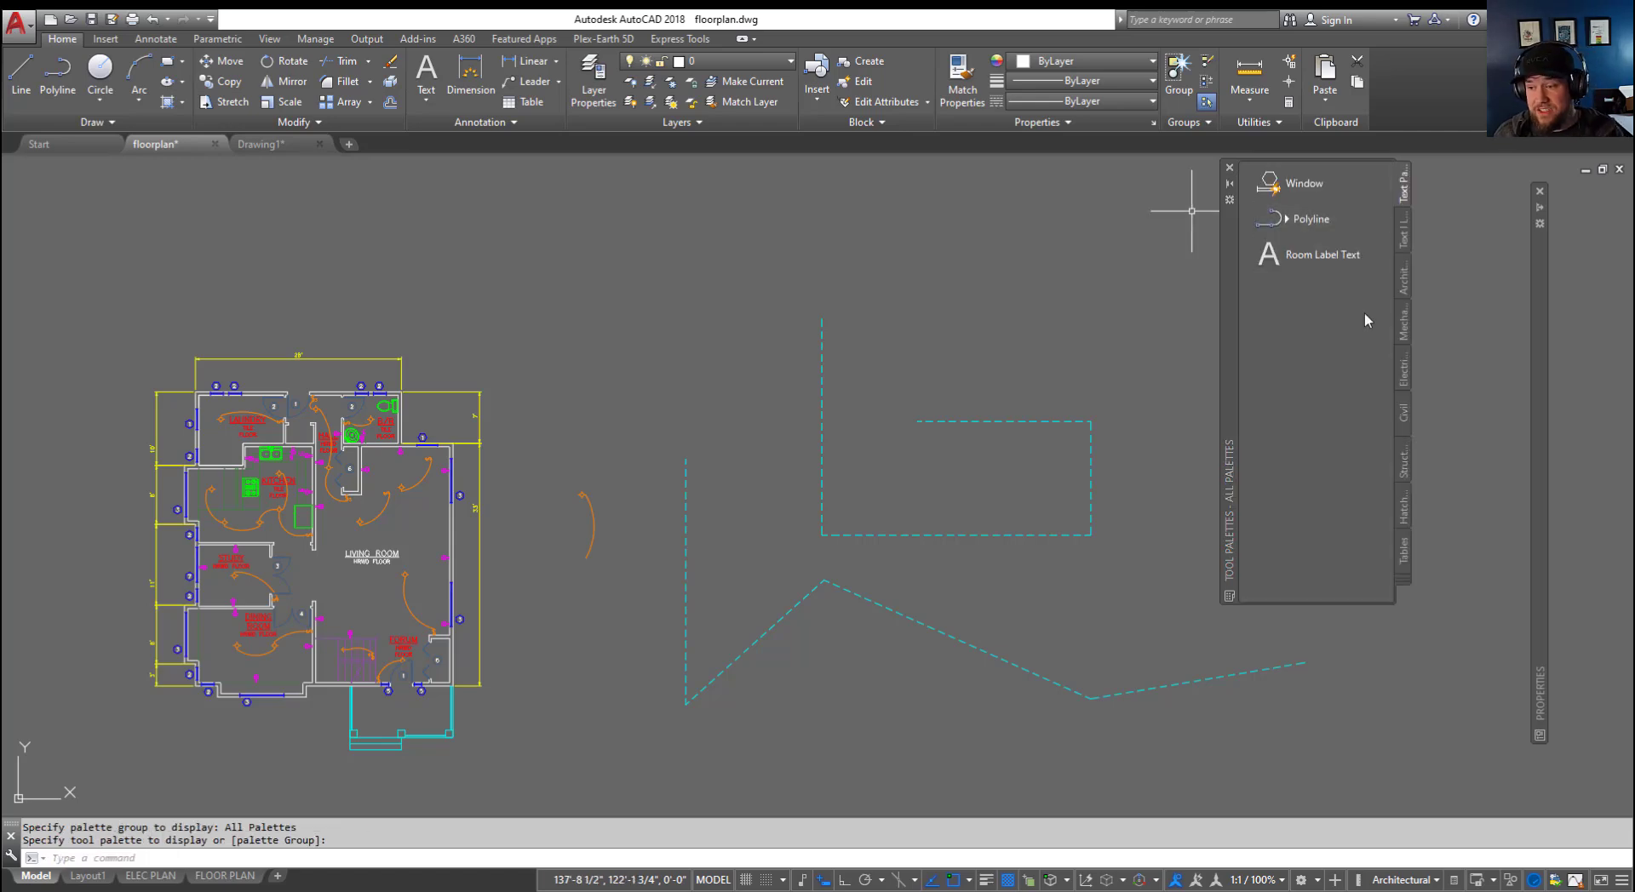
pyautogui.moveTo(1228, 357); pyautogui.dragTo(1174, 409)
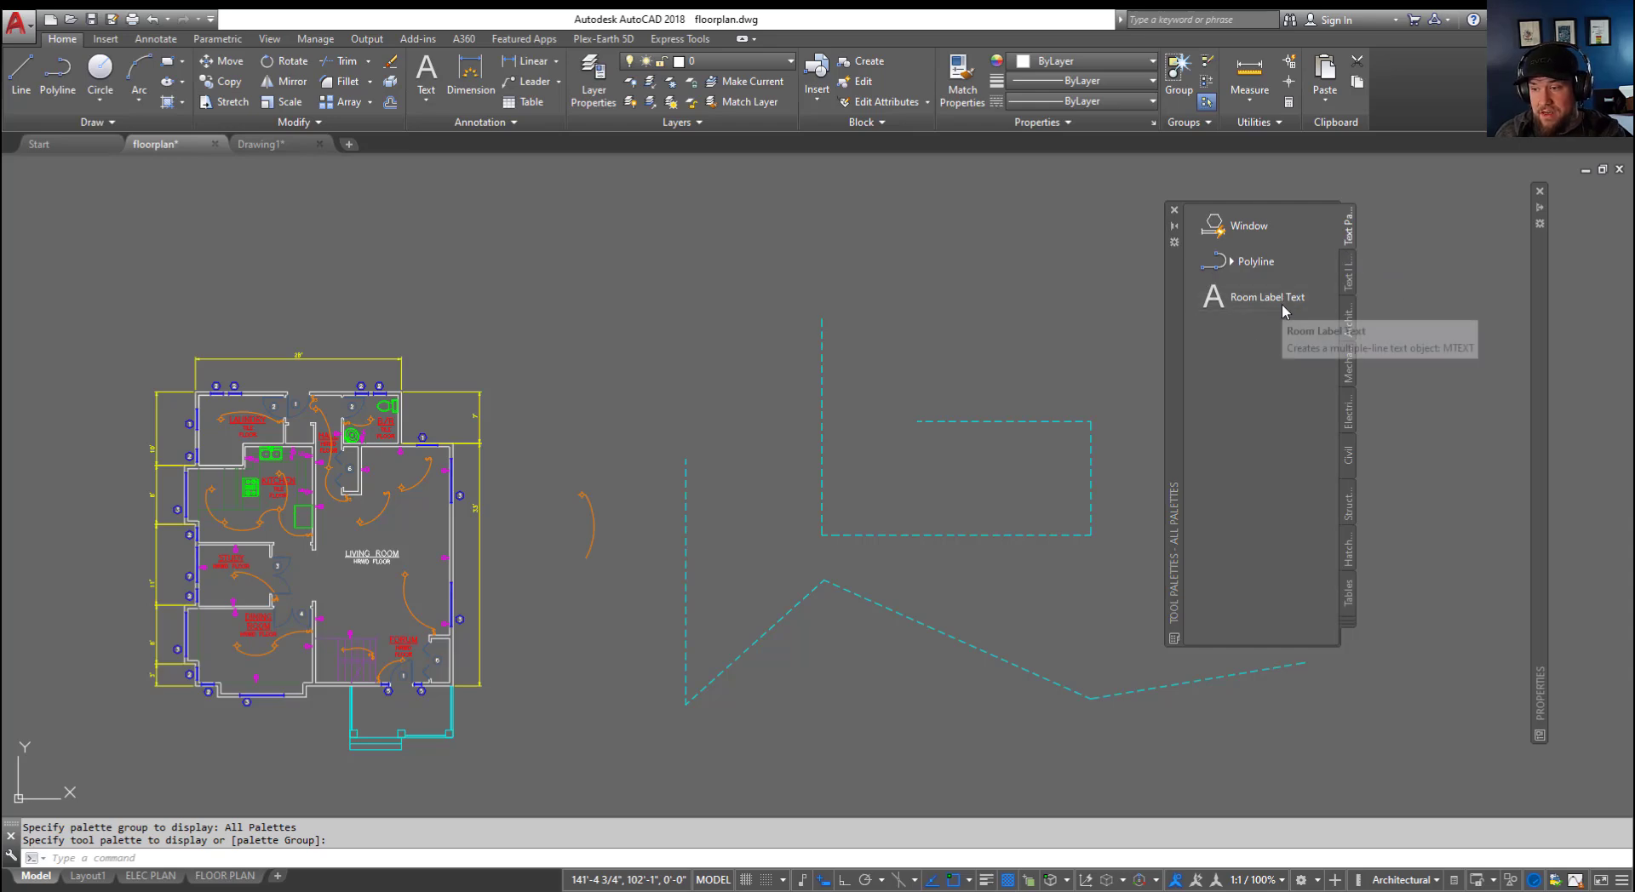
# Step: Create a new tool palette in the All Palettes group and name it Example
pyautogui.rightClick(1179, 327)
pyautogui.click(1227, 344)
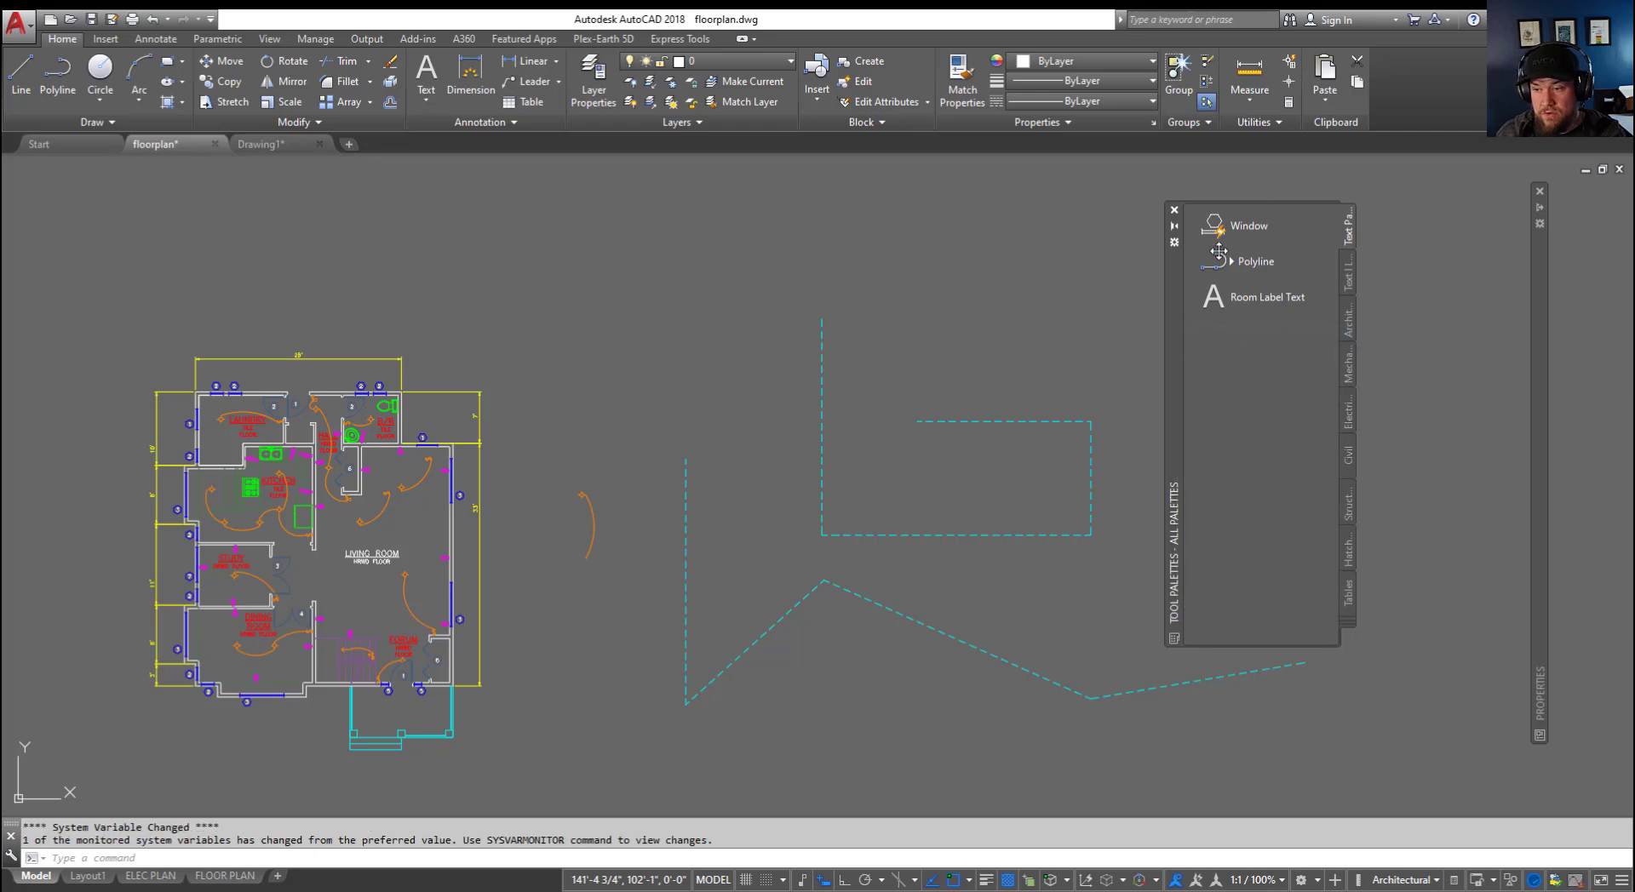
pyautogui.rightClick(1175, 342)
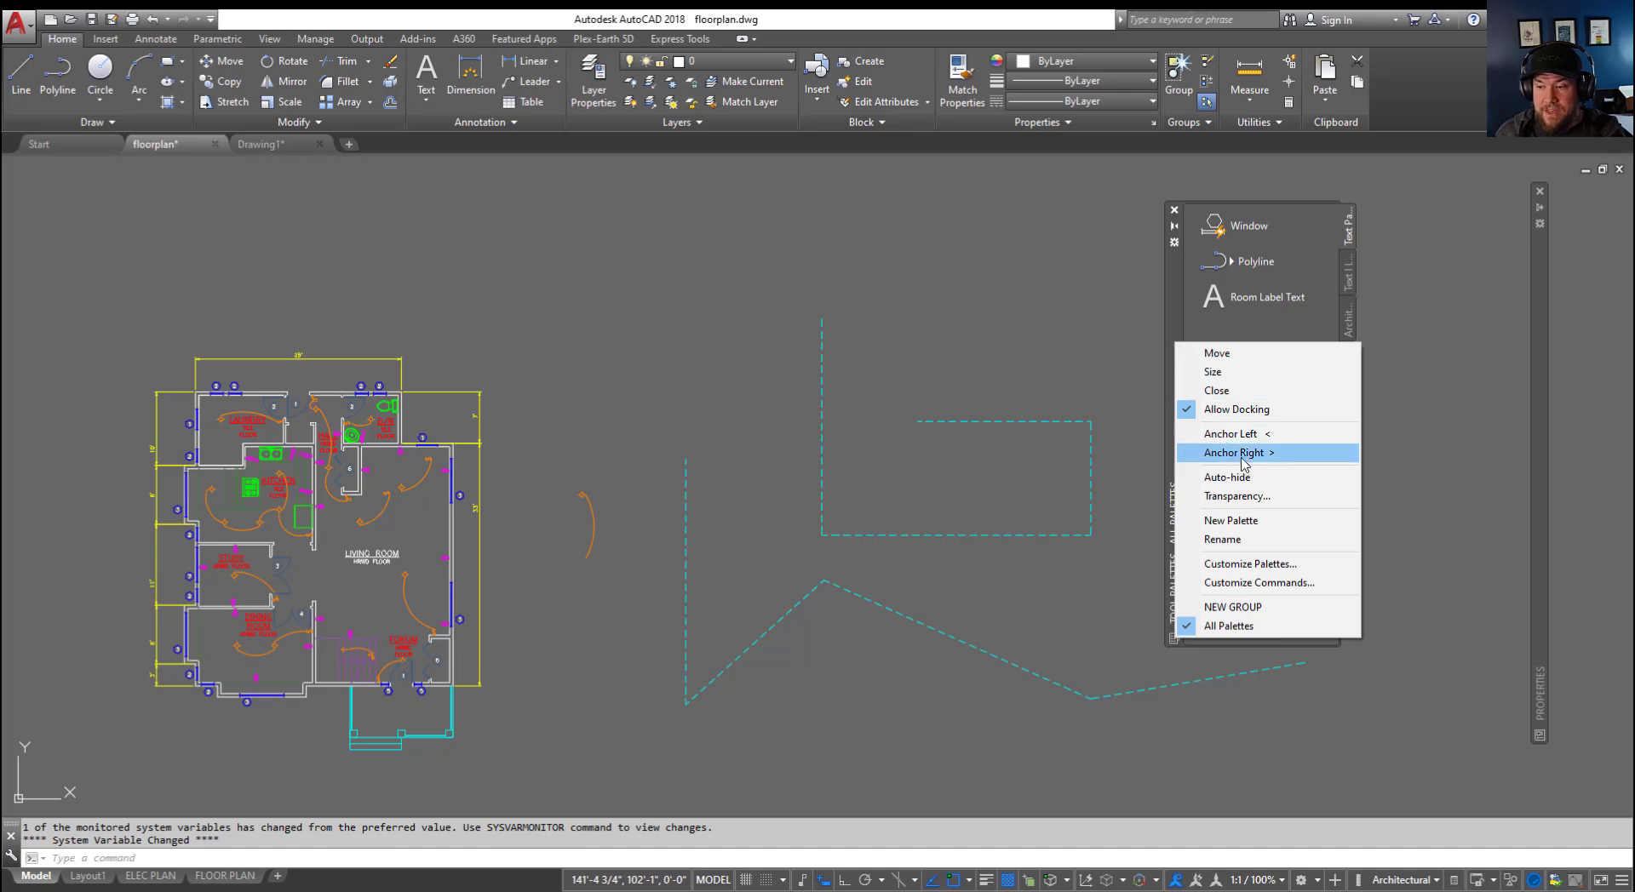
pyautogui.click(1253, 528)
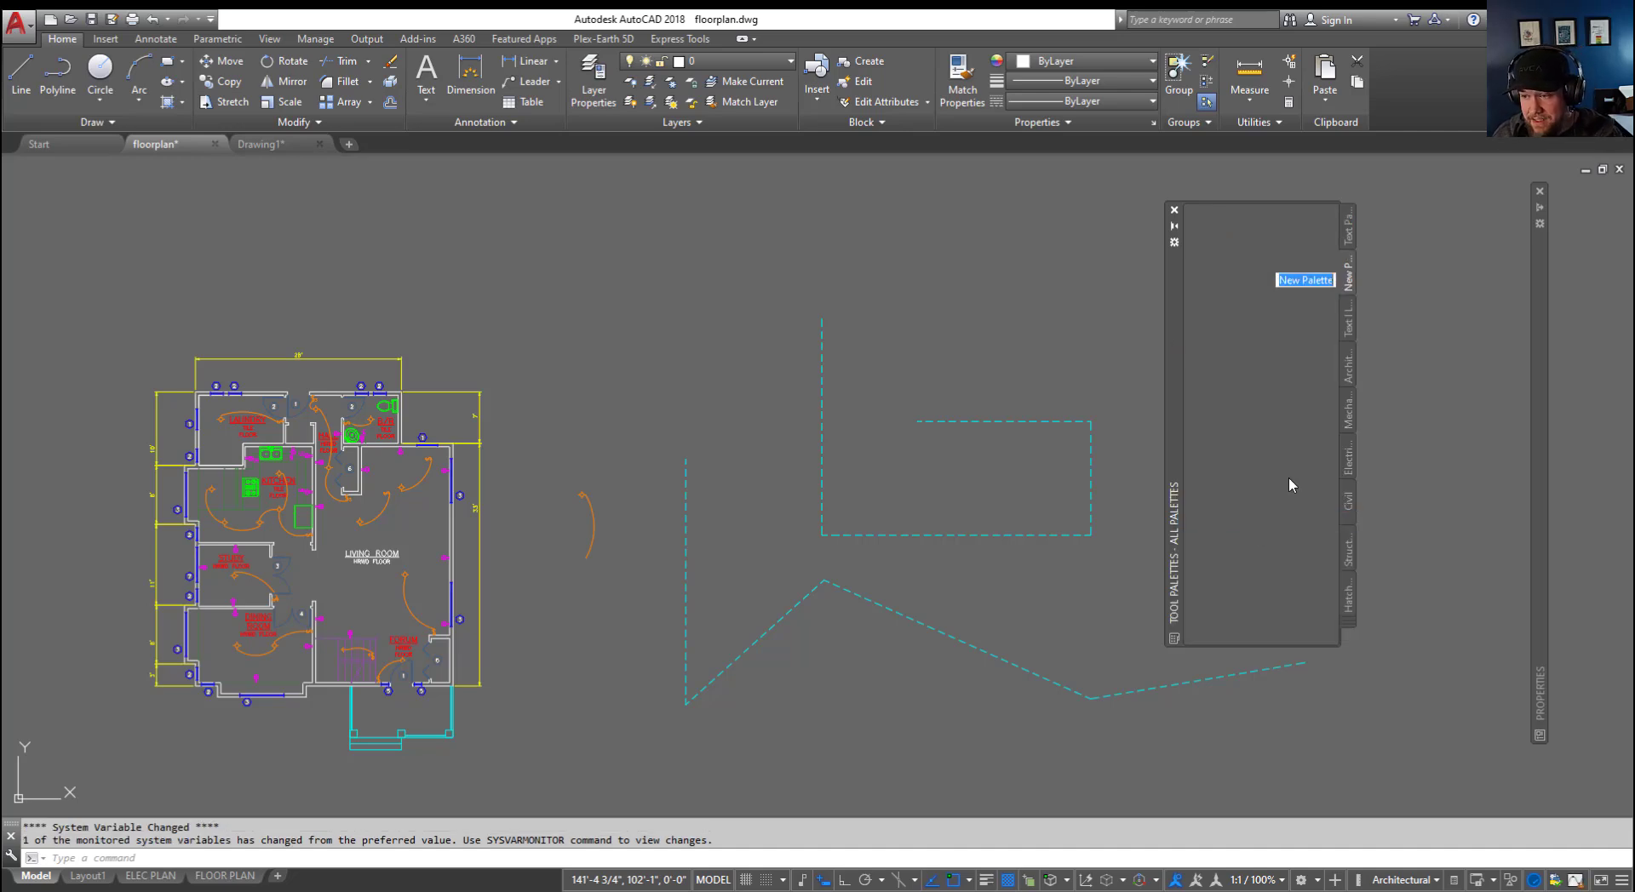
pyautogui.press('Return')
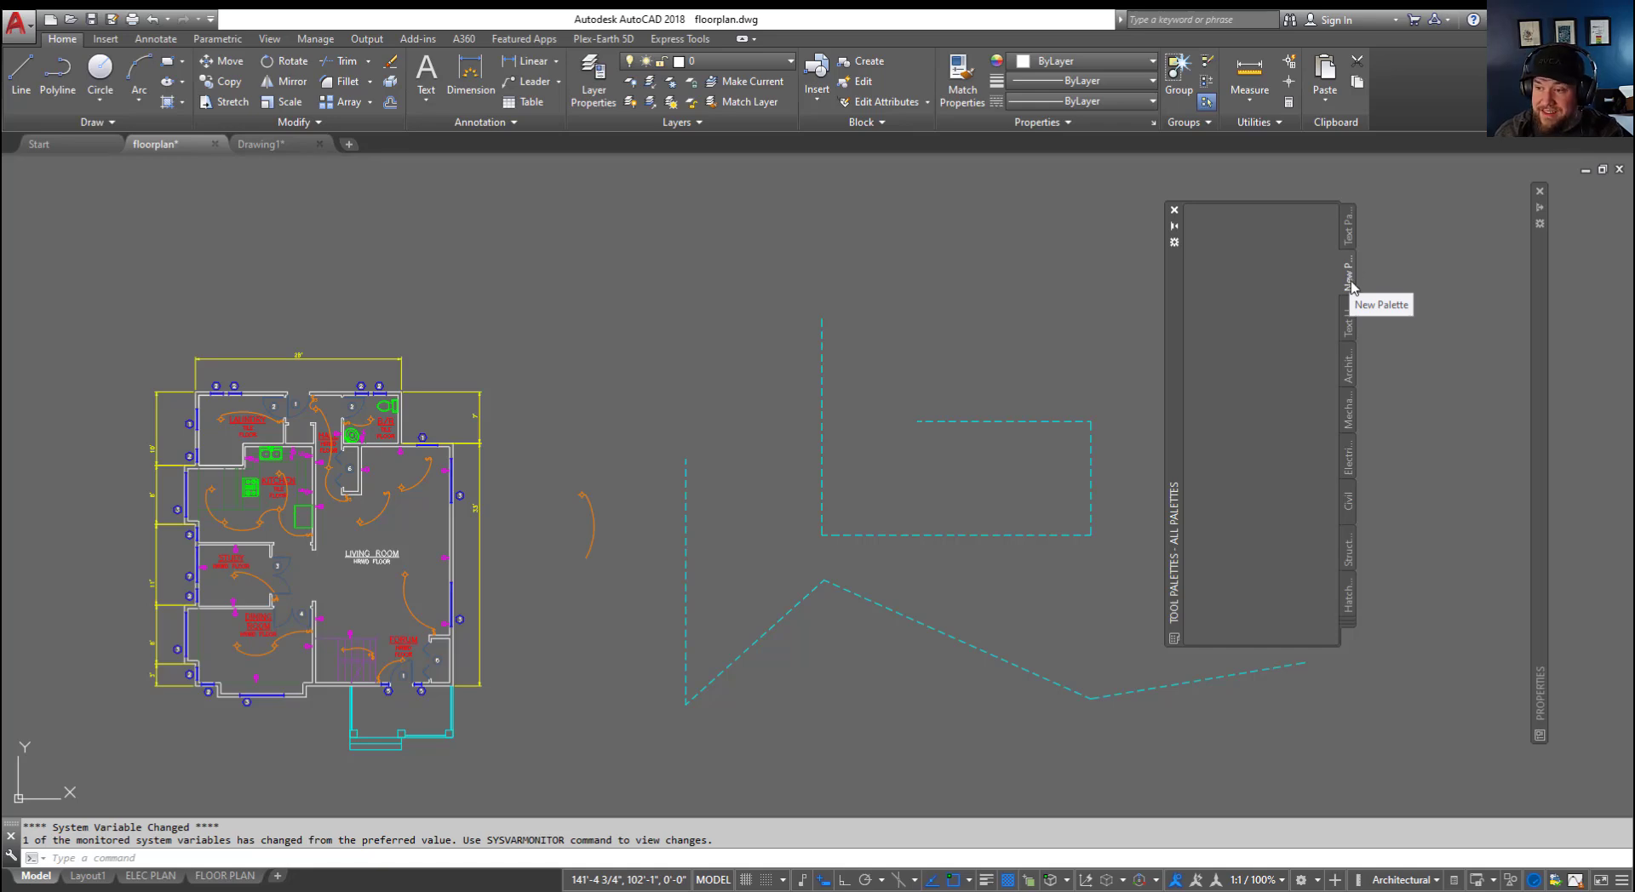
pyautogui.rightClick(1351, 287)
pyautogui.click(1411, 417)
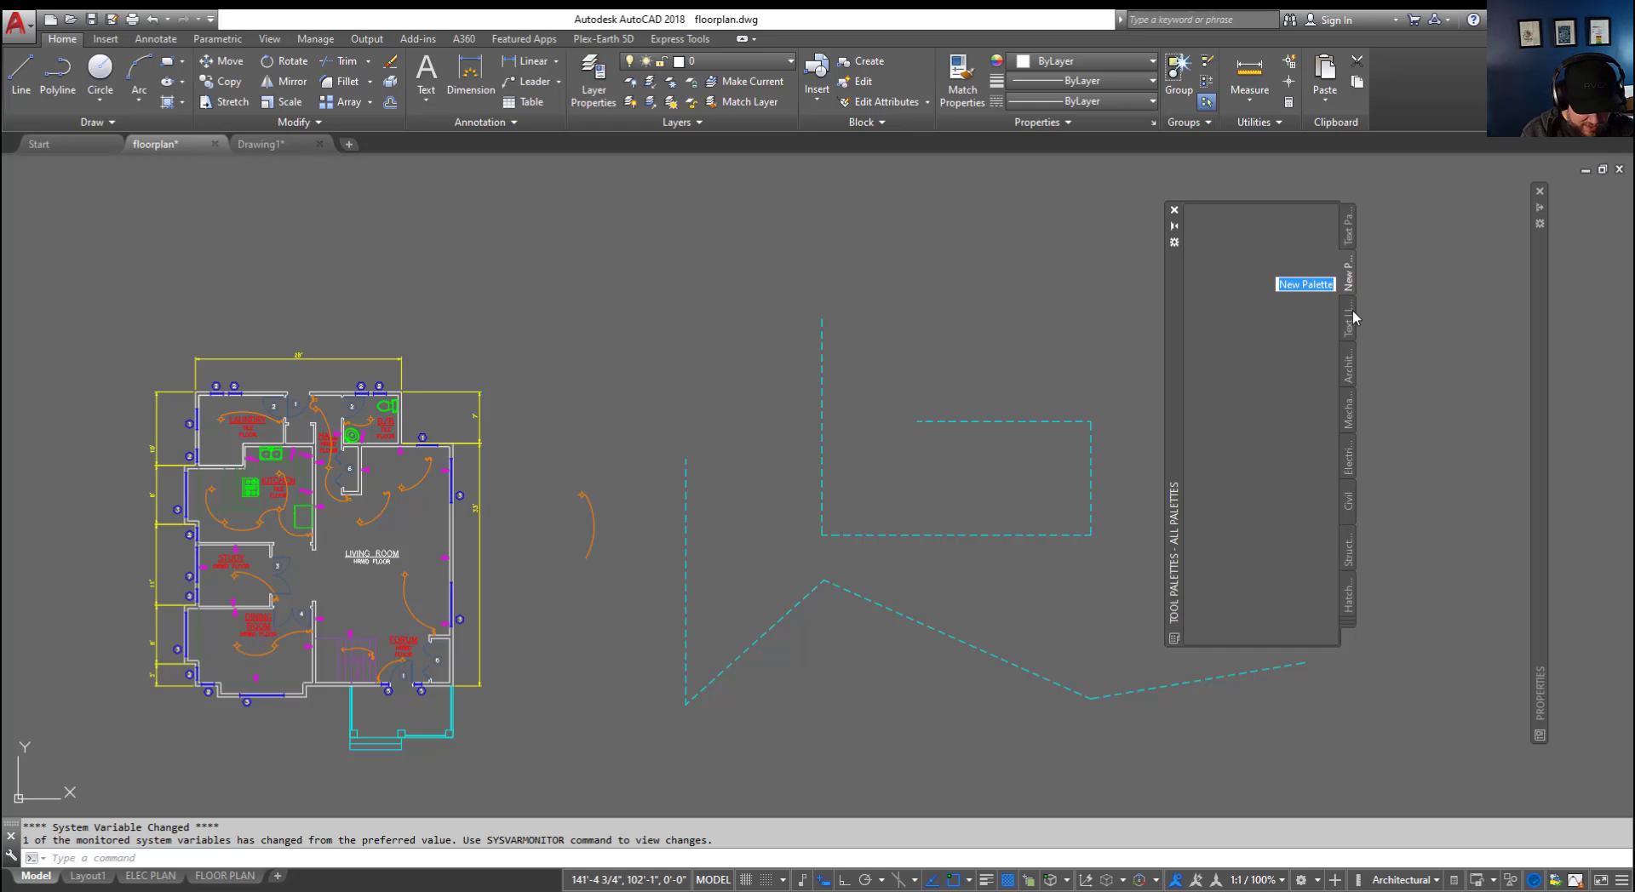
pyautogui.write('Example')
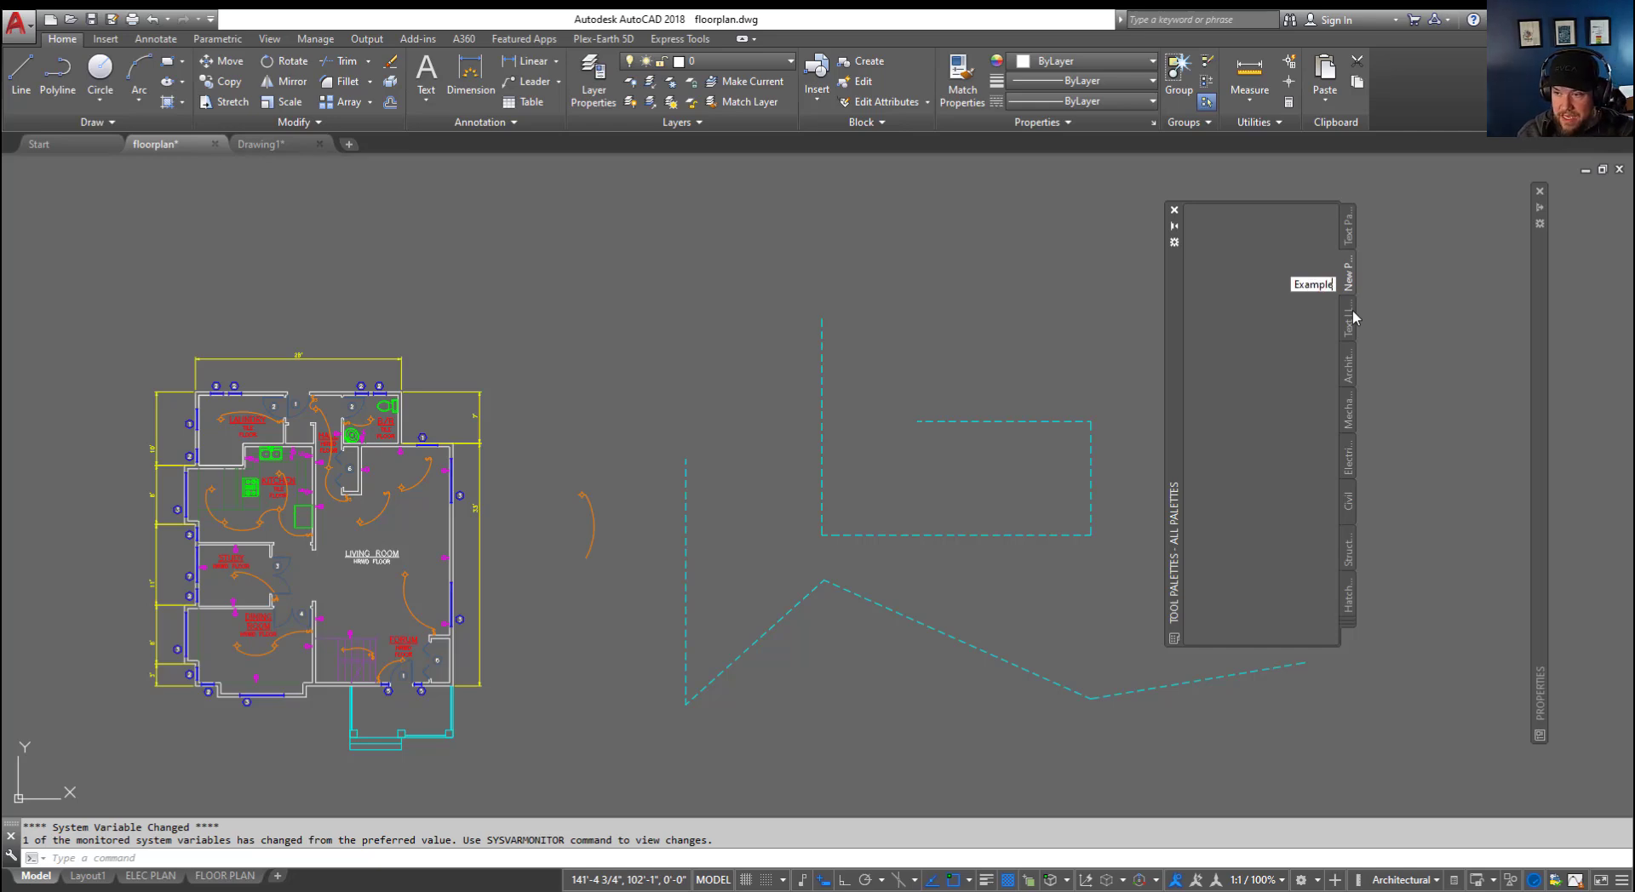
pyautogui.press('Return')
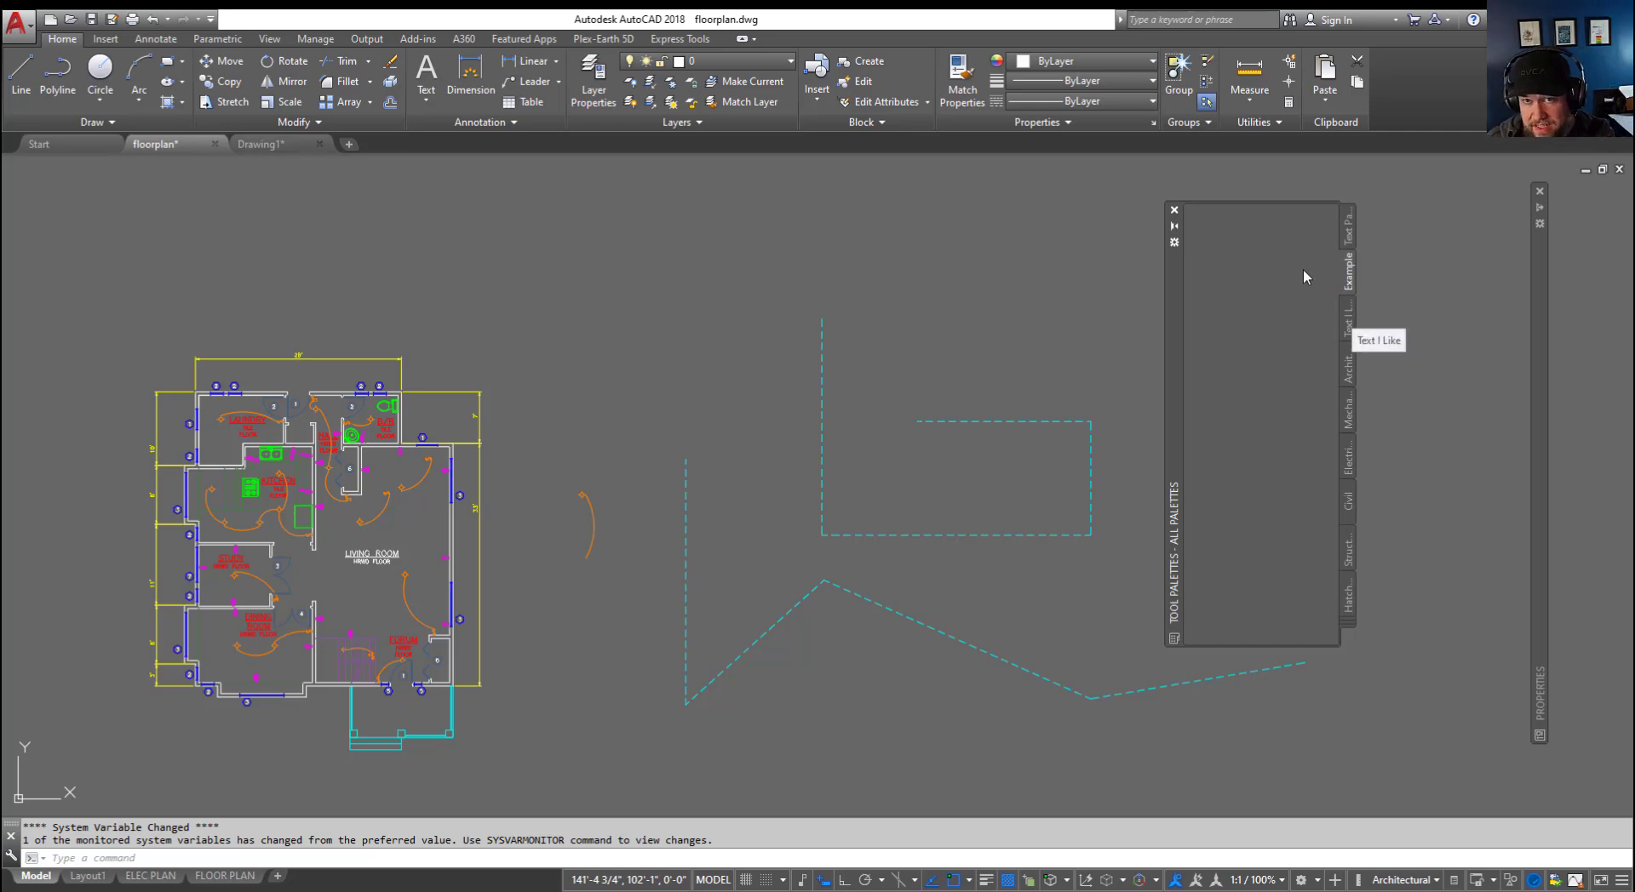
# Step: Add the right-angled dashed polyline on the Deck layer to the Example palette as a tool
pyautogui.click(1030, 549)
pyautogui.press('Escape')
pyautogui.click(965, 513)
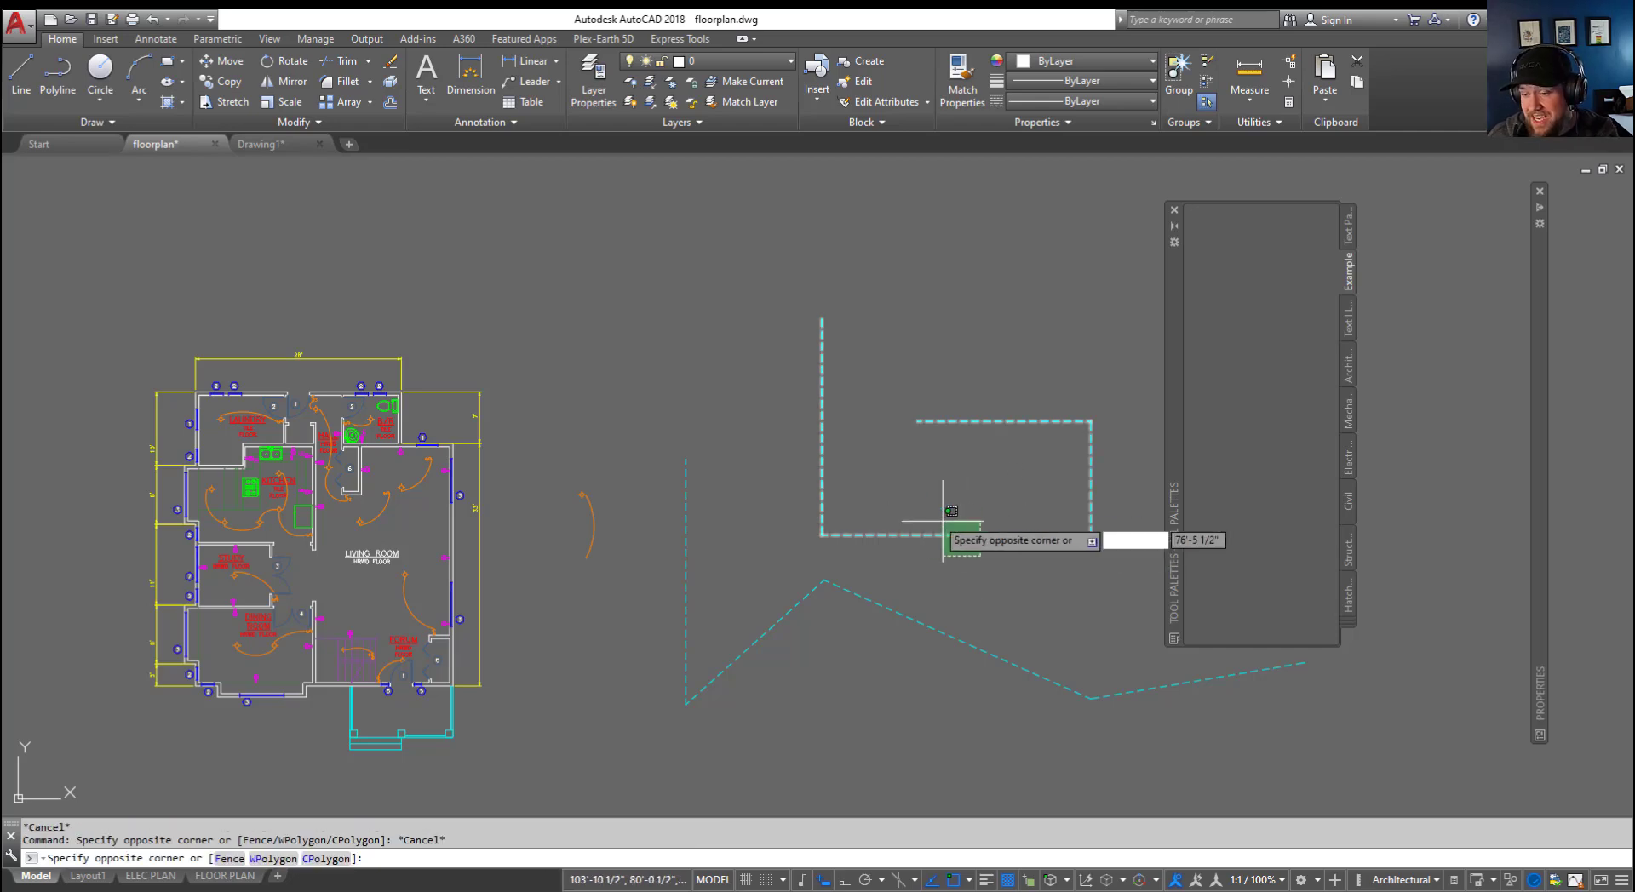
pyautogui.click(944, 543)
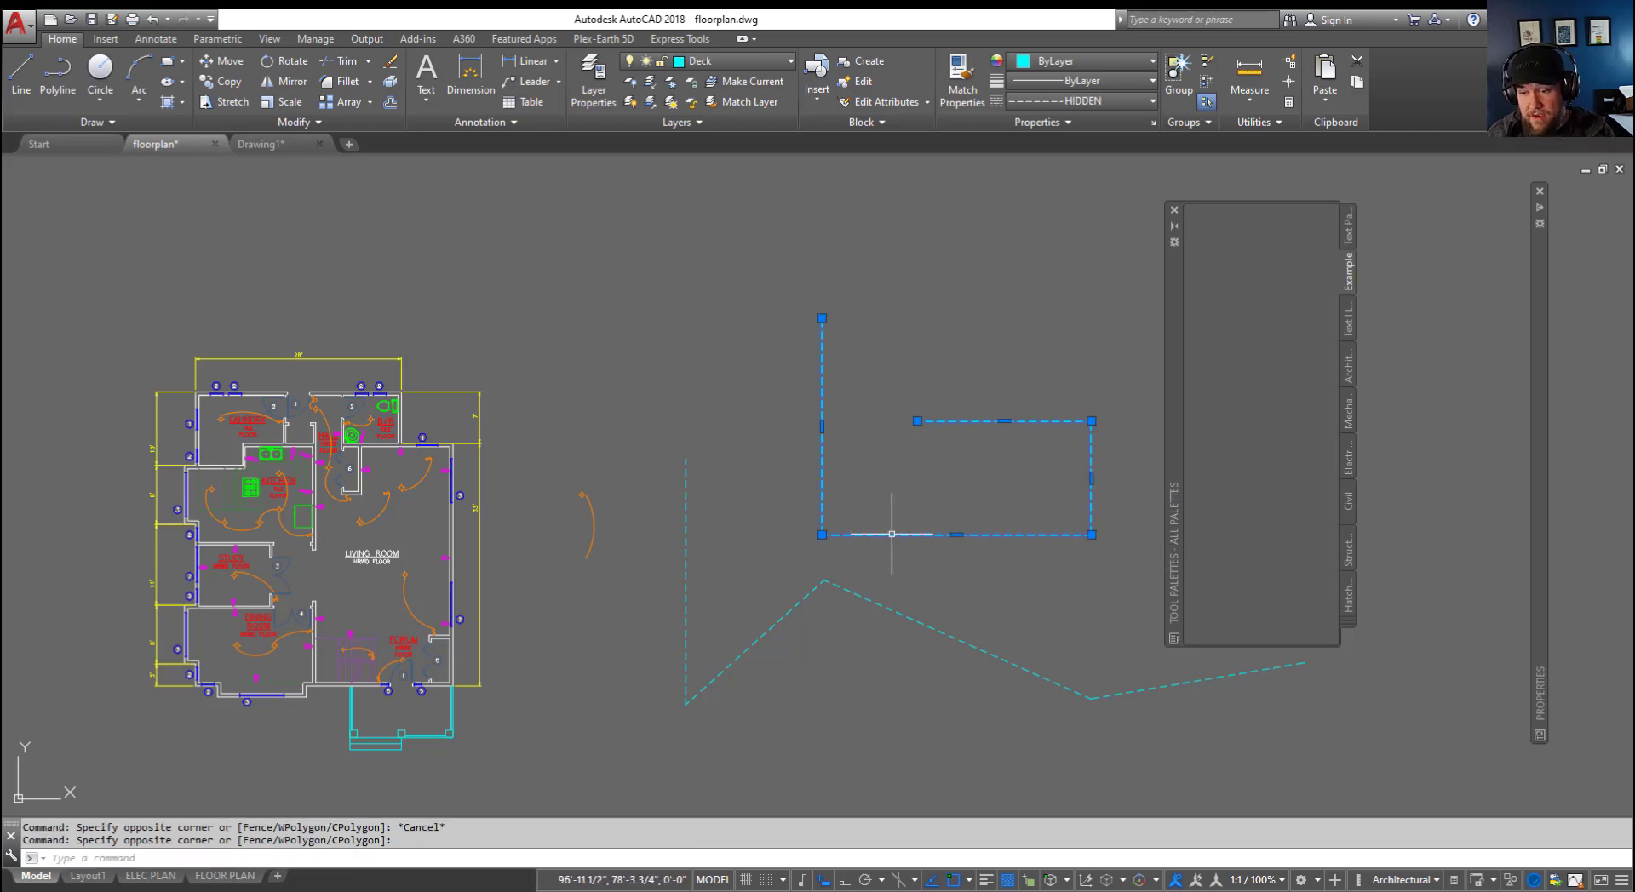
pyautogui.click(909, 534)
pyautogui.moveTo(910, 534); pyautogui.dragTo(1228, 309)
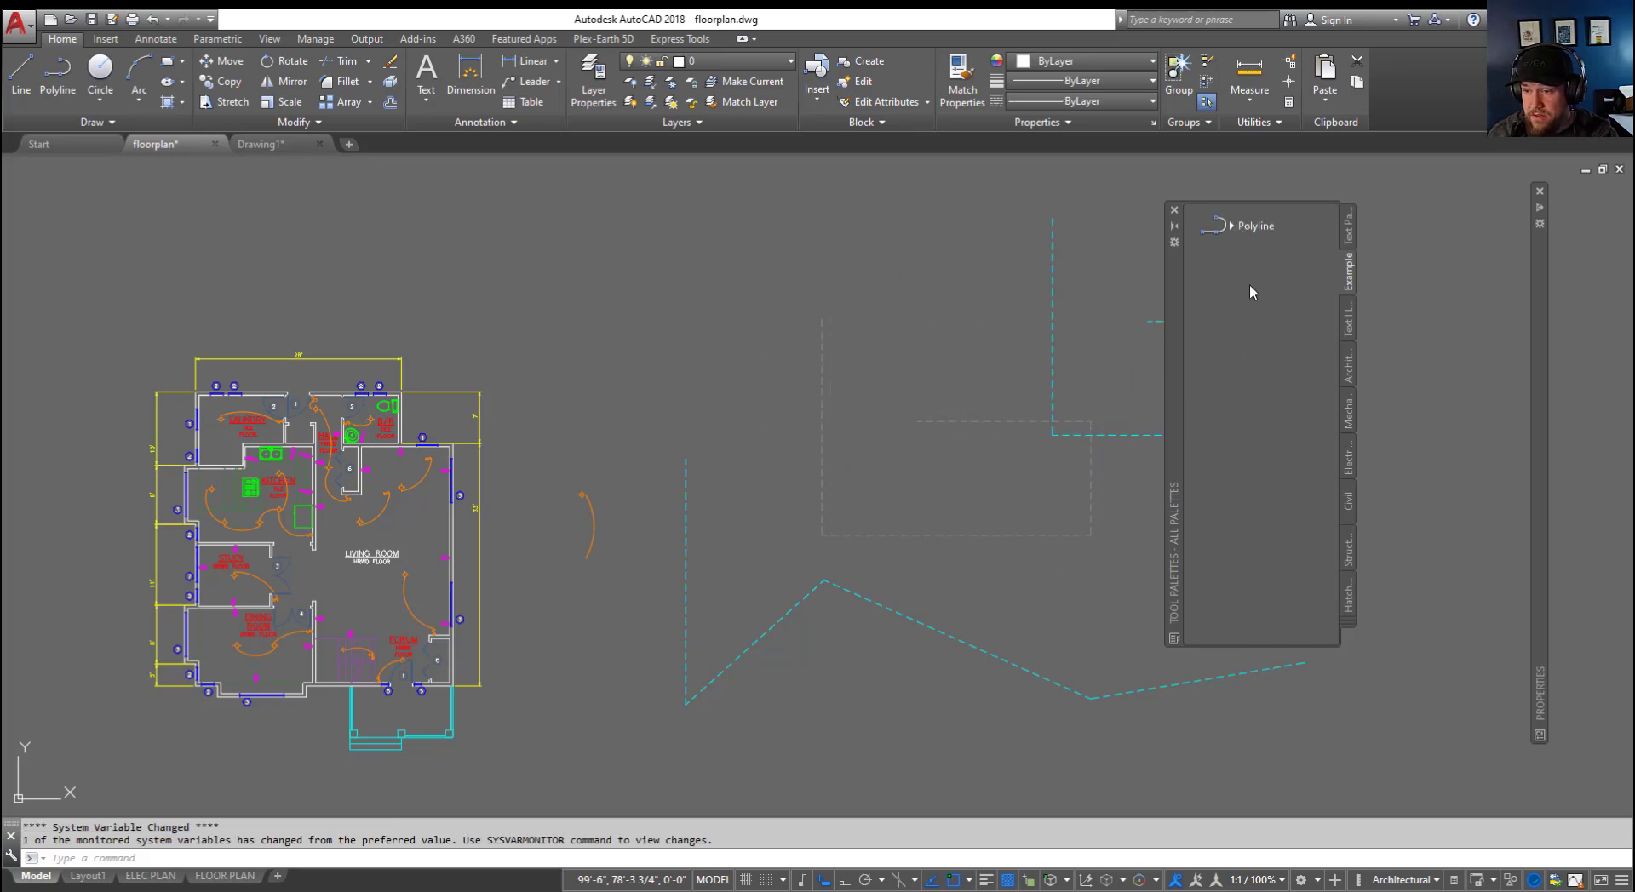
# Step: Rename the polyline tool in the Example palette as Typical blue dashed
pyautogui.rightClick(1250, 219)
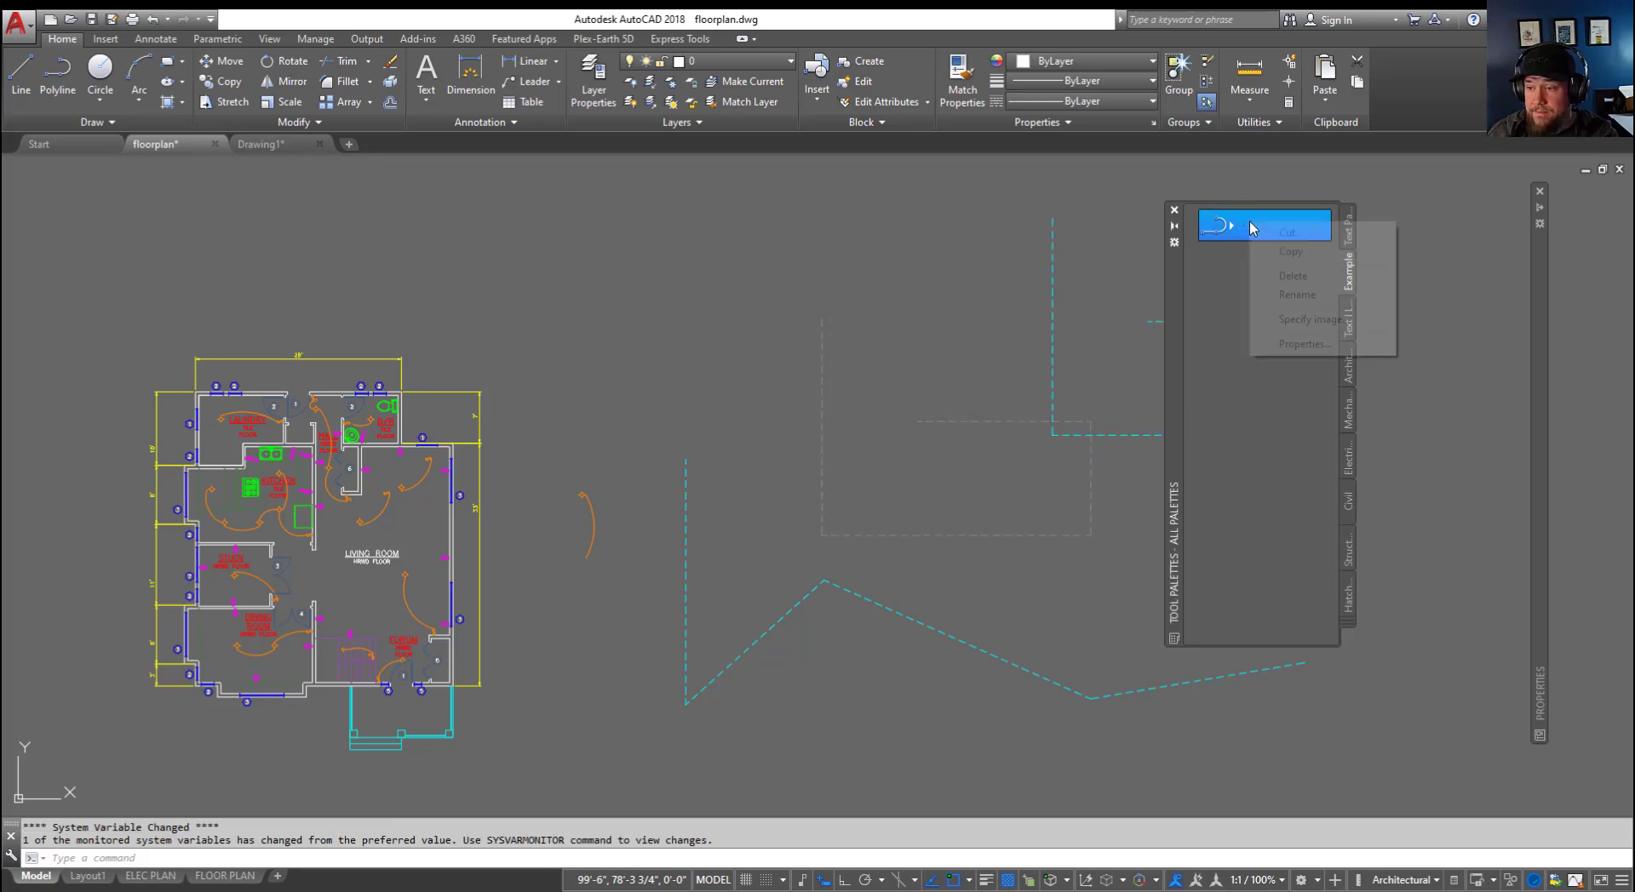
pyautogui.click(1286, 345)
pyautogui.doubleClick(772, 326)
pyautogui.press('BackSpace')
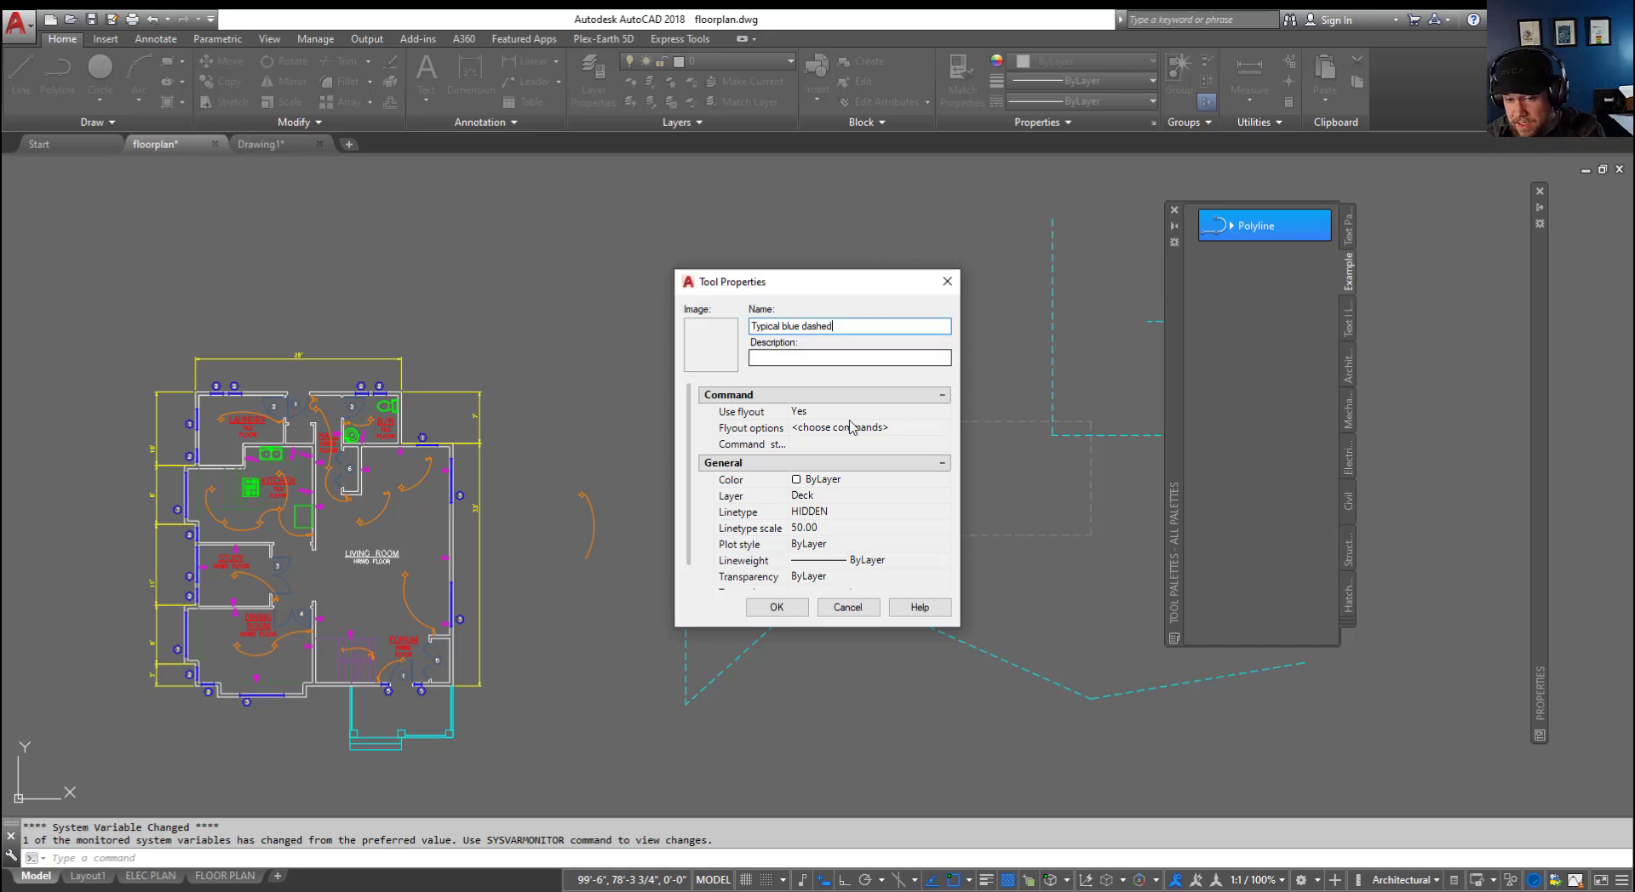
pyautogui.click(763, 610)
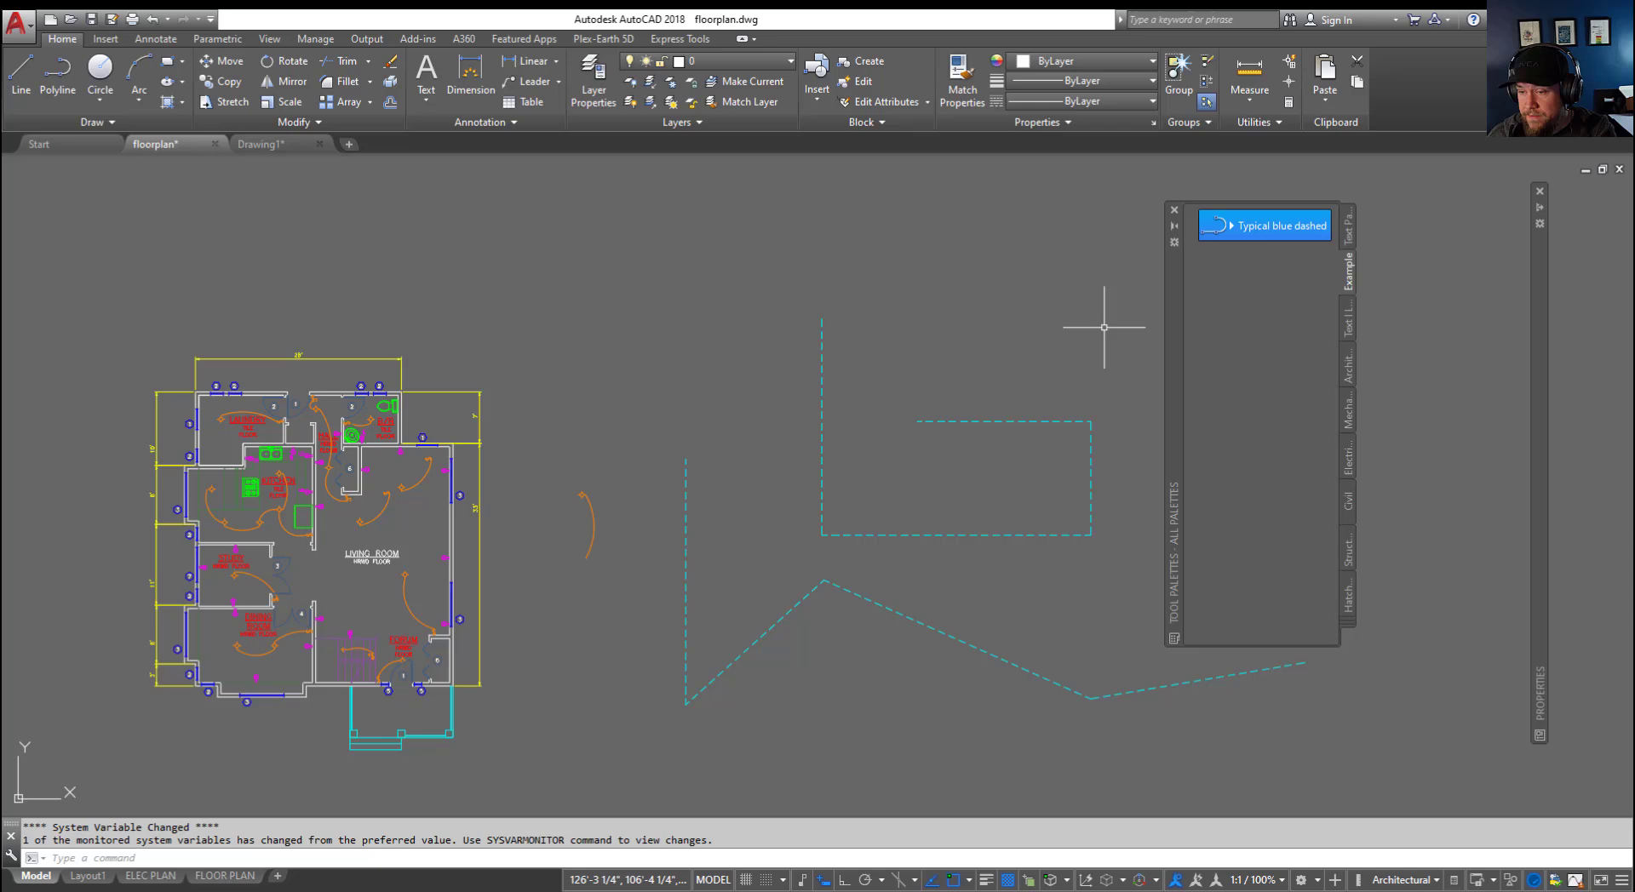
# Step: Draw an open four-segment polyline with the Typical blue dashed tool, above and across the right-angled dashed polyline
pyautogui.click(1247, 226)
pyautogui.click(686, 249)
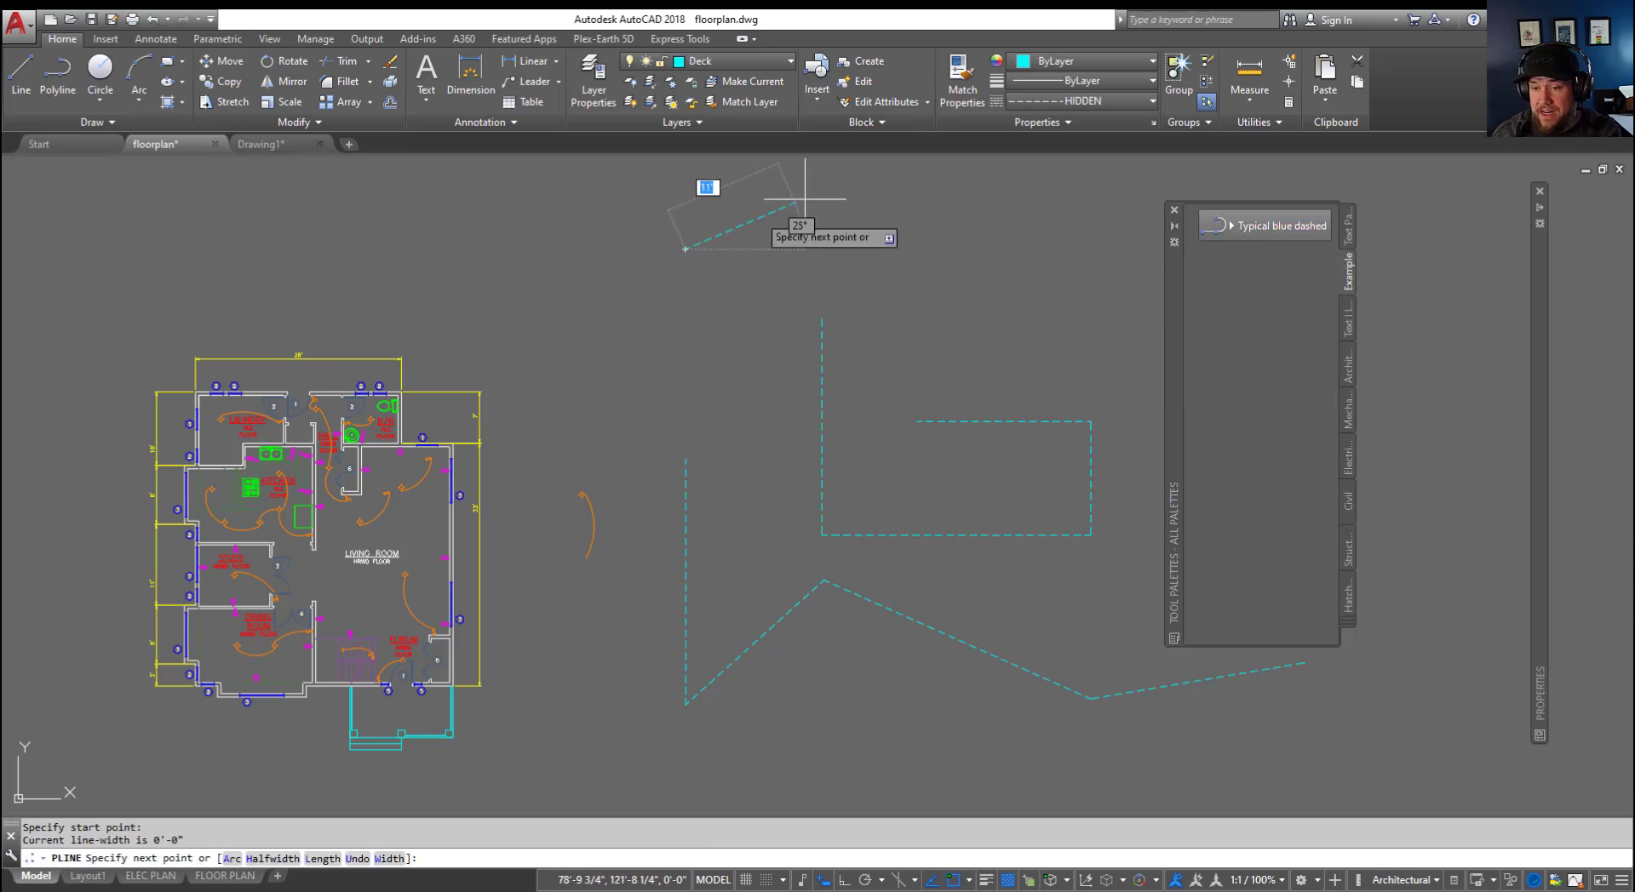
pyautogui.click(941, 194)
pyautogui.click(1075, 320)
pyautogui.click(900, 476)
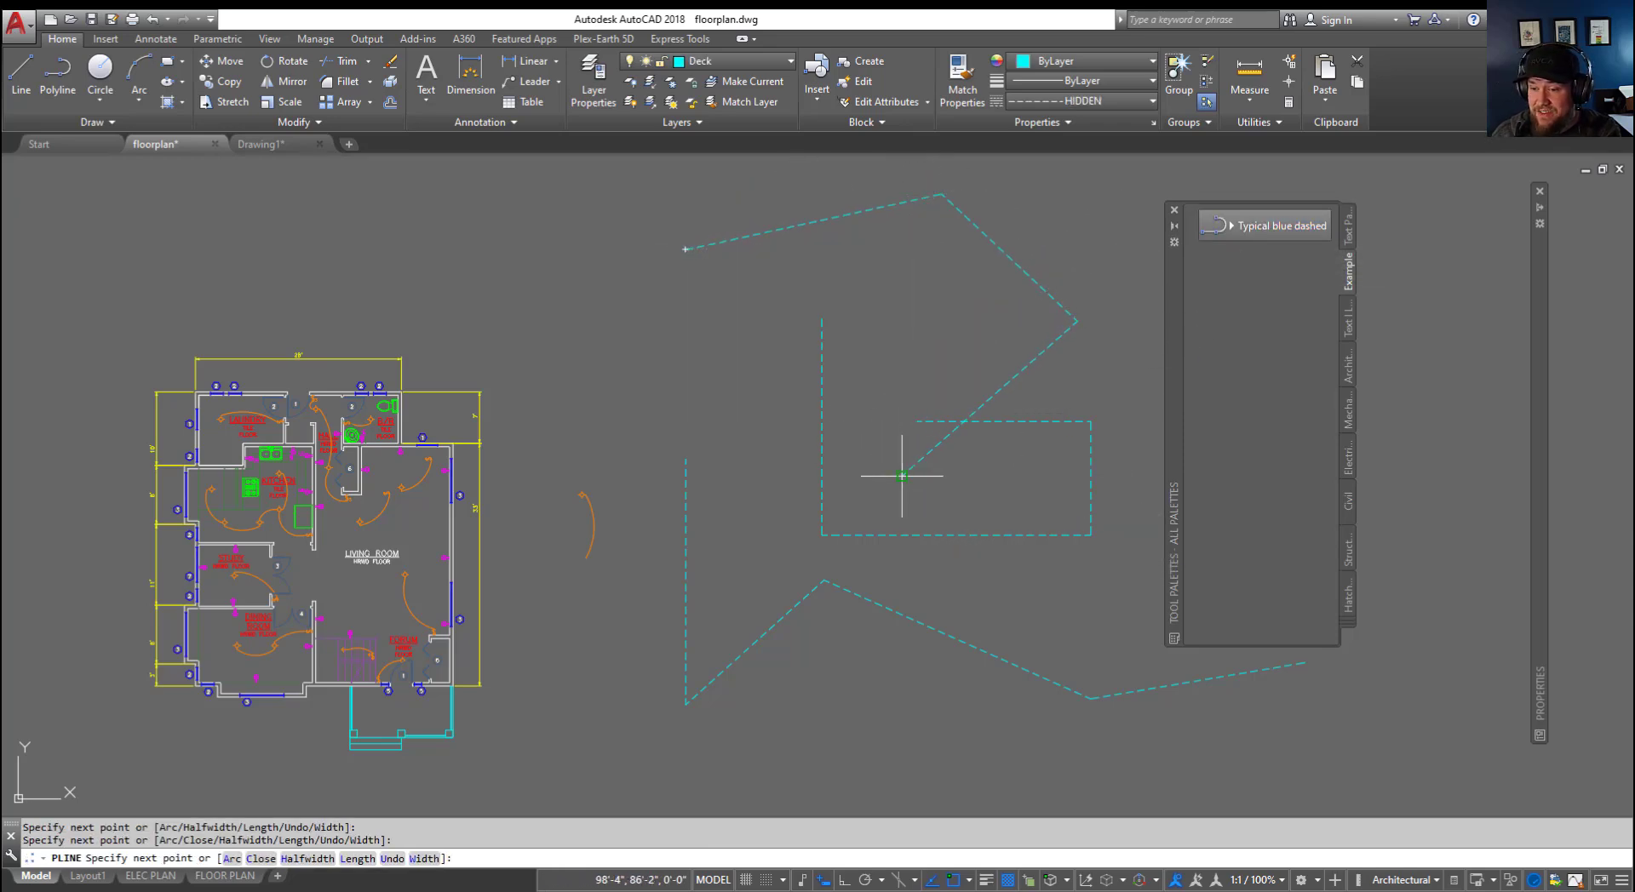
pyautogui.click(686, 370)
pyautogui.press('Escape')
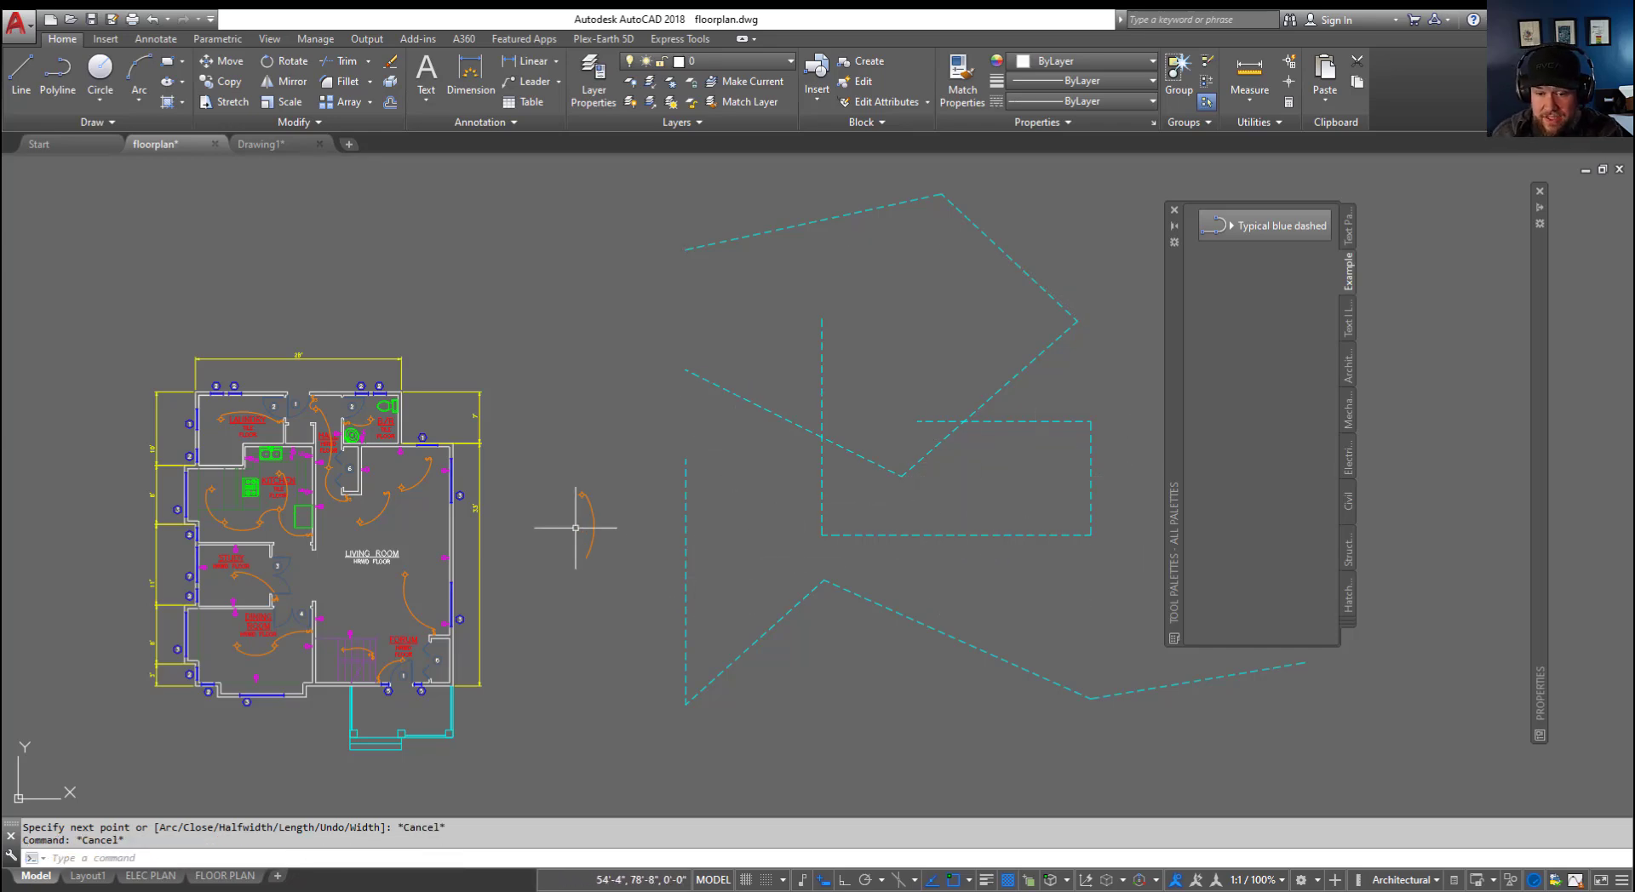
pyautogui.press('Escape')
# Step: Add the vertical 7' dimension beside the B/R room to the Example palette as a tool
pyautogui.moveTo(518, 461); pyautogui.dragTo(446, 535, button='middle')
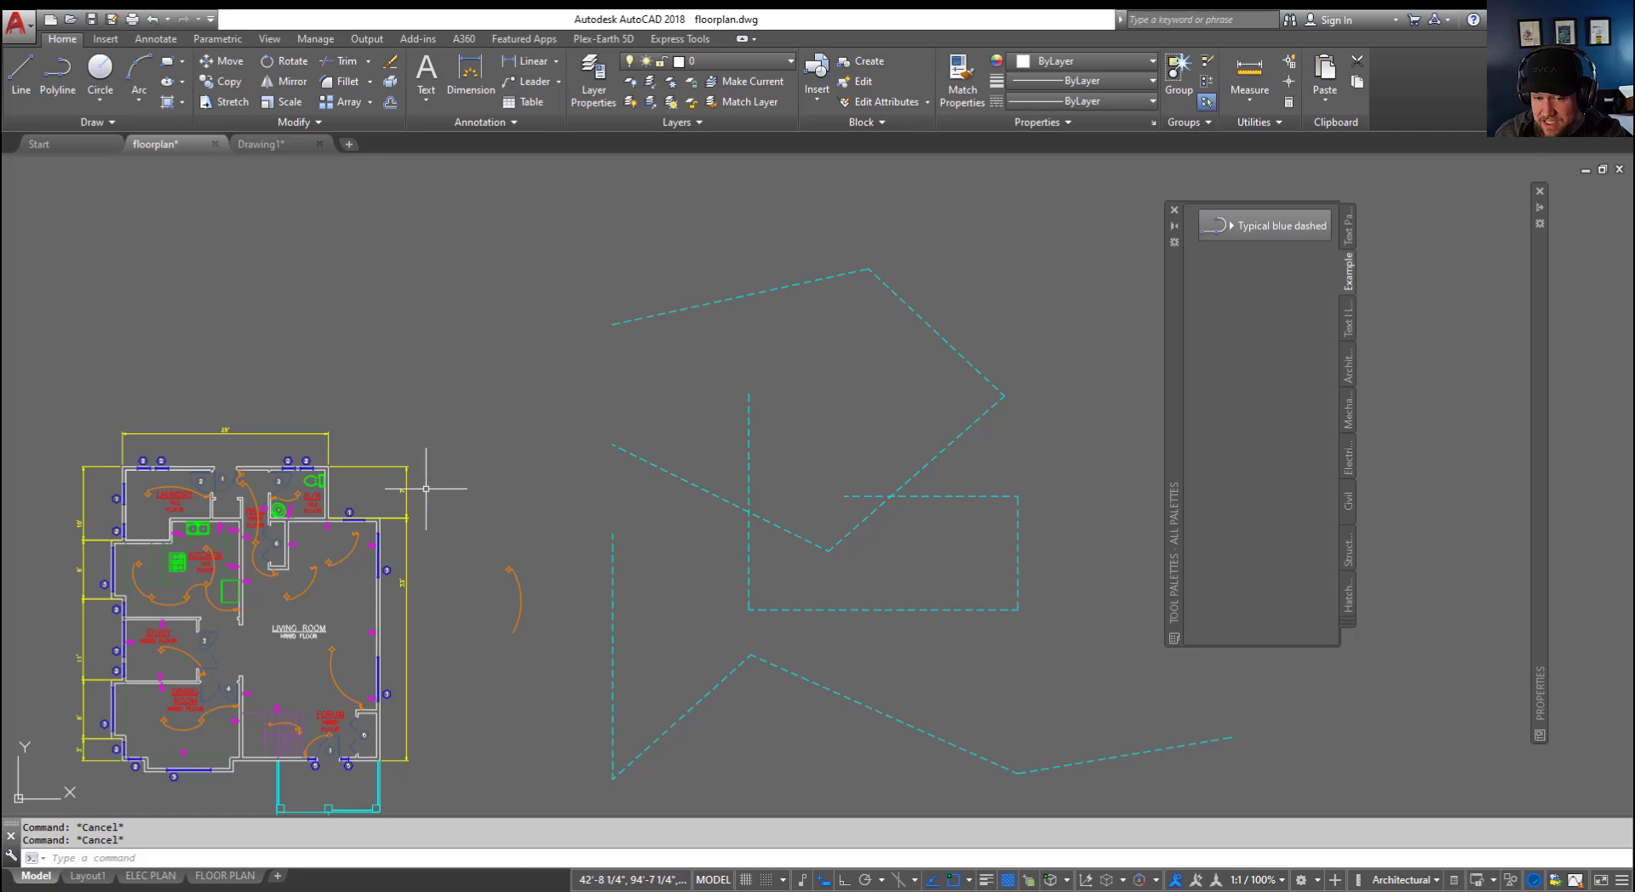
pyautogui.click(429, 501)
pyautogui.click(376, 483)
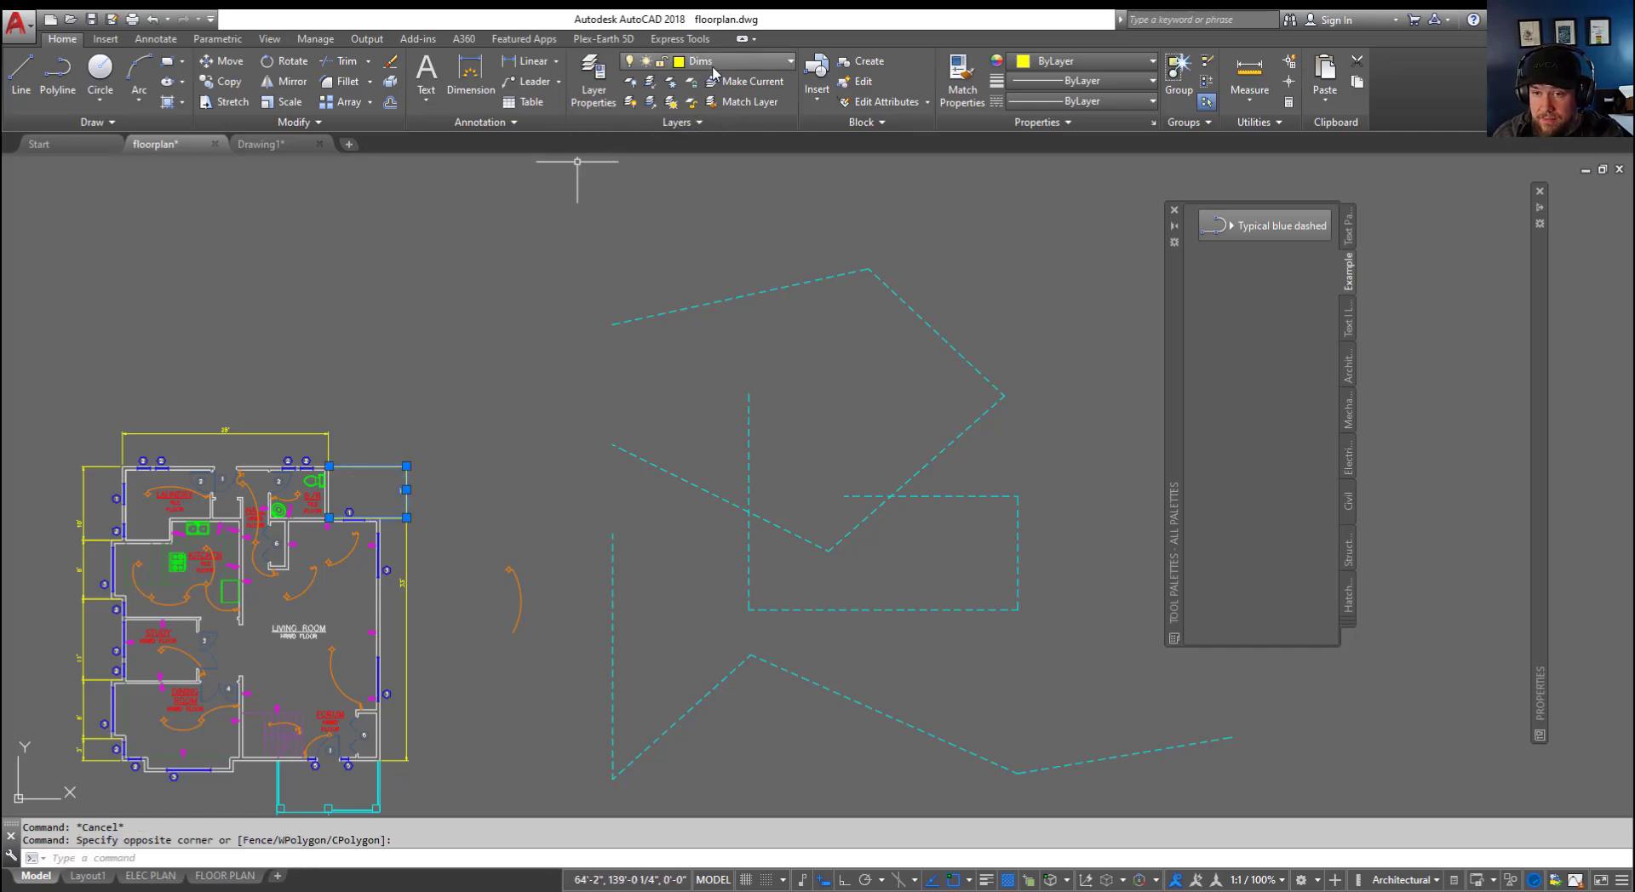
pyautogui.scroll(8, 403, 490)
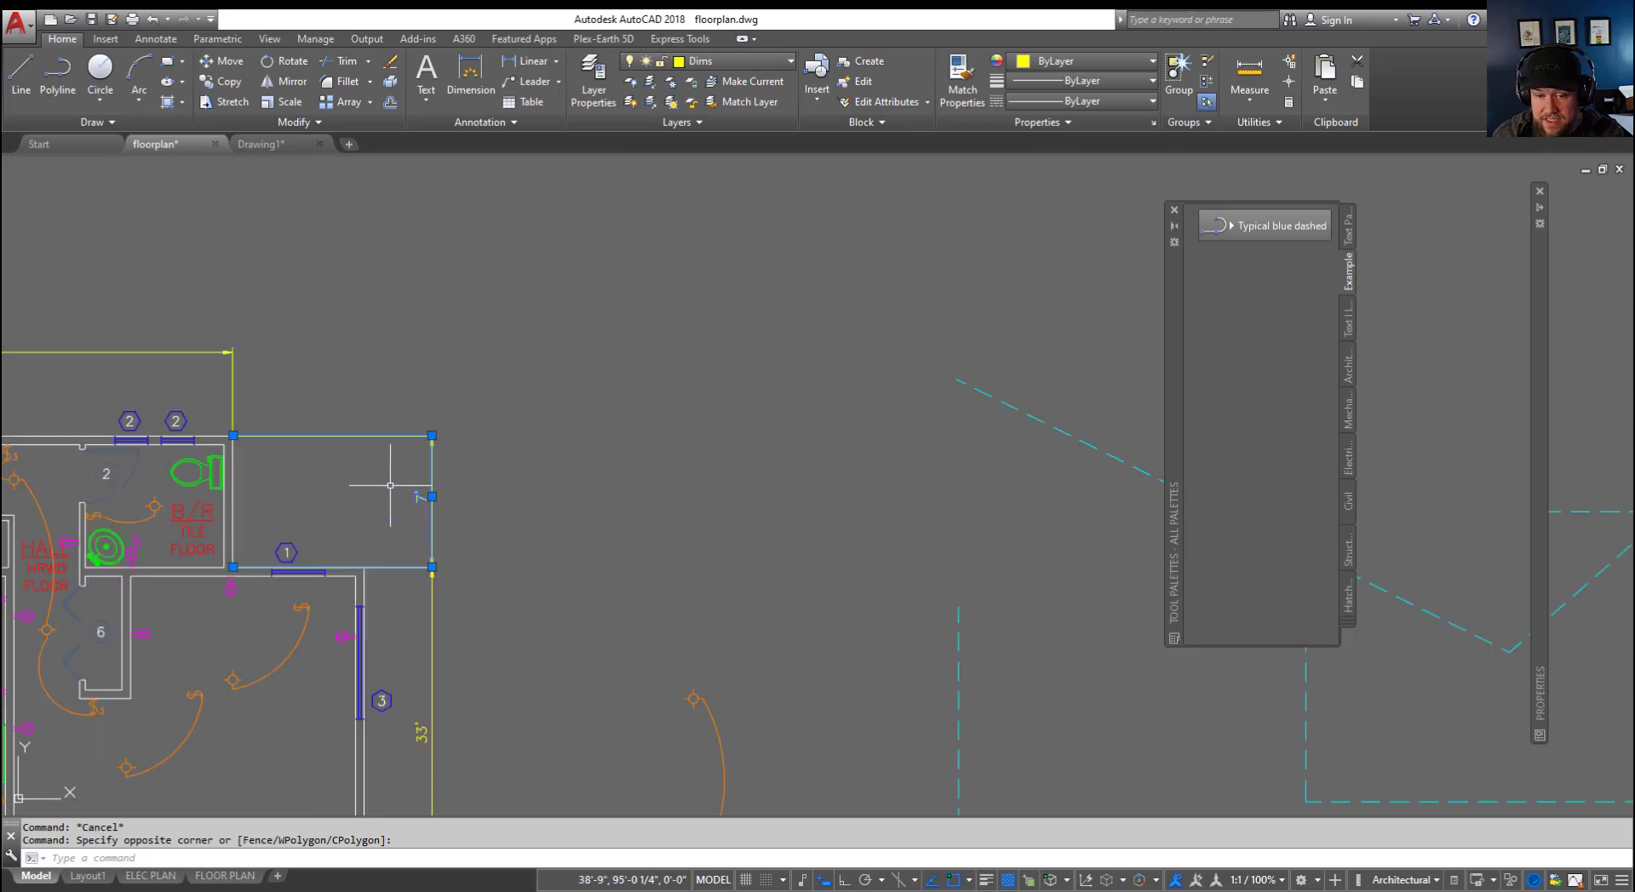
pyautogui.scroll(-2, 383, 445)
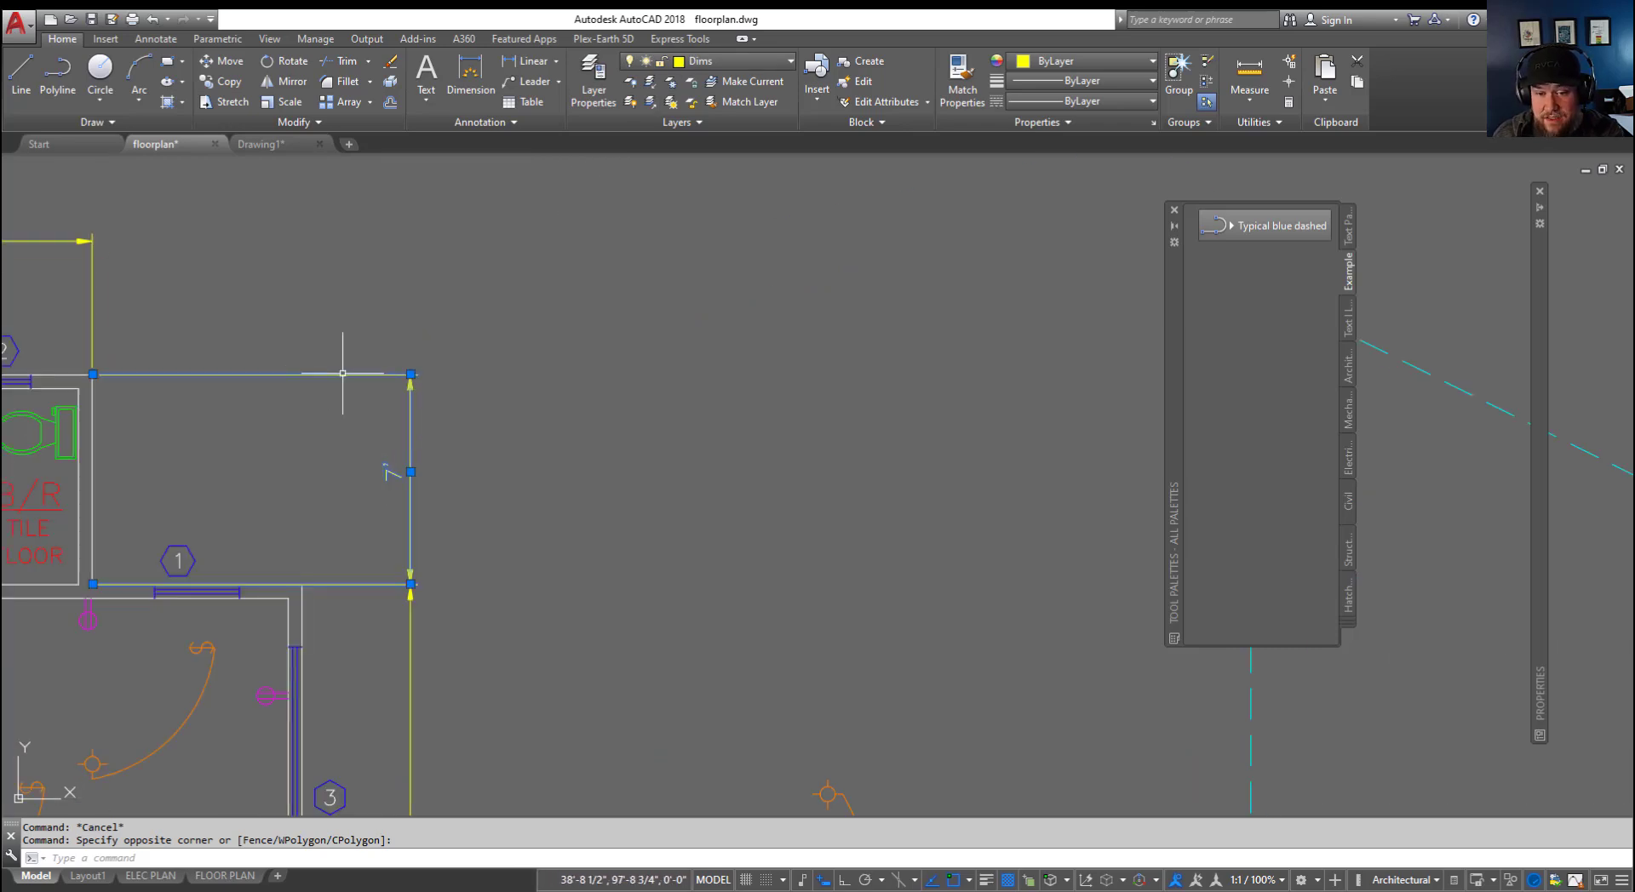
pyautogui.moveTo(345, 374); pyautogui.dragTo(1270, 315)
# Step: Rename the linear dimension tool as Typical Dimension and enlarge its properties dialog to show all general settings
pyautogui.rightClick(1258, 263)
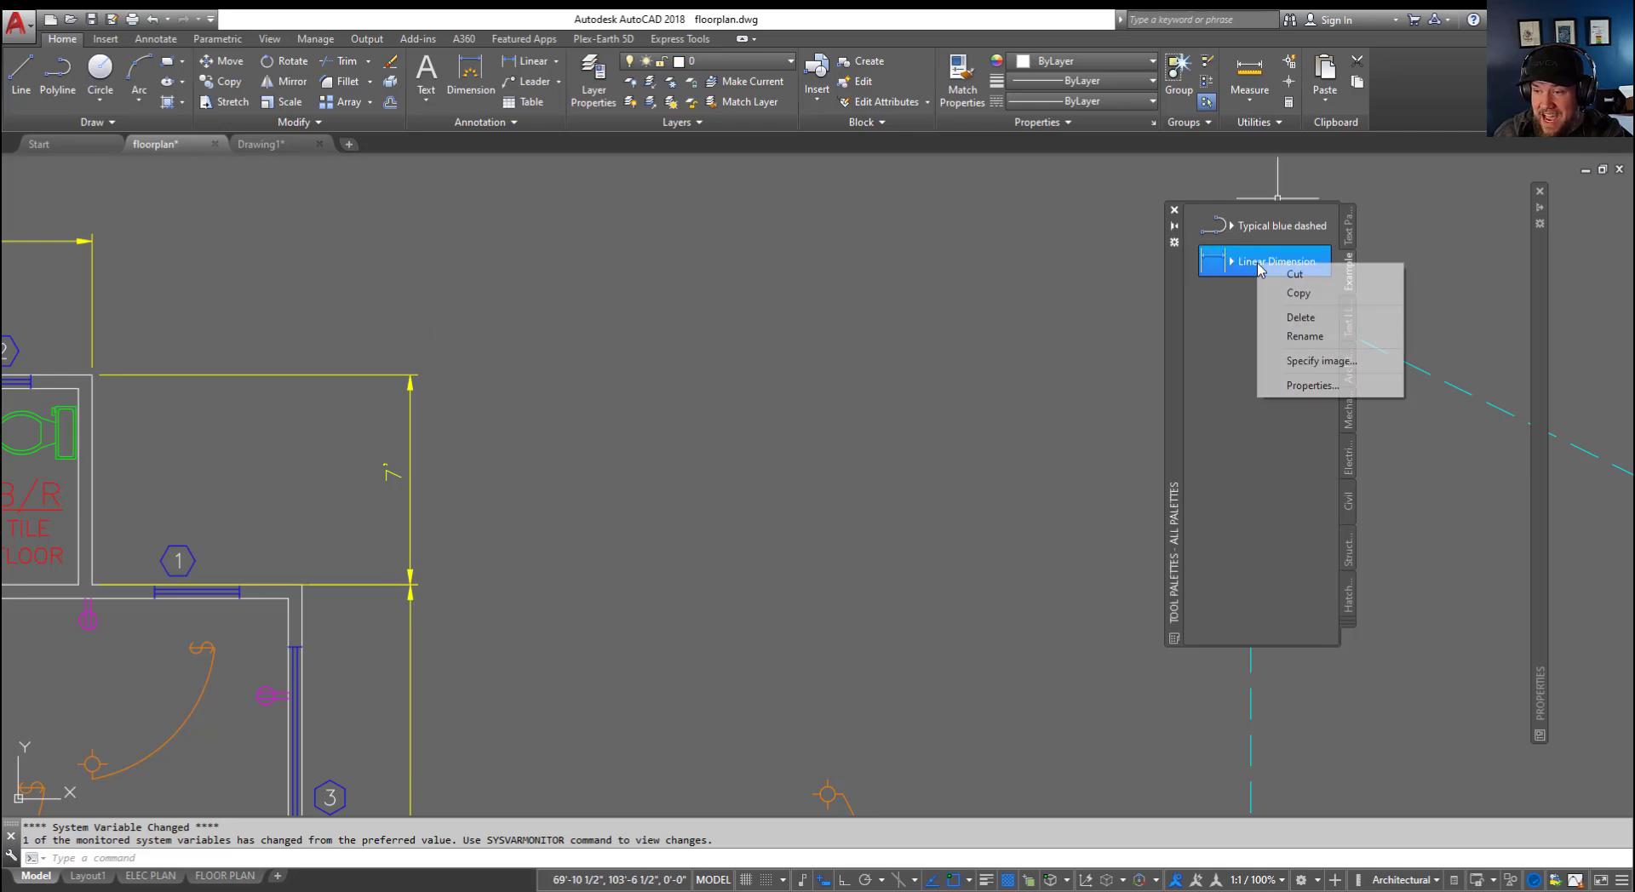
pyautogui.click(1296, 387)
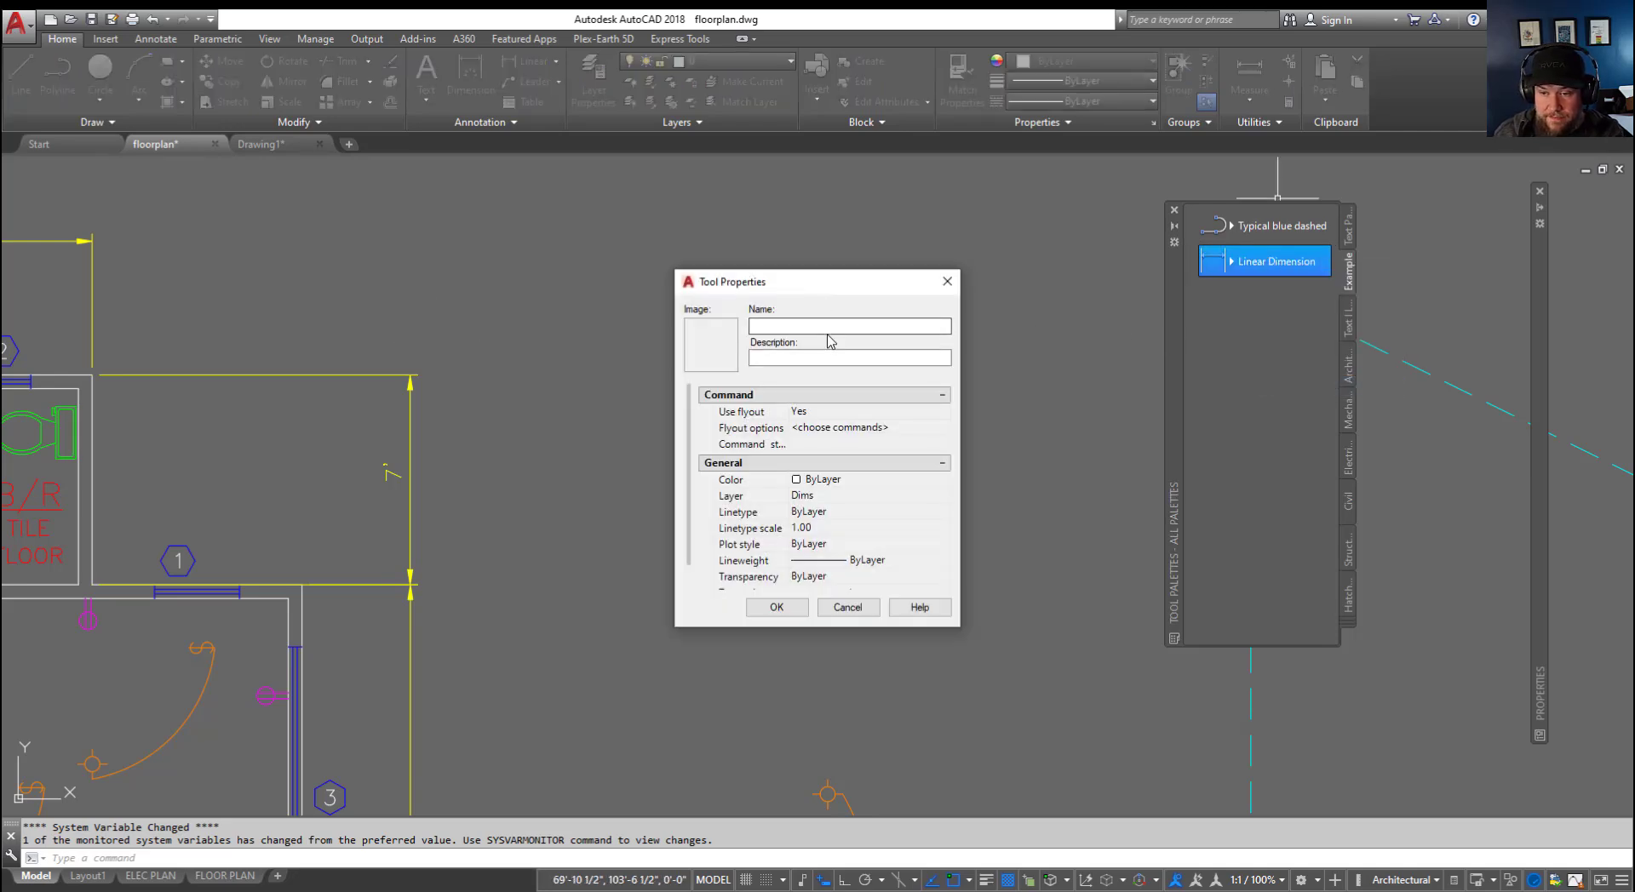
pyautogui.click(831, 326)
pyautogui.write('T')
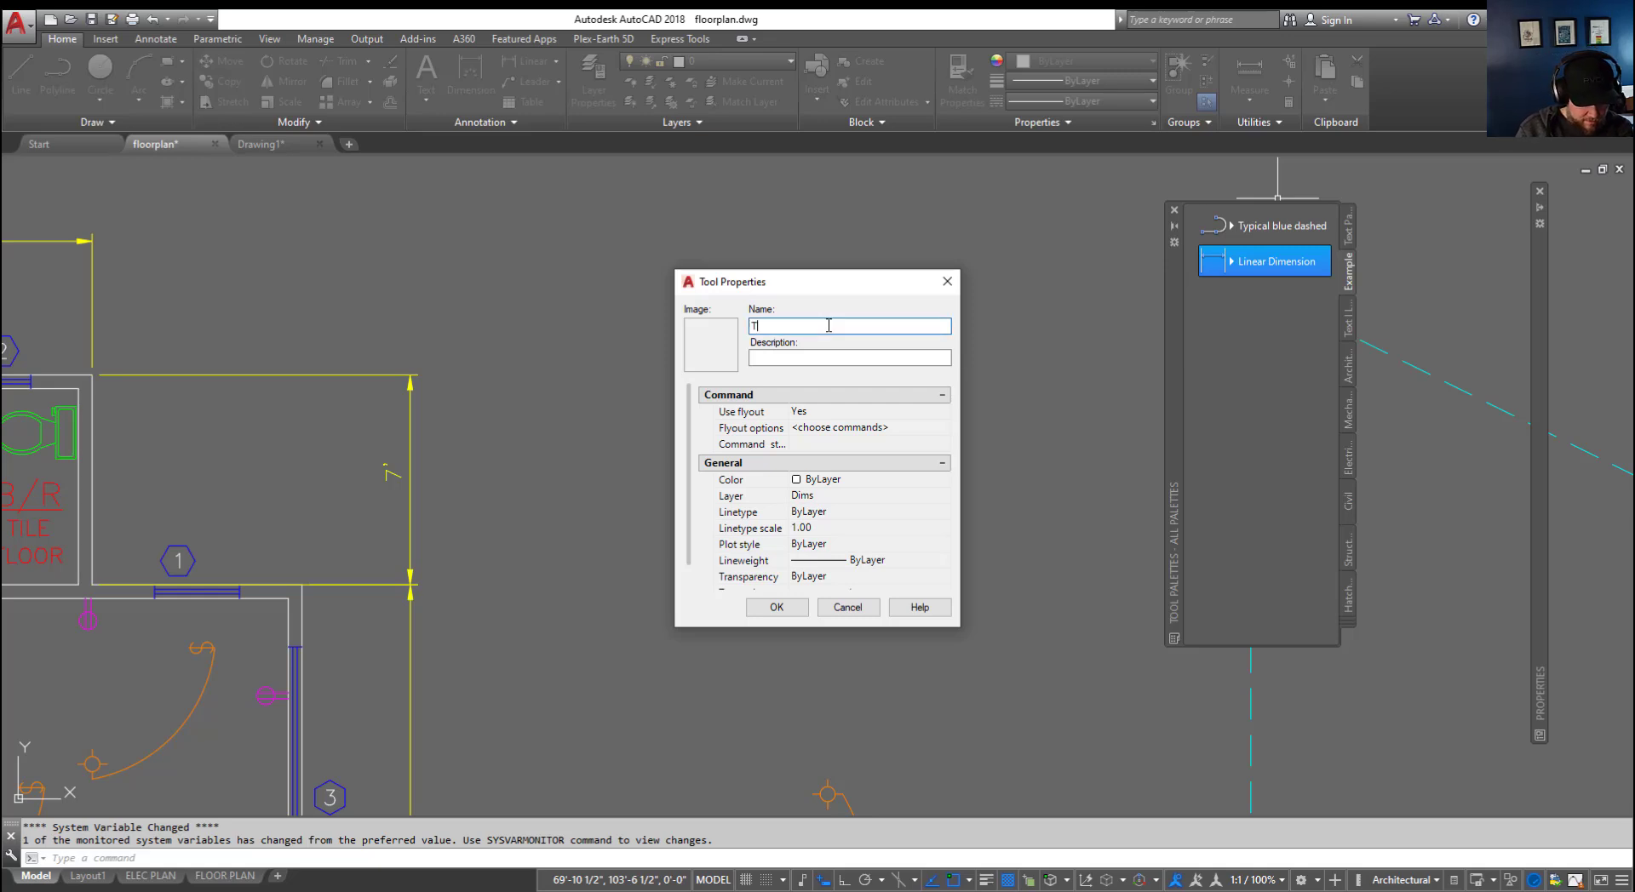
pyautogui.write('ypical Dimension')
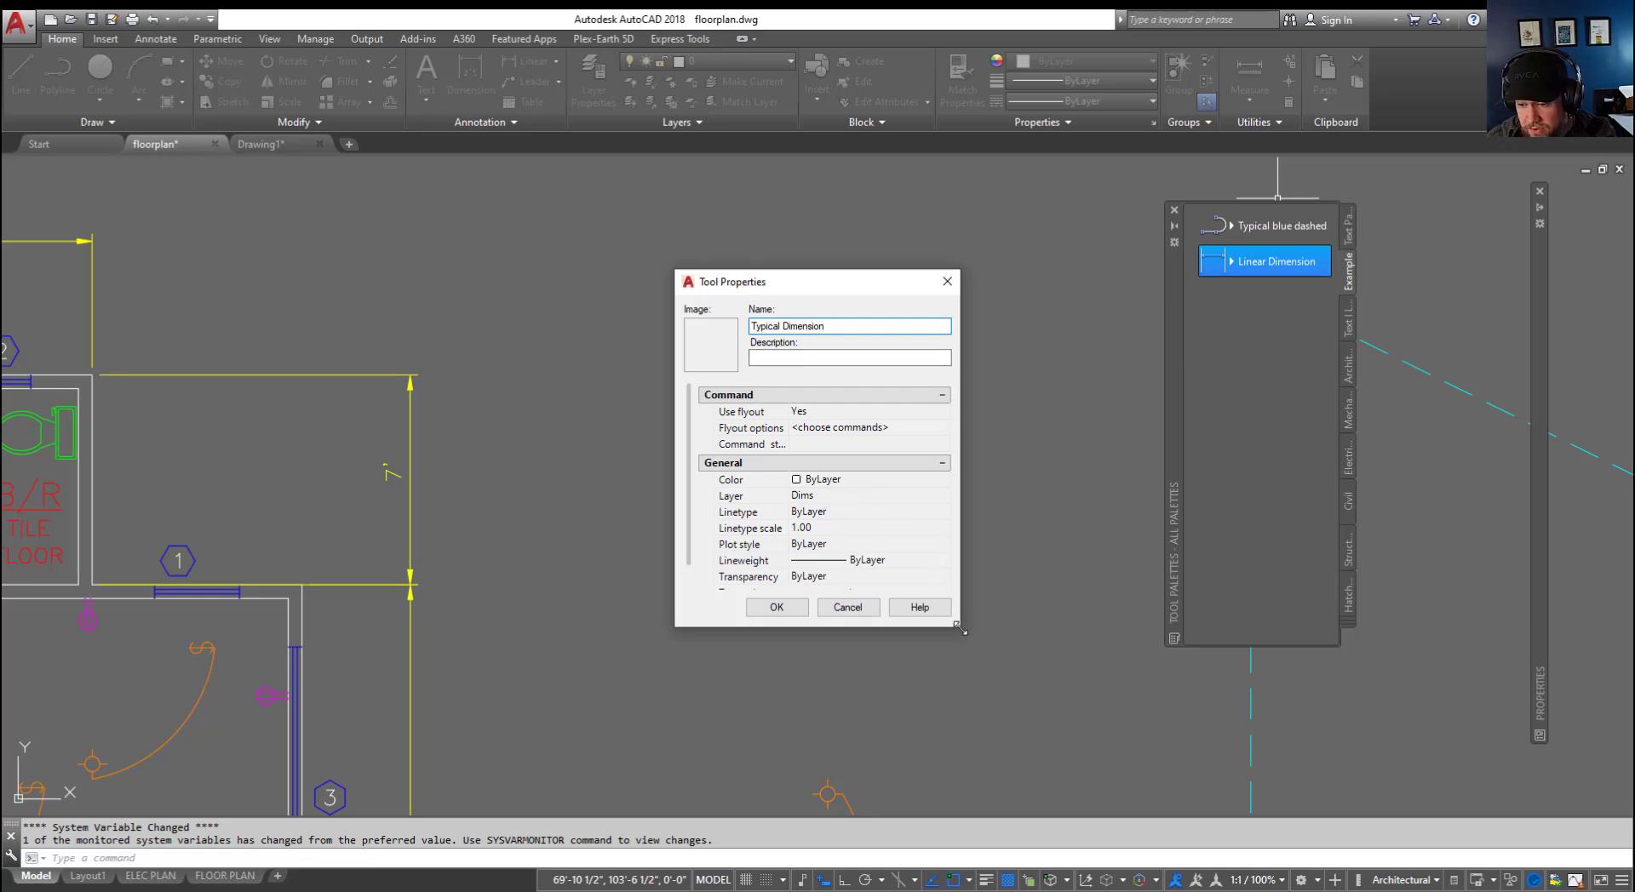
pyautogui.moveTo(959, 629); pyautogui.dragTo(1016, 734)
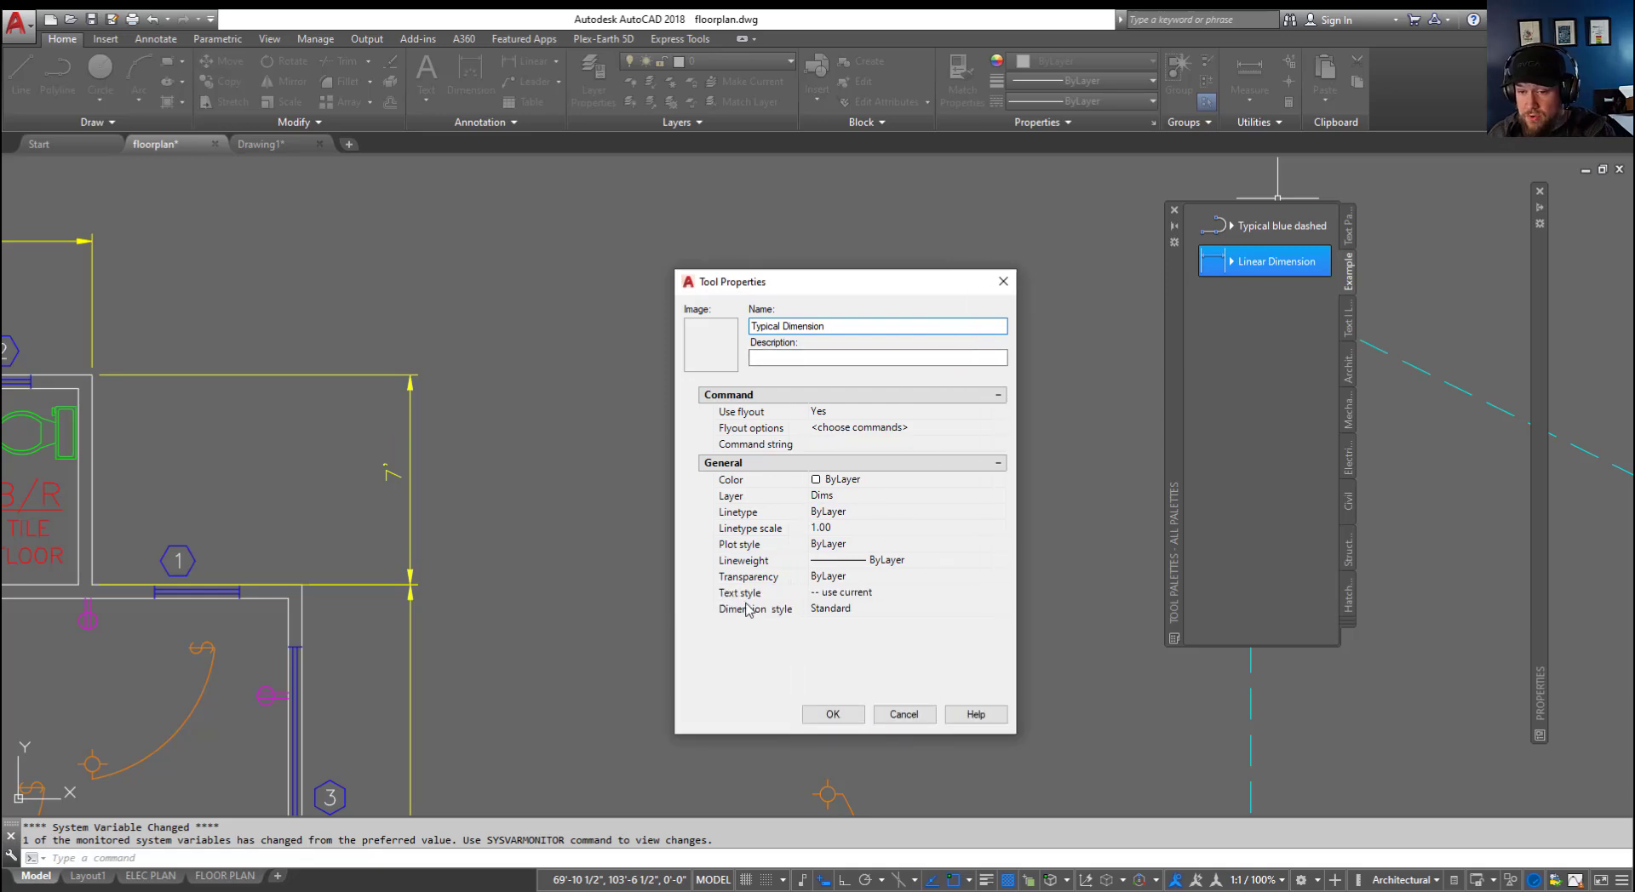
pyautogui.click(833, 717)
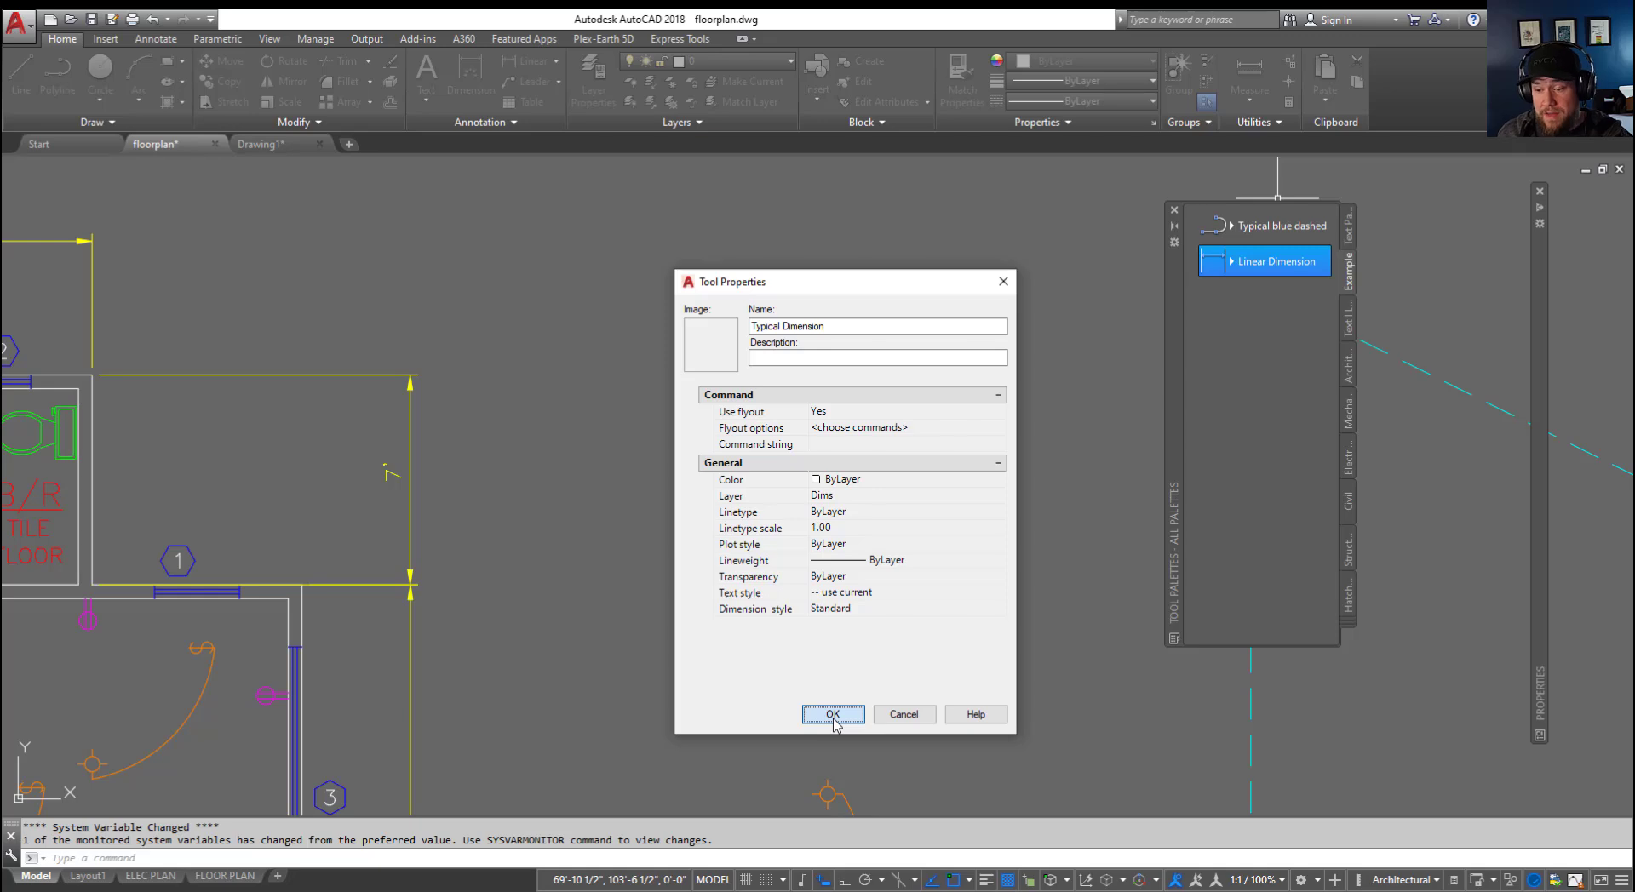
pyautogui.click(834, 717)
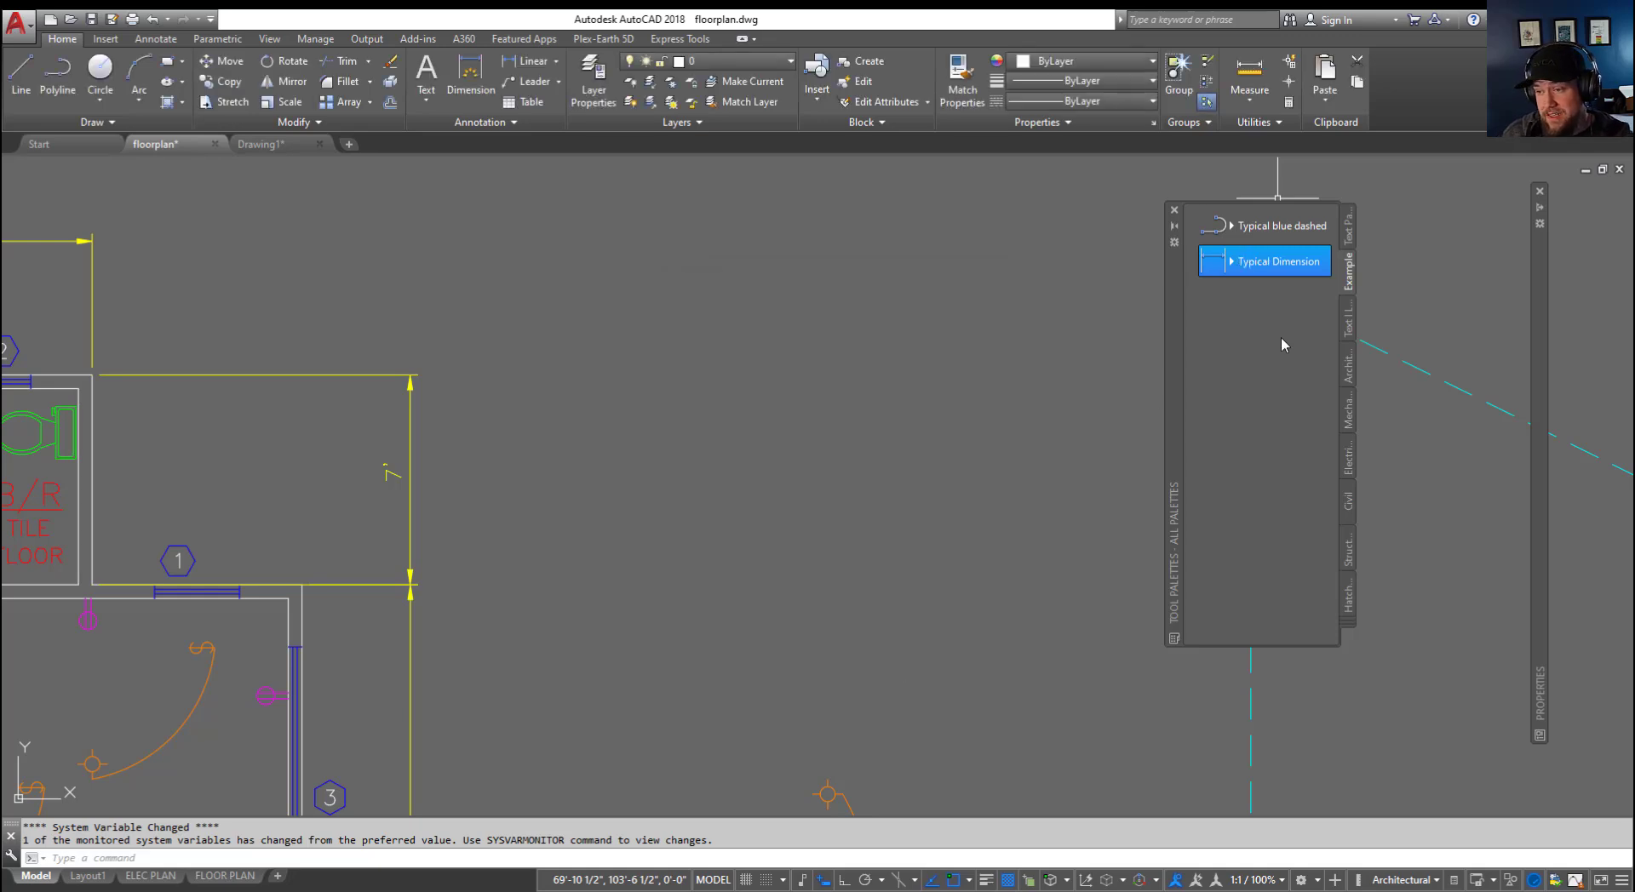
# Step: Place a horizontal dimension about 10'-10" long in the open space east of the B/R room with the Typical Dimension tool
pyautogui.click(1269, 271)
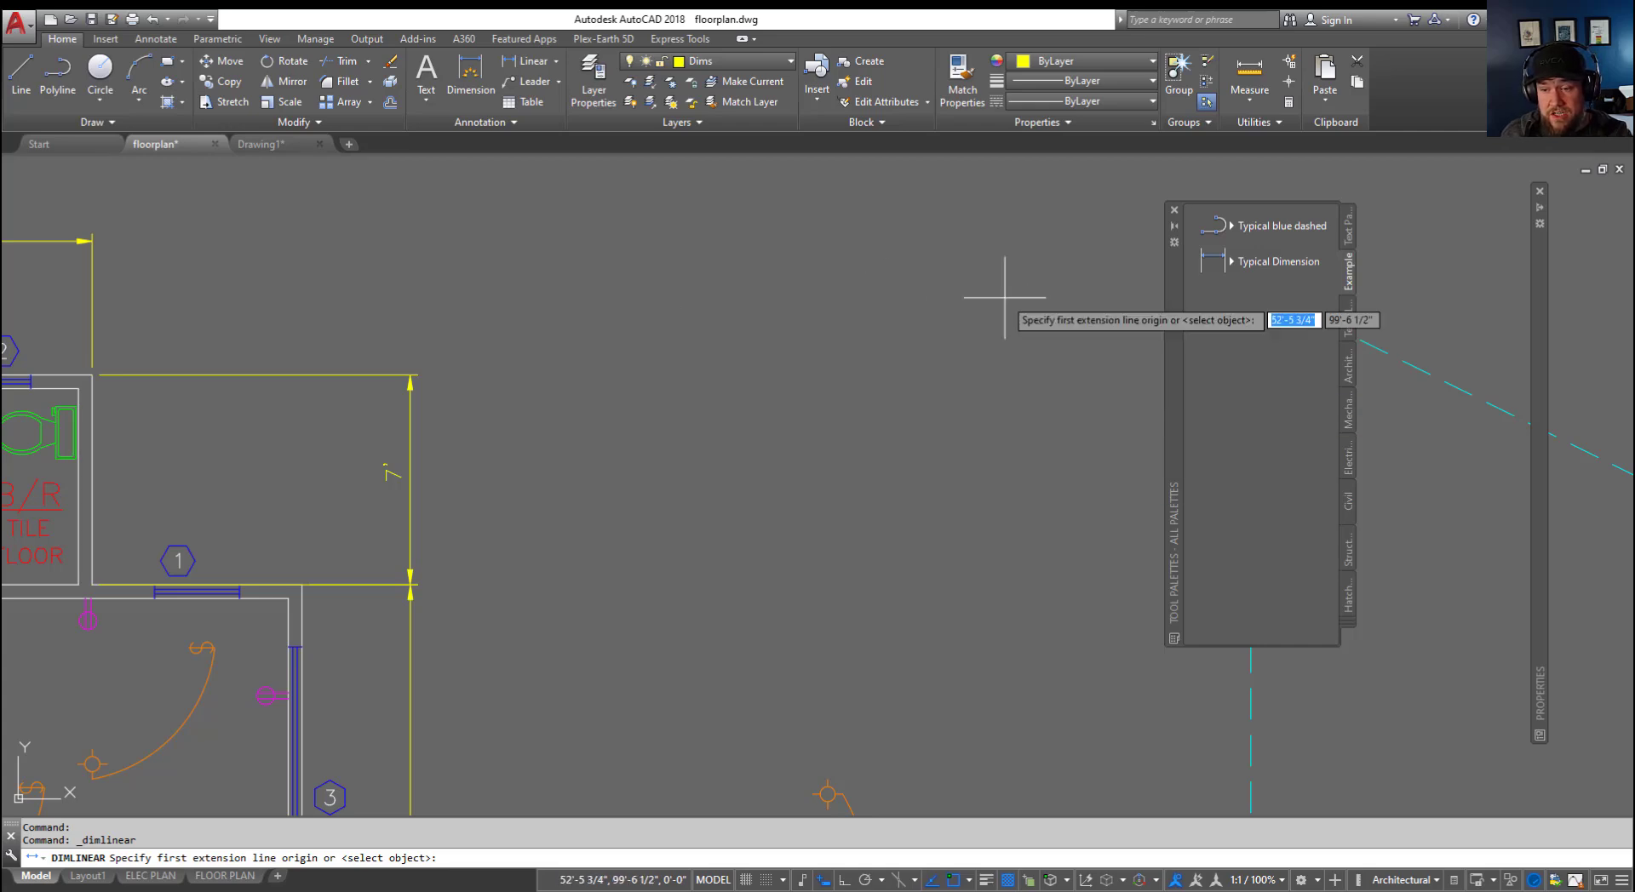
pyautogui.click(694, 365)
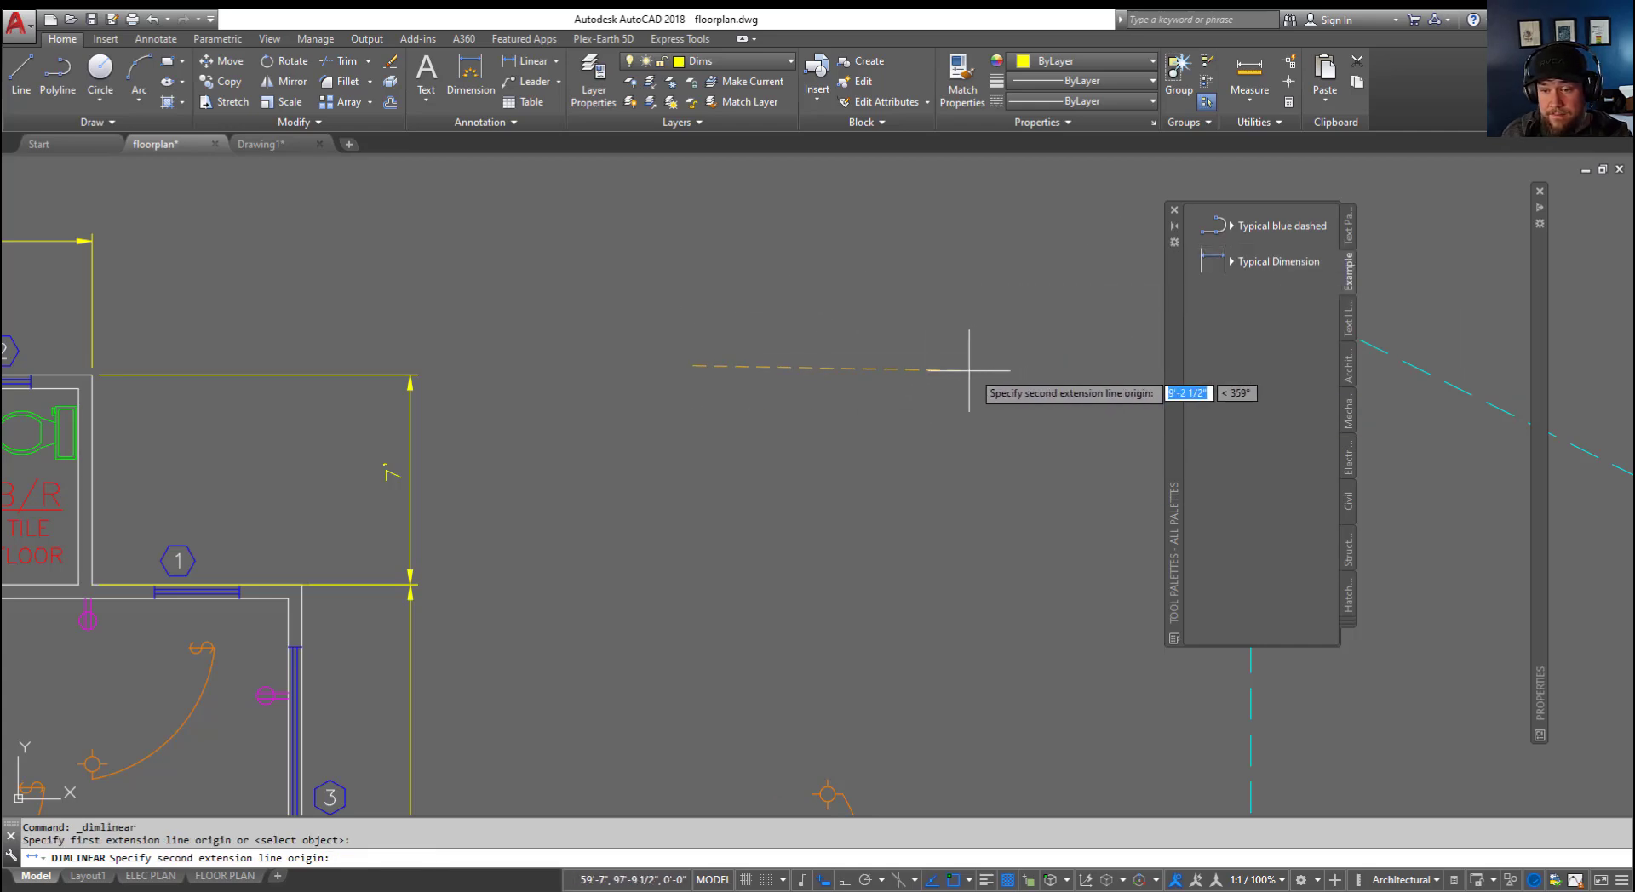
pyautogui.click(1016, 317)
pyautogui.click(839, 267)
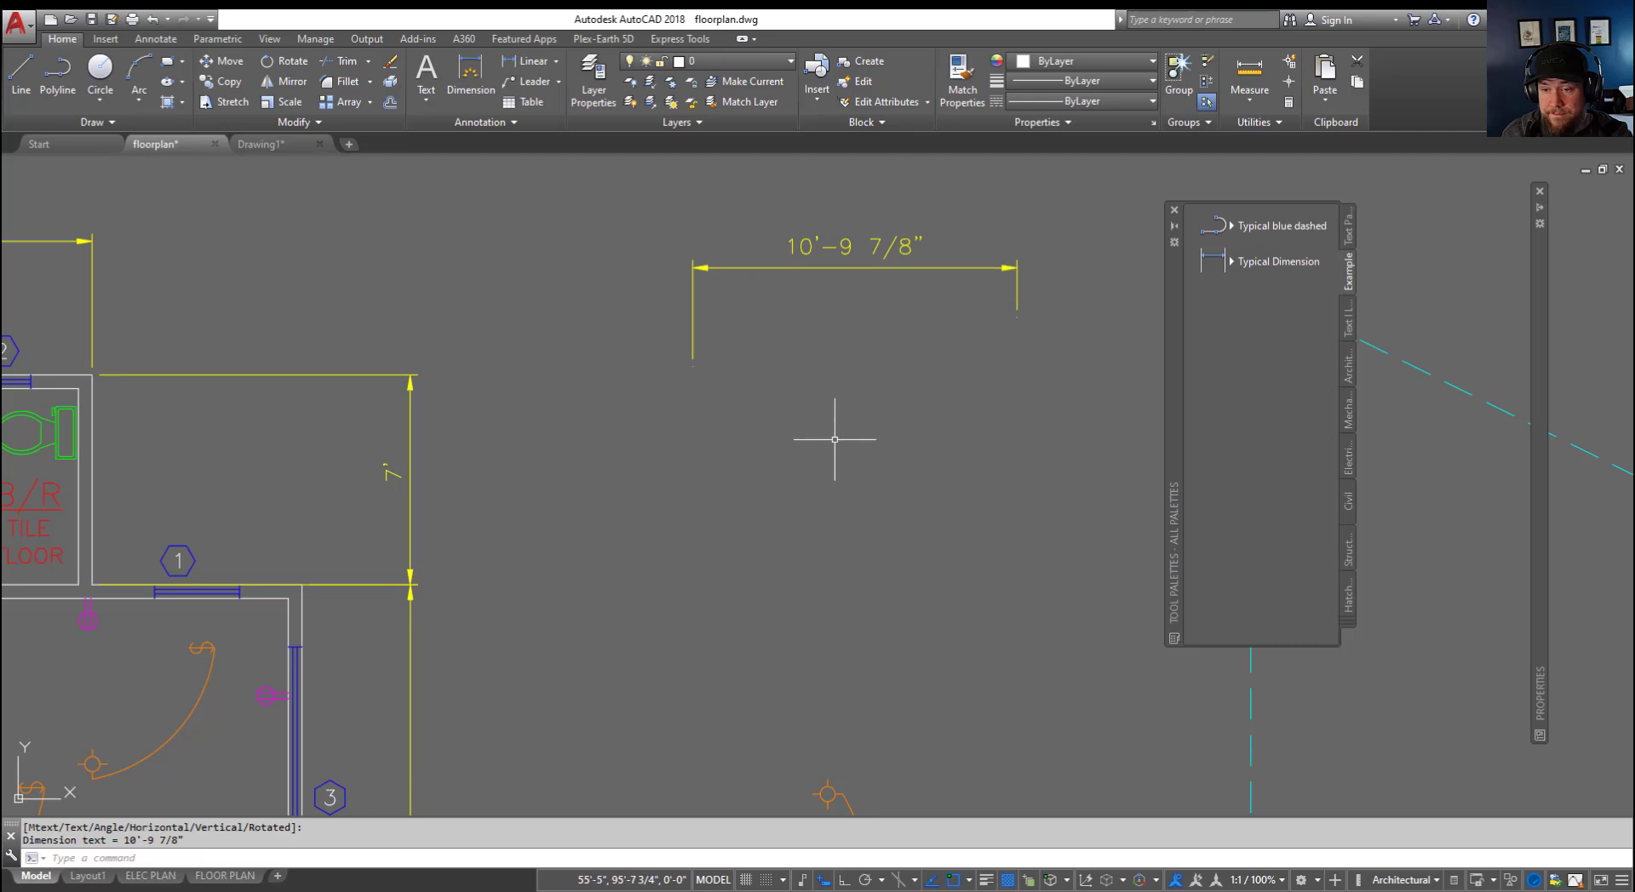
# Step: Place a second horizontal dimension about 8'-11" long below the first one with the Typical Dimension tool
pyautogui.click(1282, 262)
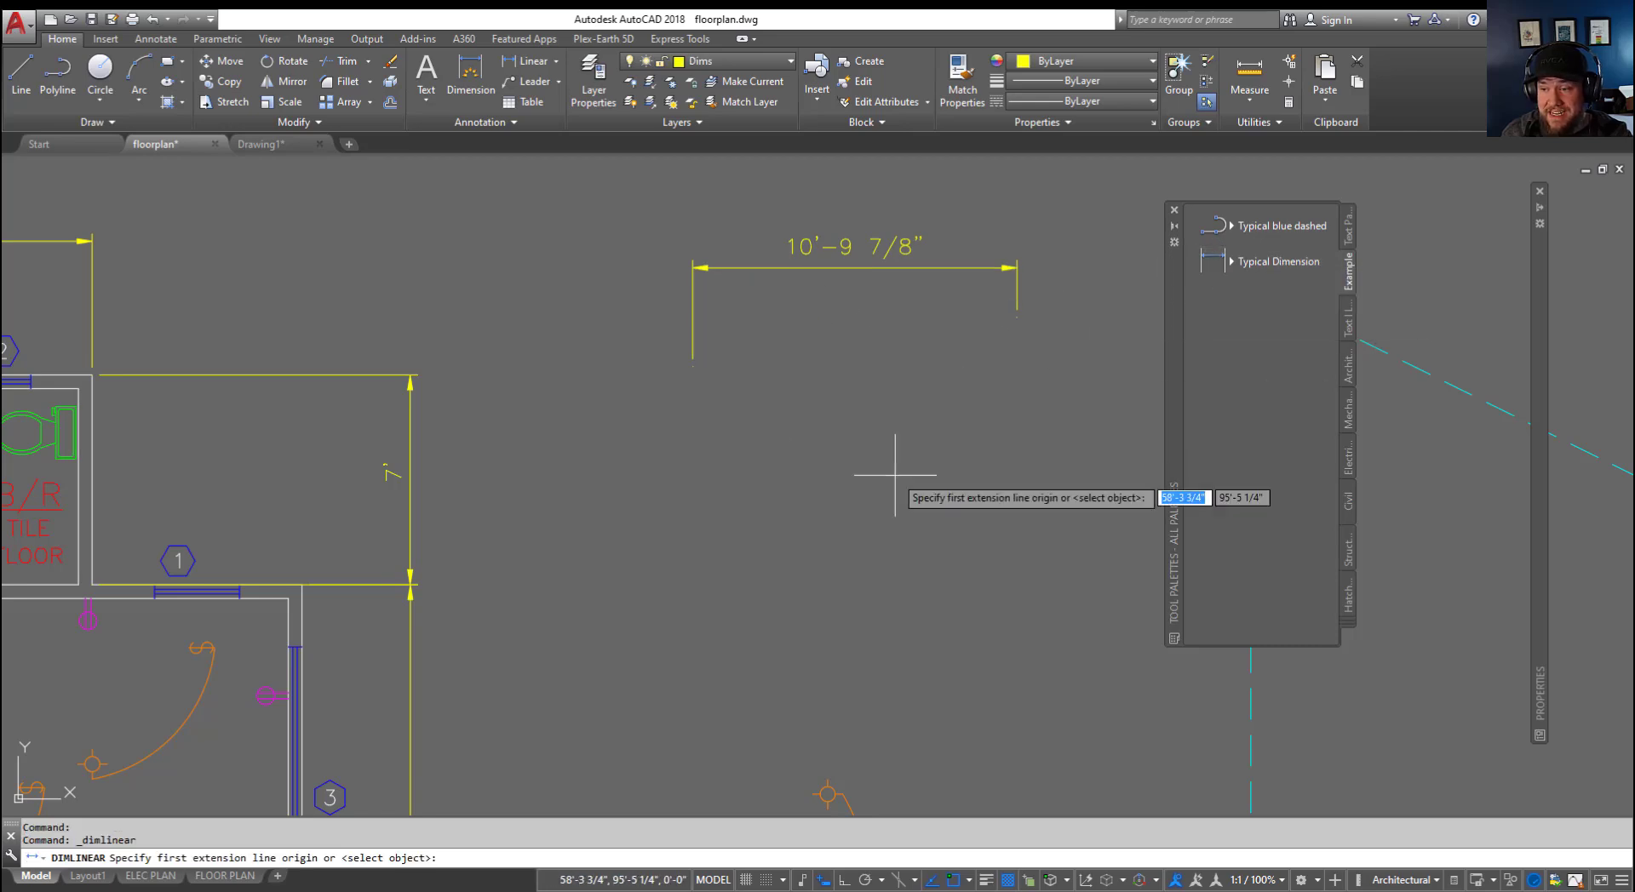
pyautogui.click(693, 534)
pyautogui.click(961, 538)
pyautogui.click(868, 465)
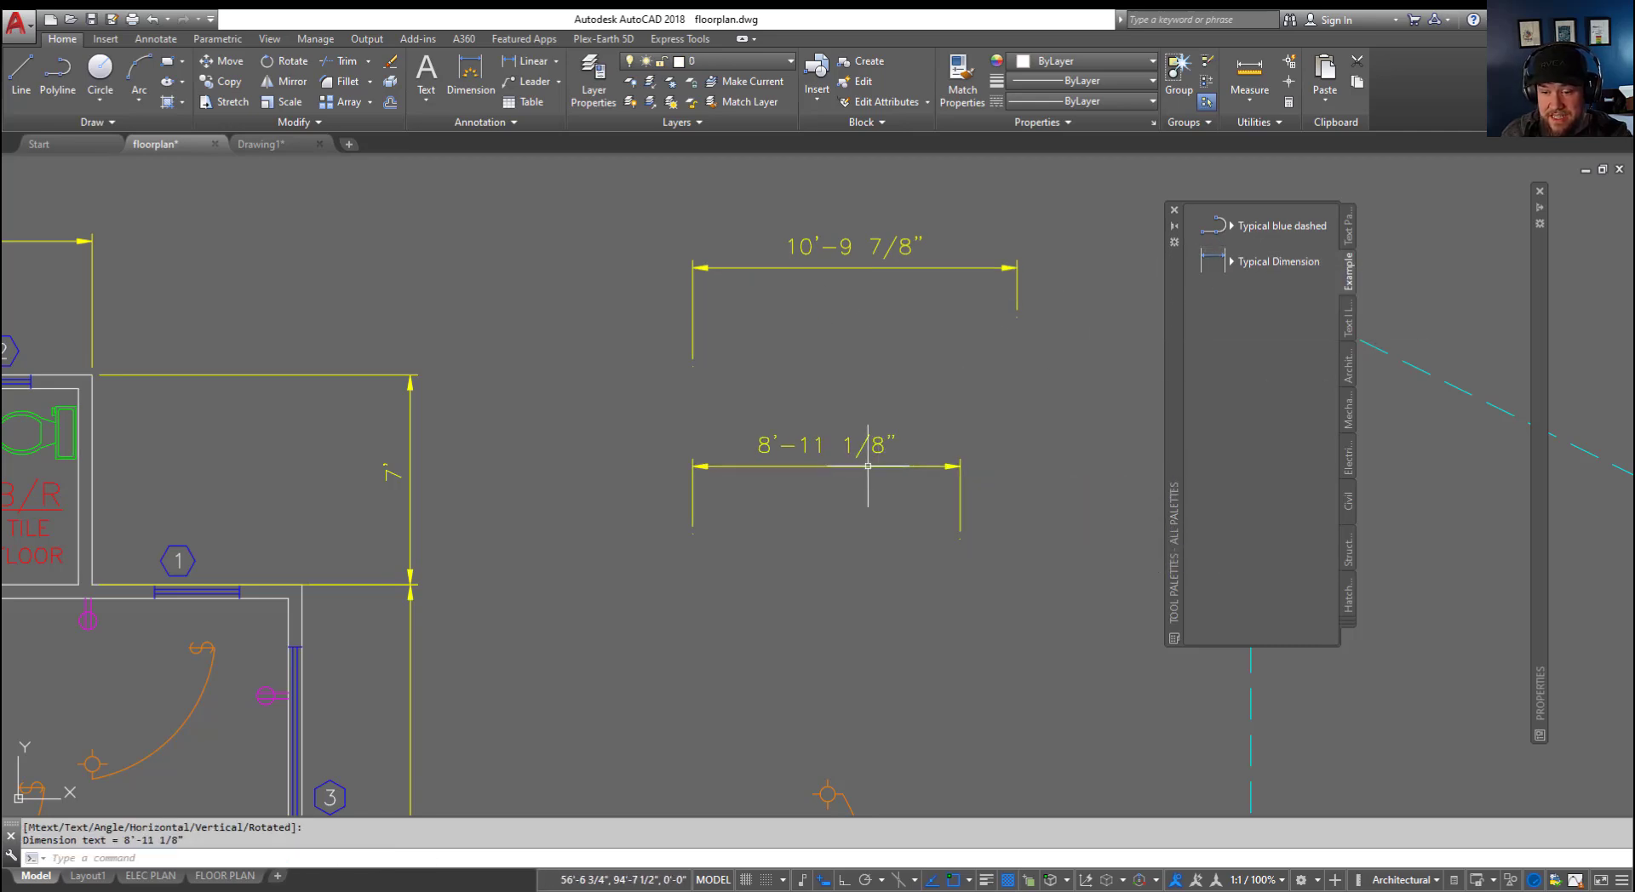
pyautogui.press('Escape')
pyautogui.press('Escape')
# Step: Move the Tool Palettes window farther from the floor plan, closer to the collapsed Properties palette
pyautogui.scroll(-2, 500, 402)
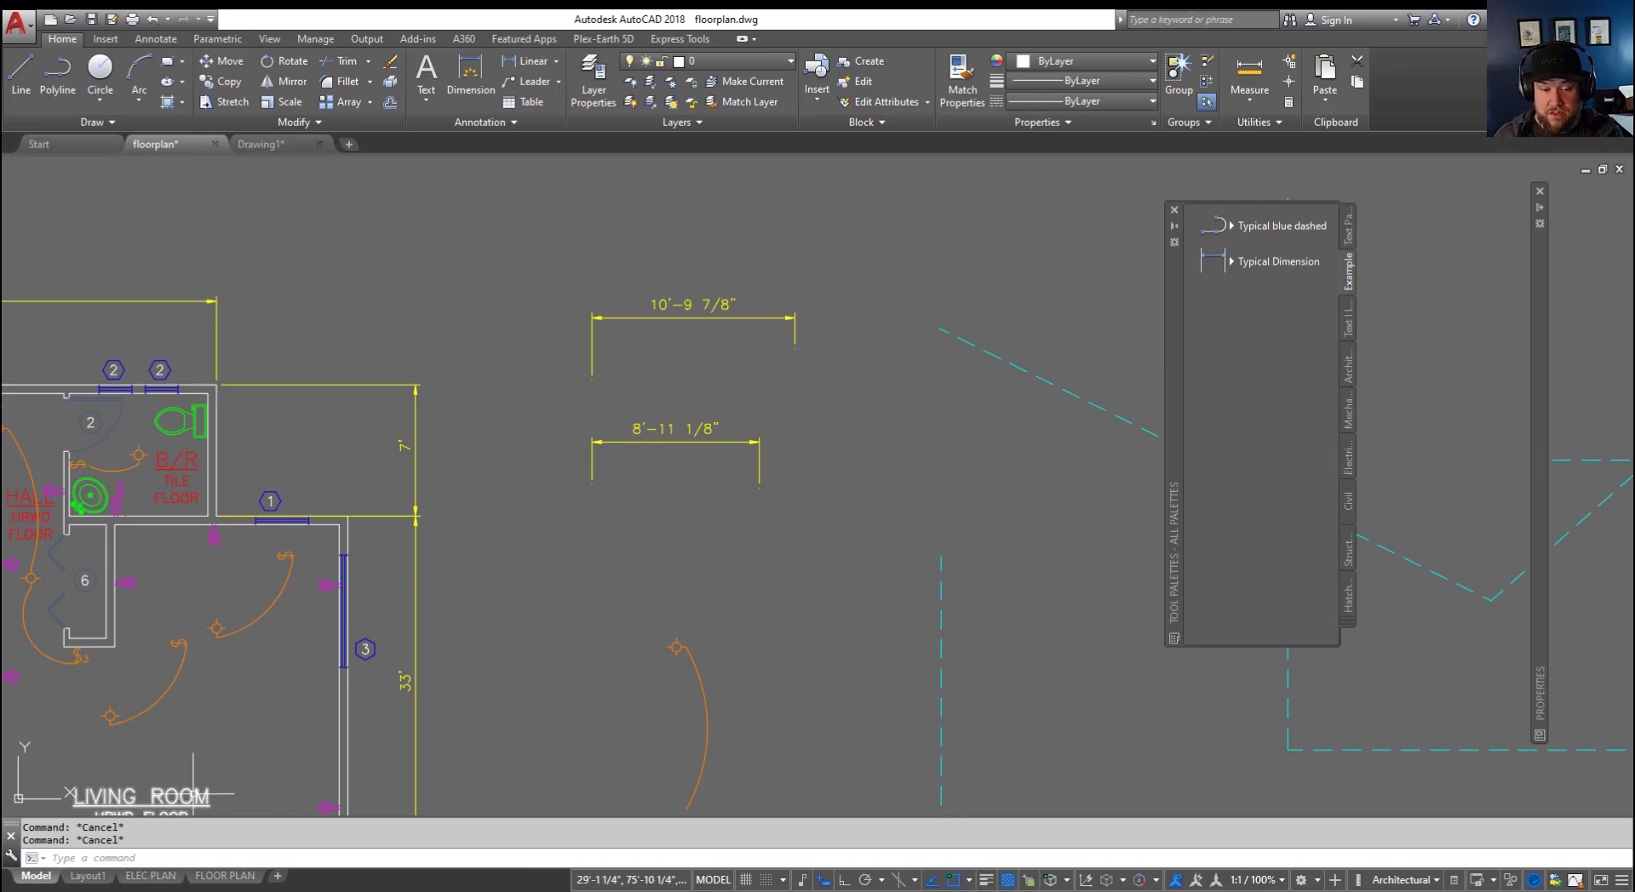
pyautogui.moveTo(432, 528); pyautogui.dragTo(766, 511, button='middle')
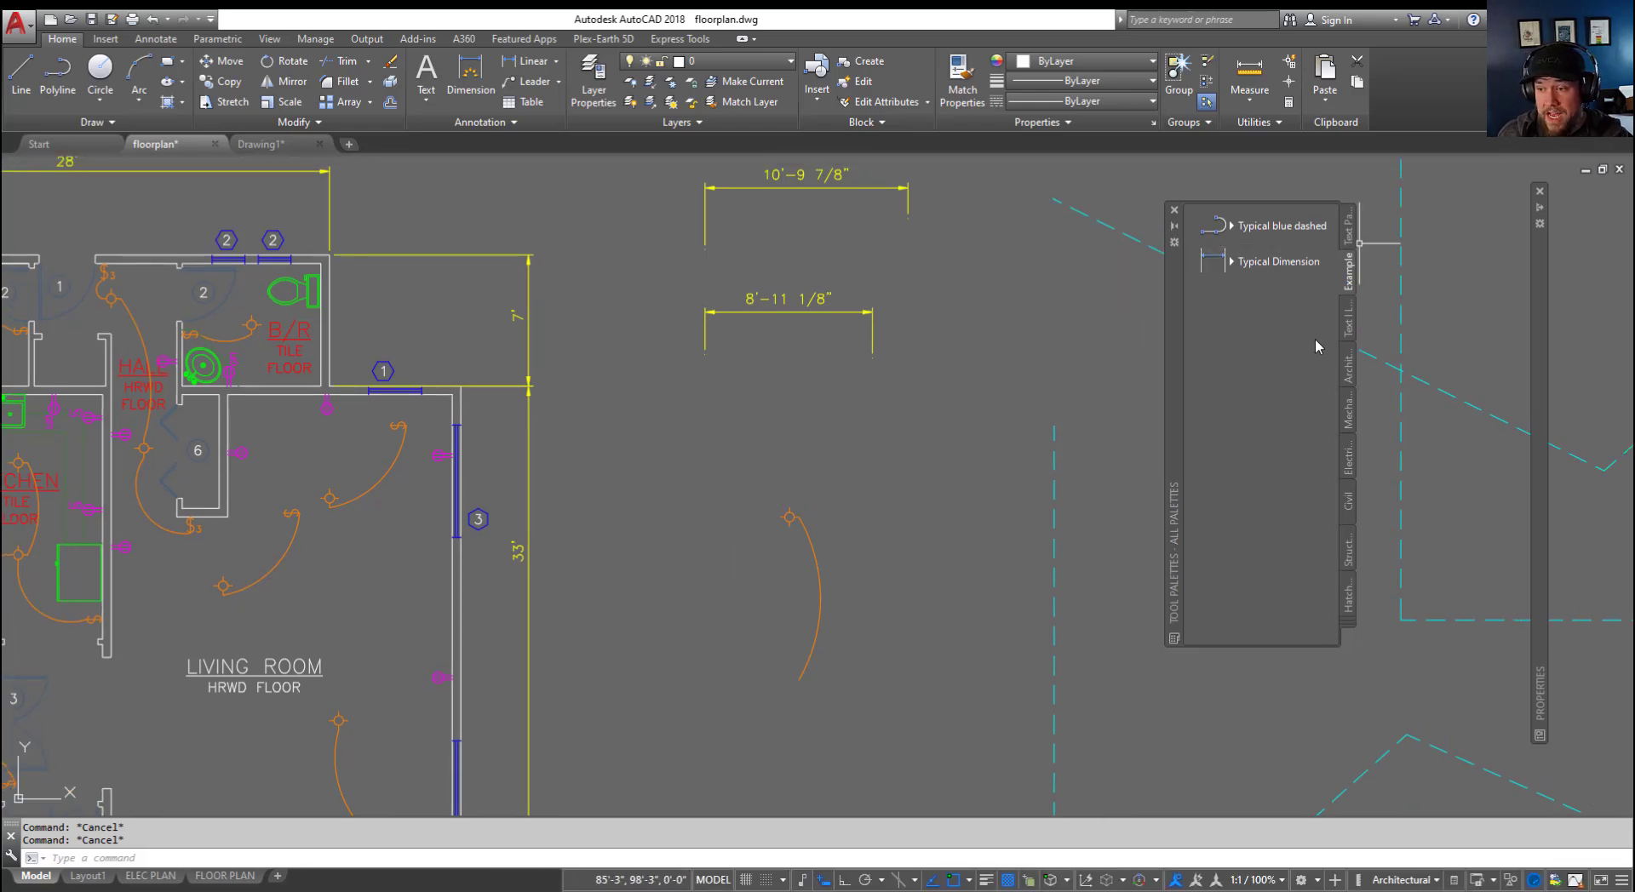
pyautogui.moveTo(1175, 383)
pyautogui.mouseDown()
pyautogui.moveTo(1159, 426)
pyautogui.moveTo(538, 400)
pyautogui.moveTo(1408, 379)
pyautogui.moveTo(1269, 344)
pyautogui.mouseUp()
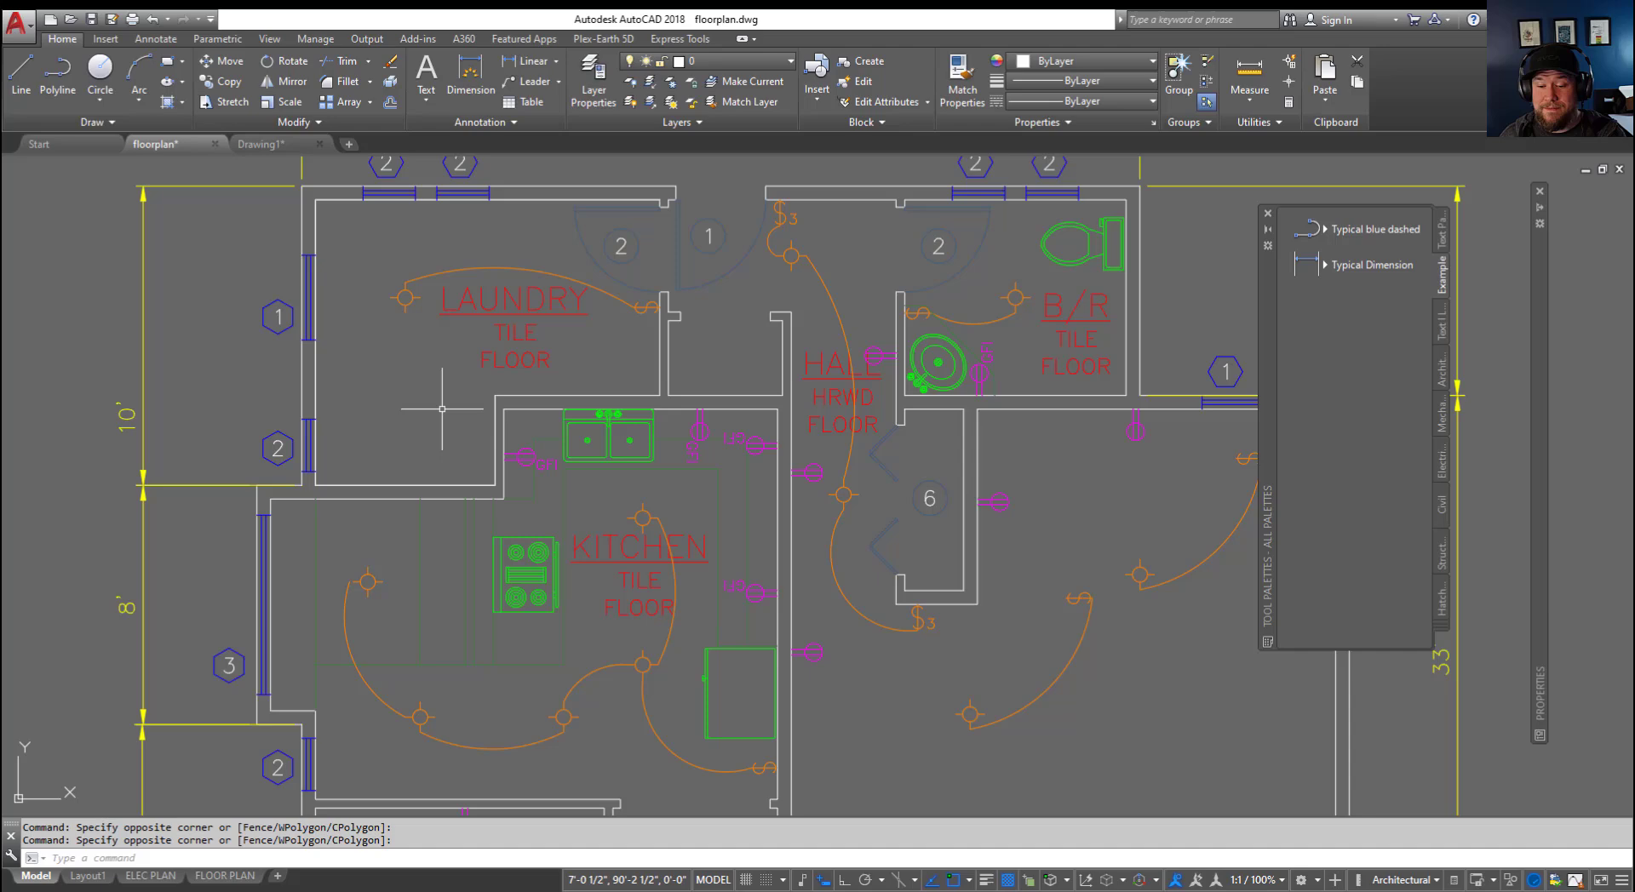
# Step: Turn on selection cycling and bring up the list of overlapping objects at the laundry room's west wall
pyautogui.scroll(2, 456, 549)
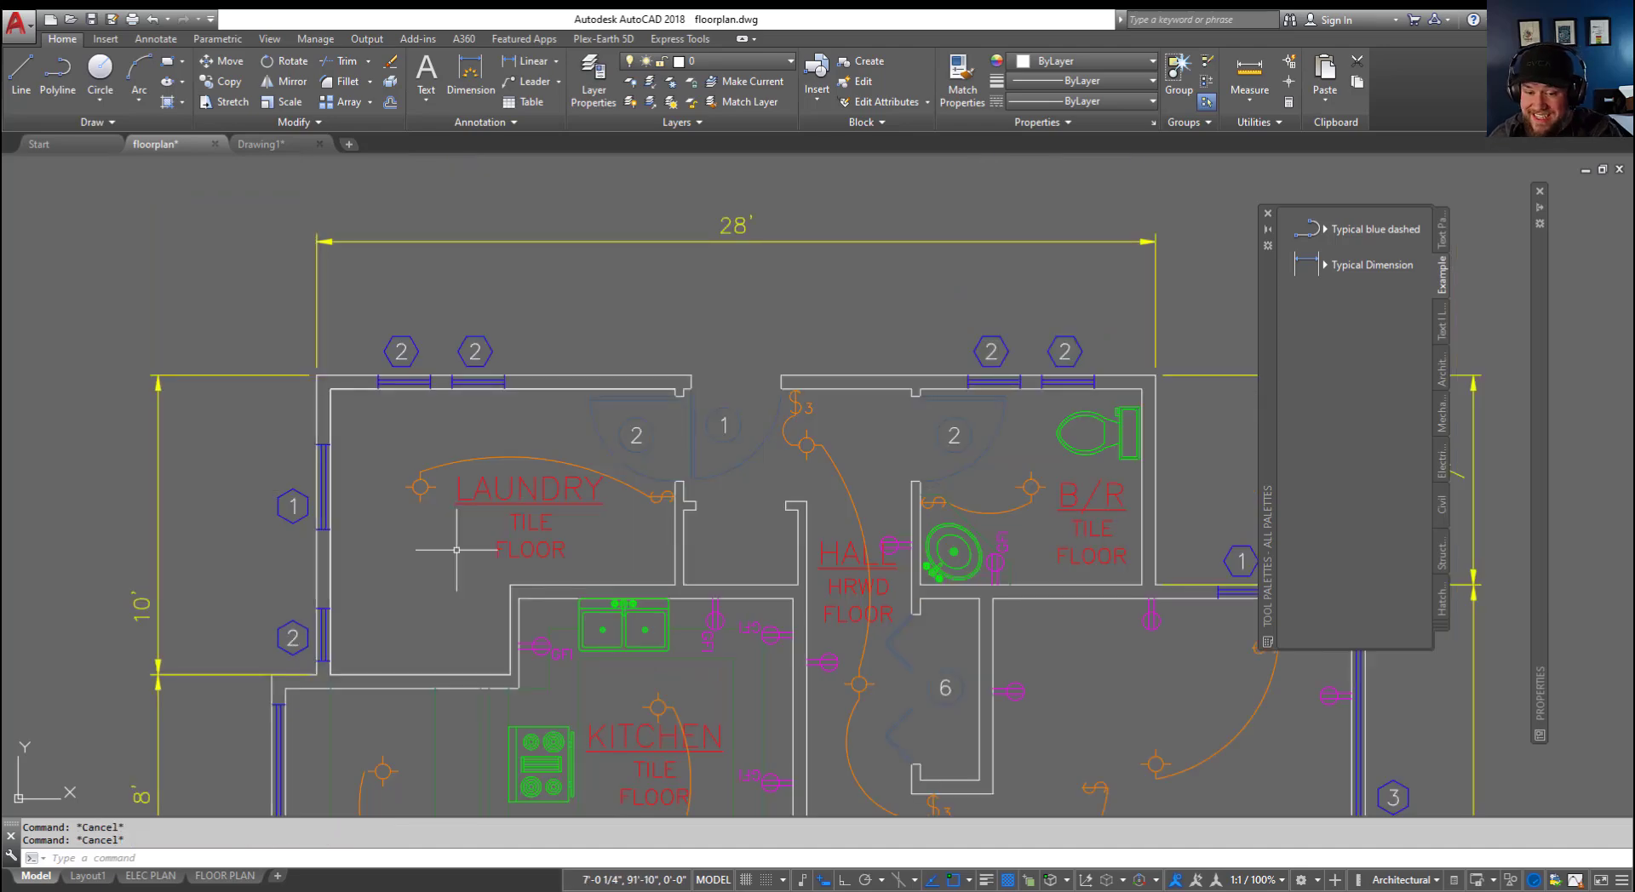
pyautogui.moveTo(436, 560); pyautogui.dragTo(479, 516, button='middle')
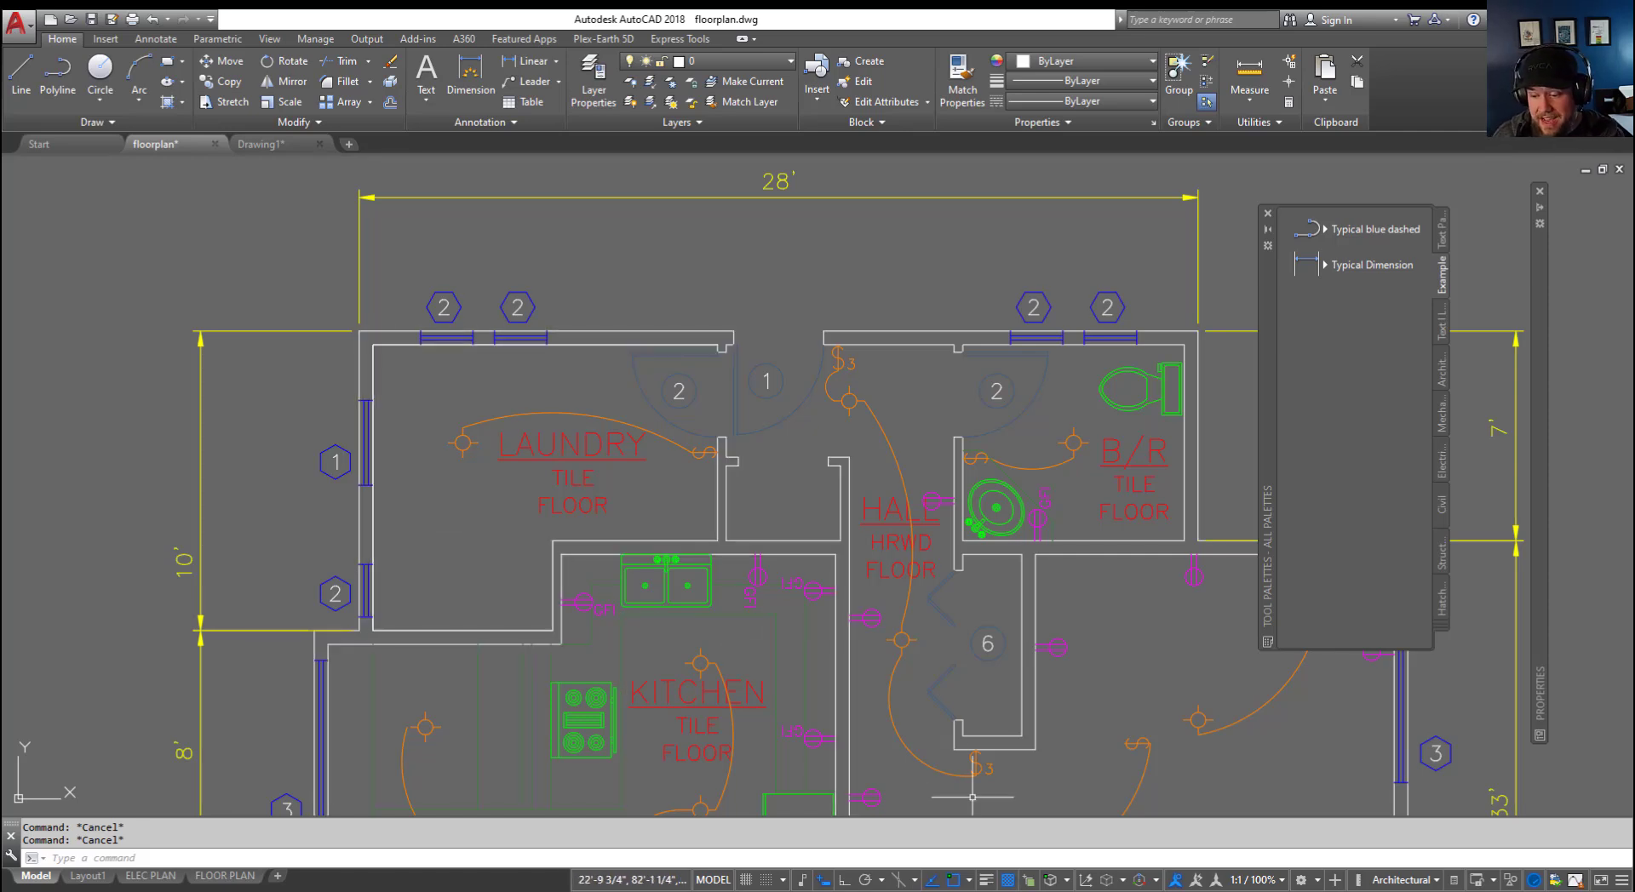
pyautogui.click(1029, 881)
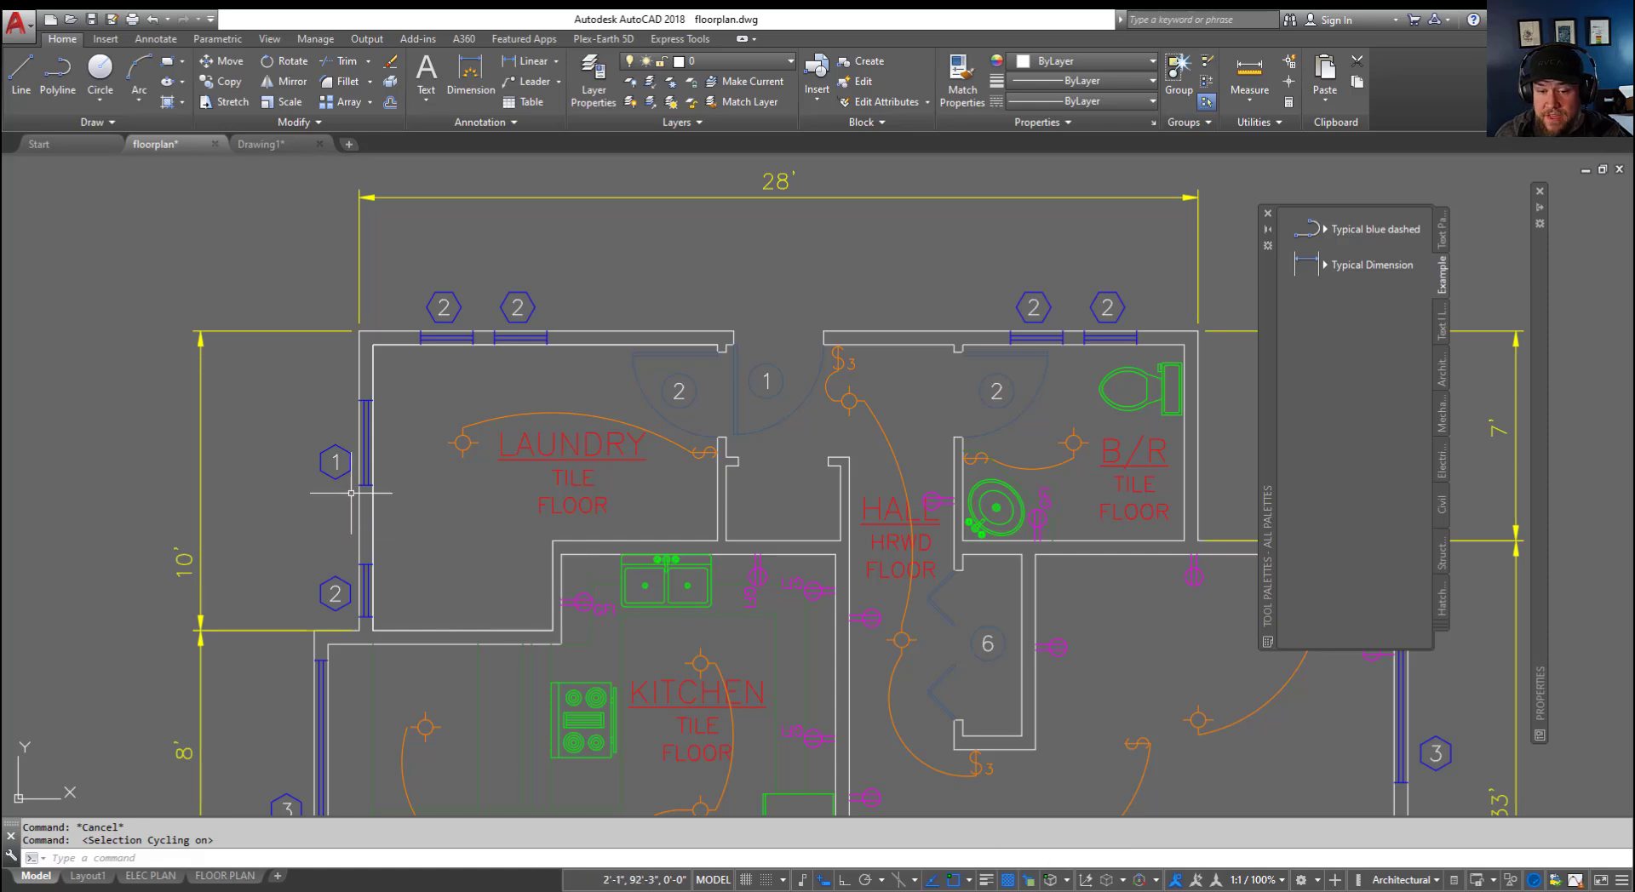
pyautogui.press('Escape')
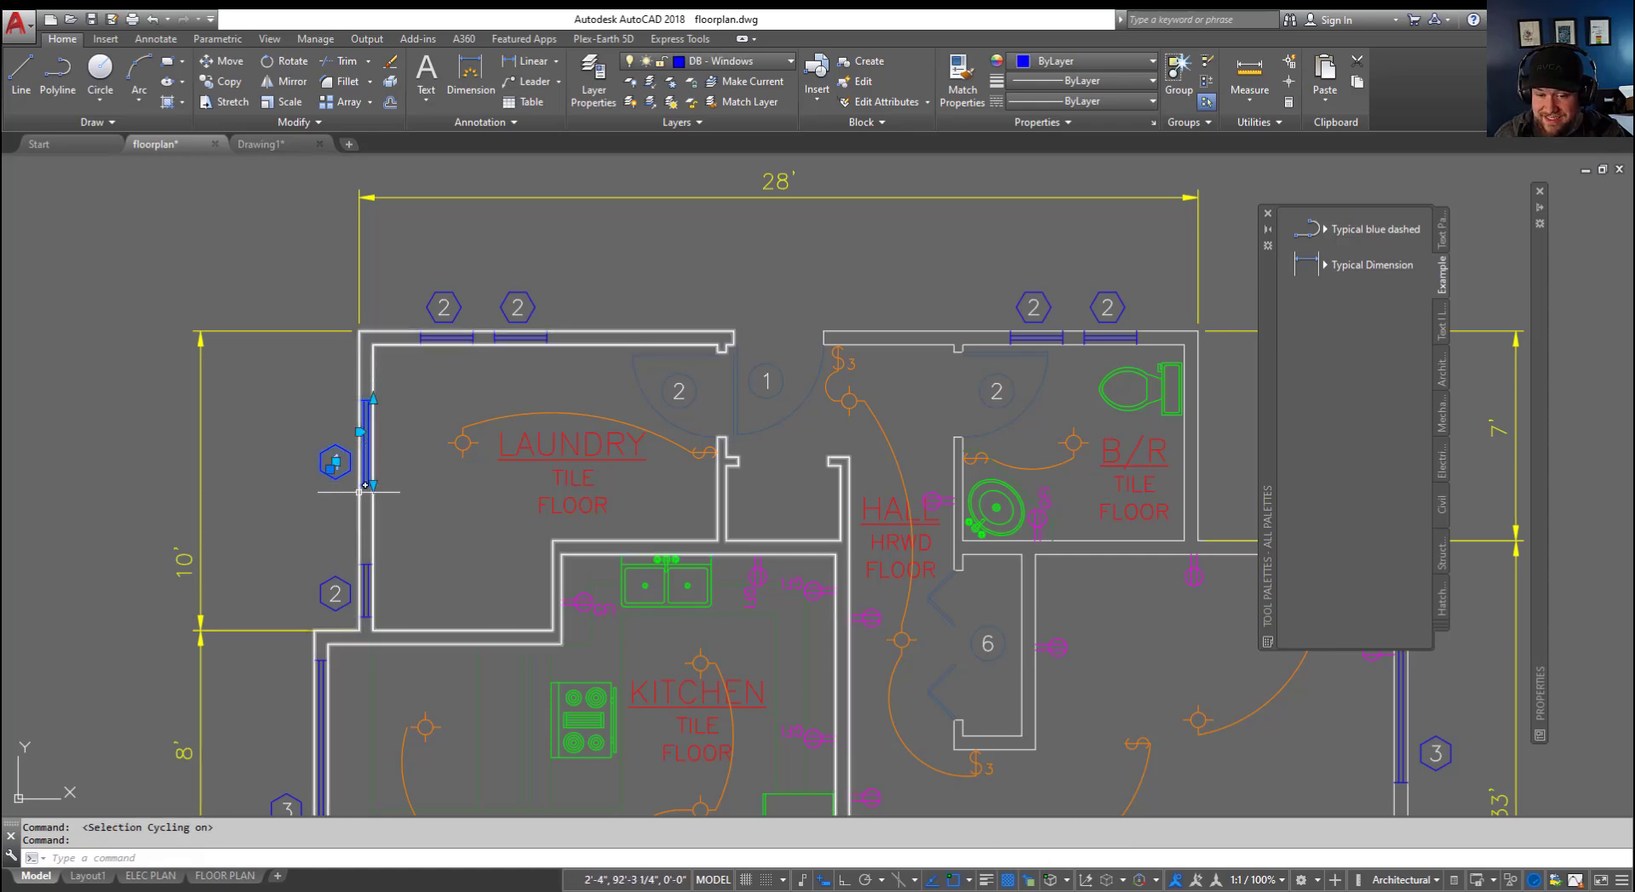
pyautogui.click(375, 510)
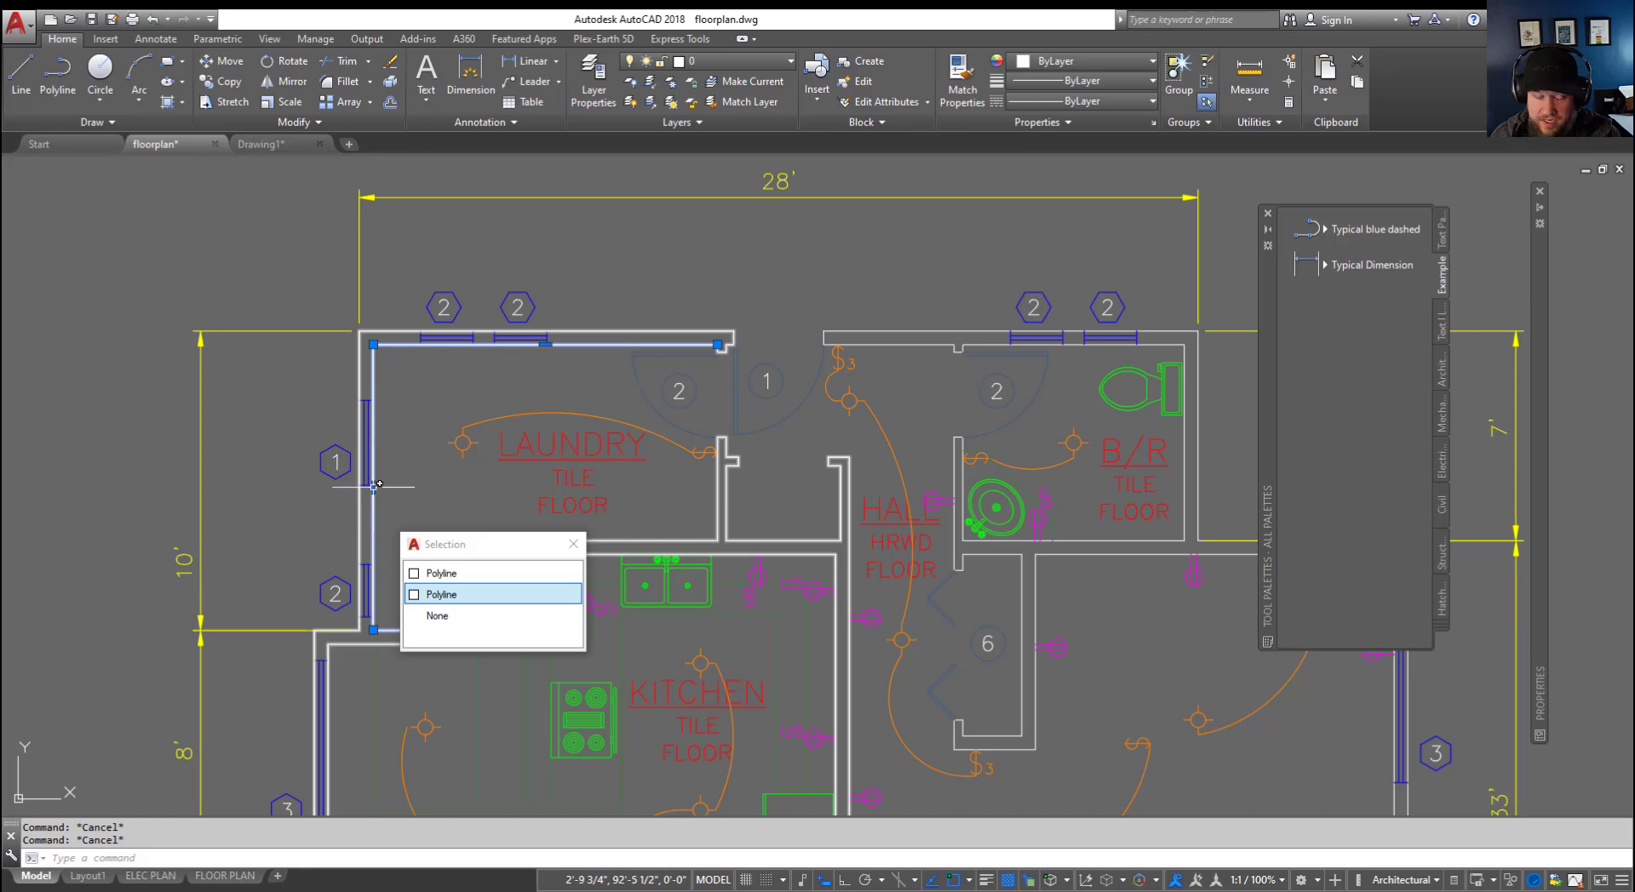
pyautogui.press('Escape')
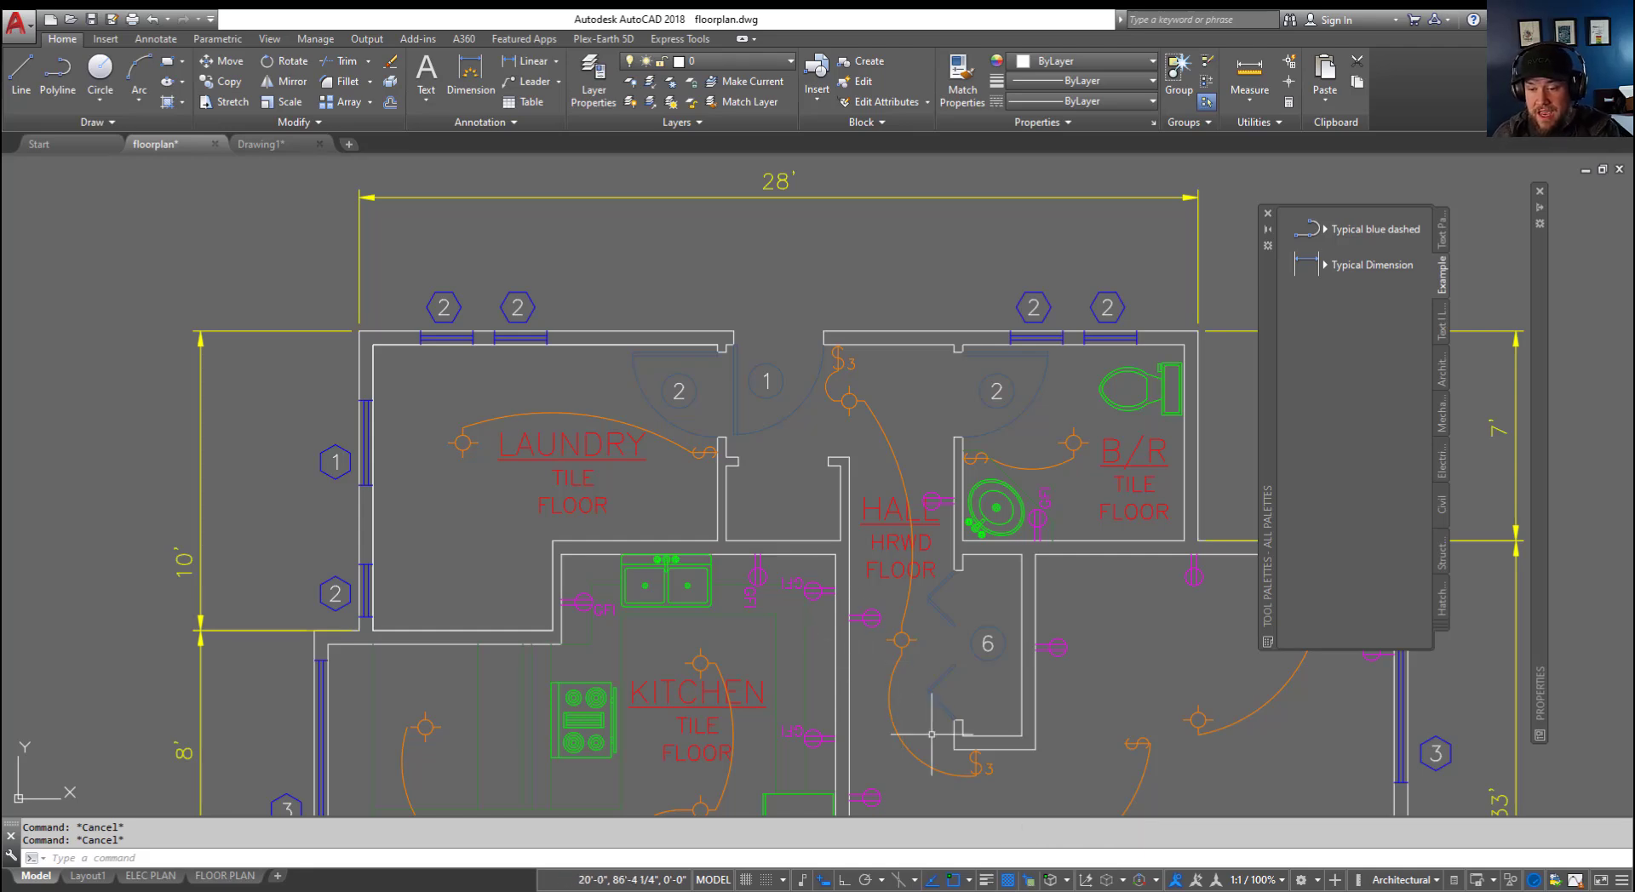
# Step: Turn off selection cycling and select the grouped wall polylines through the laundry's south wall, clearing the selection again
pyautogui.click(985, 879)
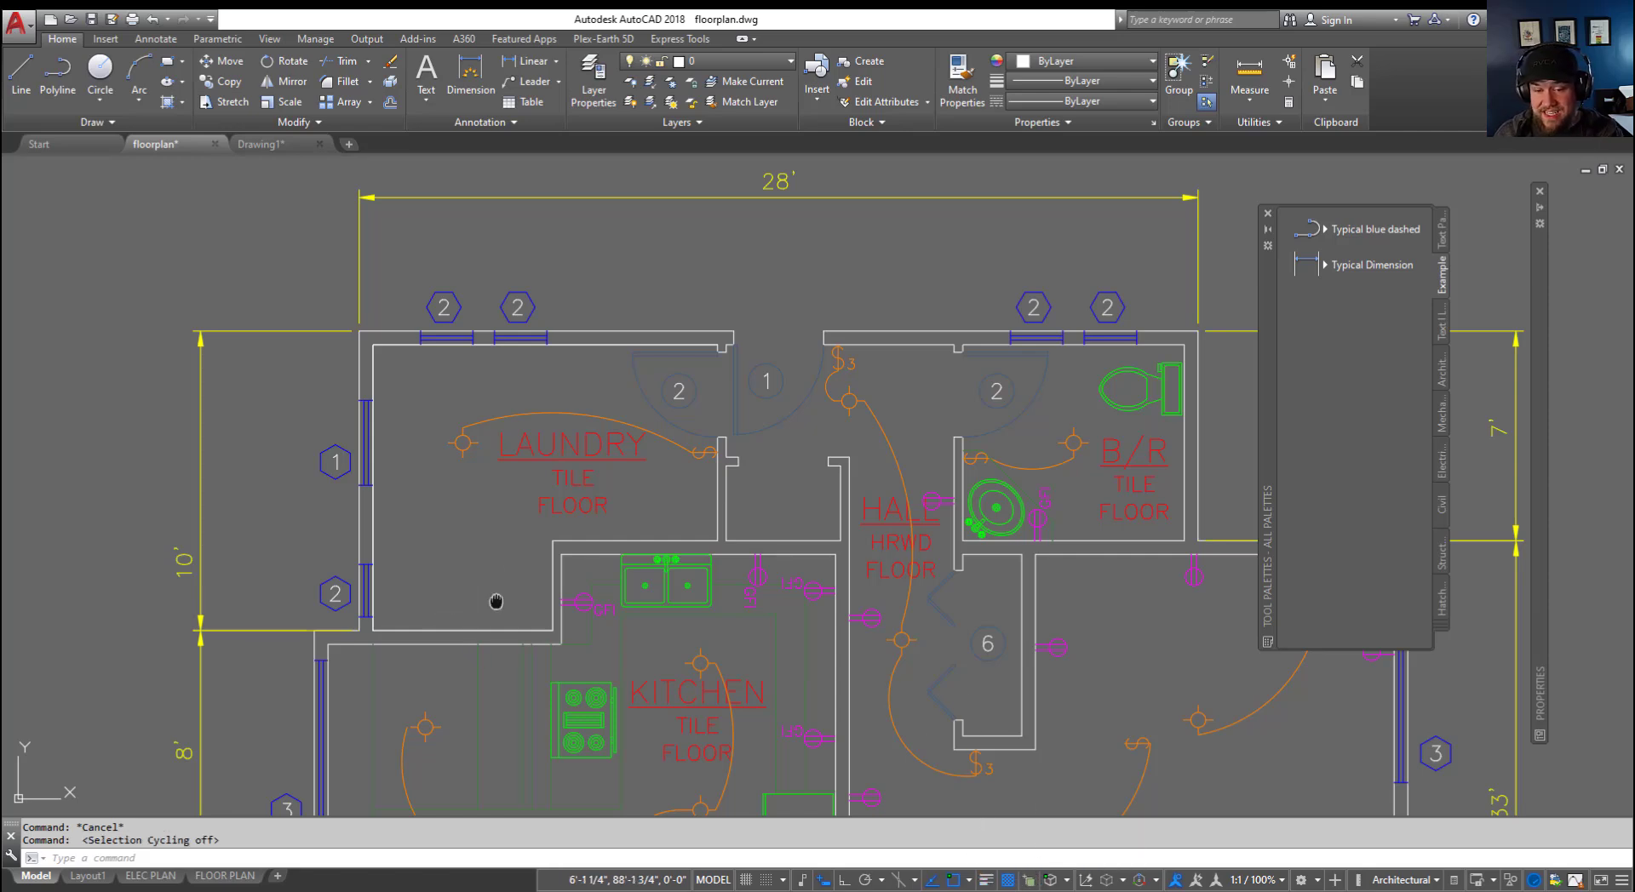
pyautogui.moveTo(496, 602); pyautogui.dragTo(566, 545, button='middle')
pyautogui.click(552, 569)
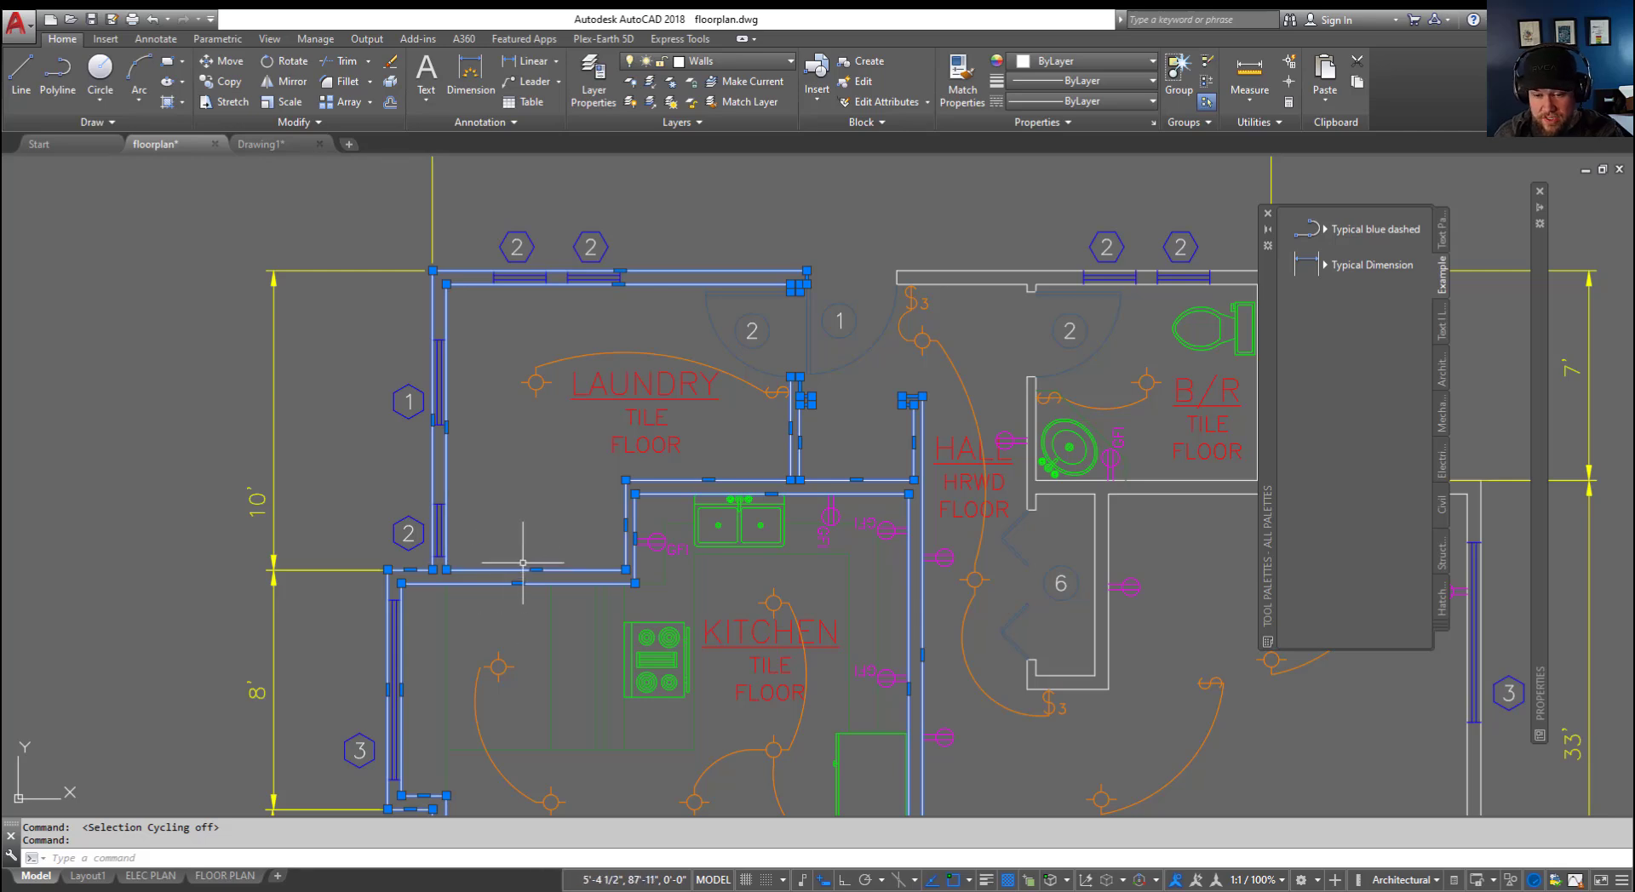
pyautogui.press('Escape')
pyautogui.press('Escape')
# Step: Select only the laundry room's inner wall polyline, inspect its extent around the room, and clear the selection
pyautogui.scroll(3, 521, 566)
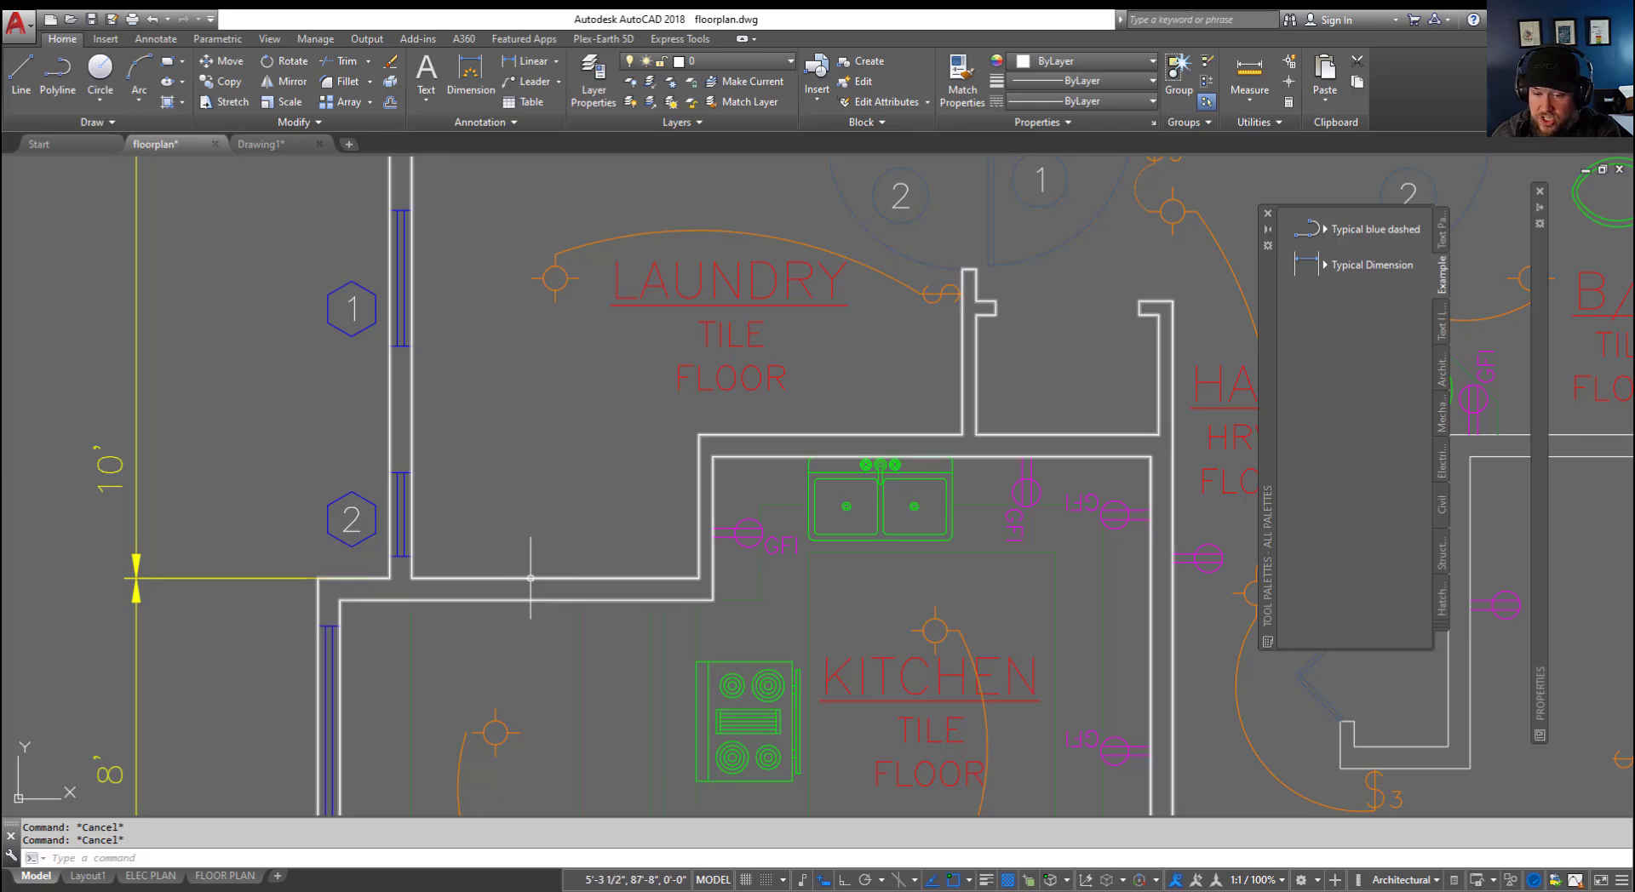
pyautogui.moveTo(532, 578)
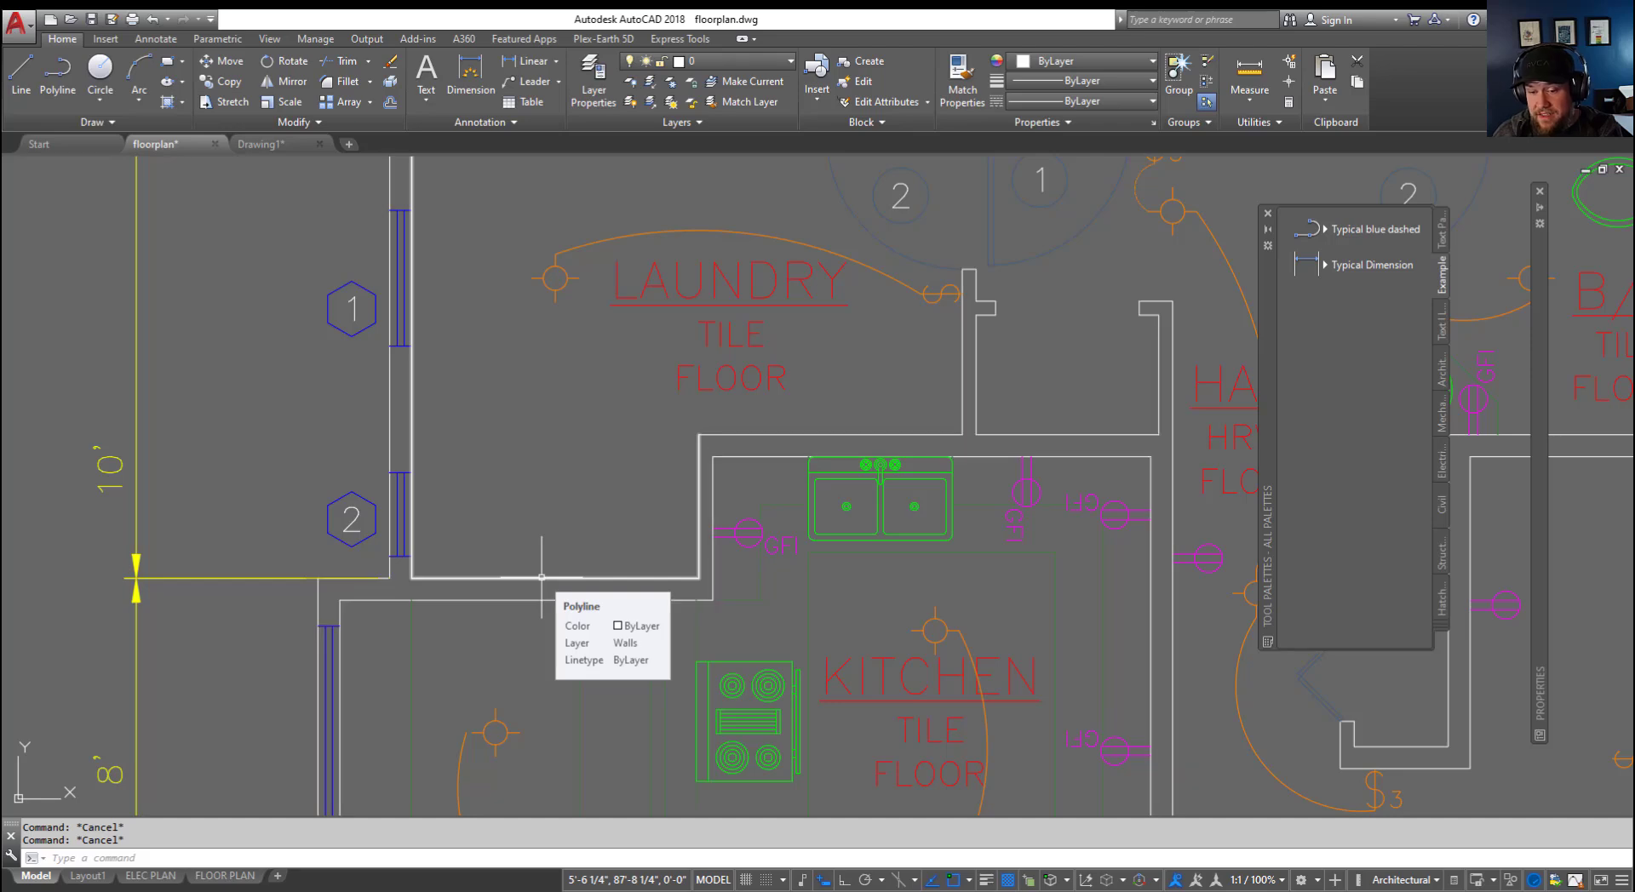
pyautogui.click(541, 576)
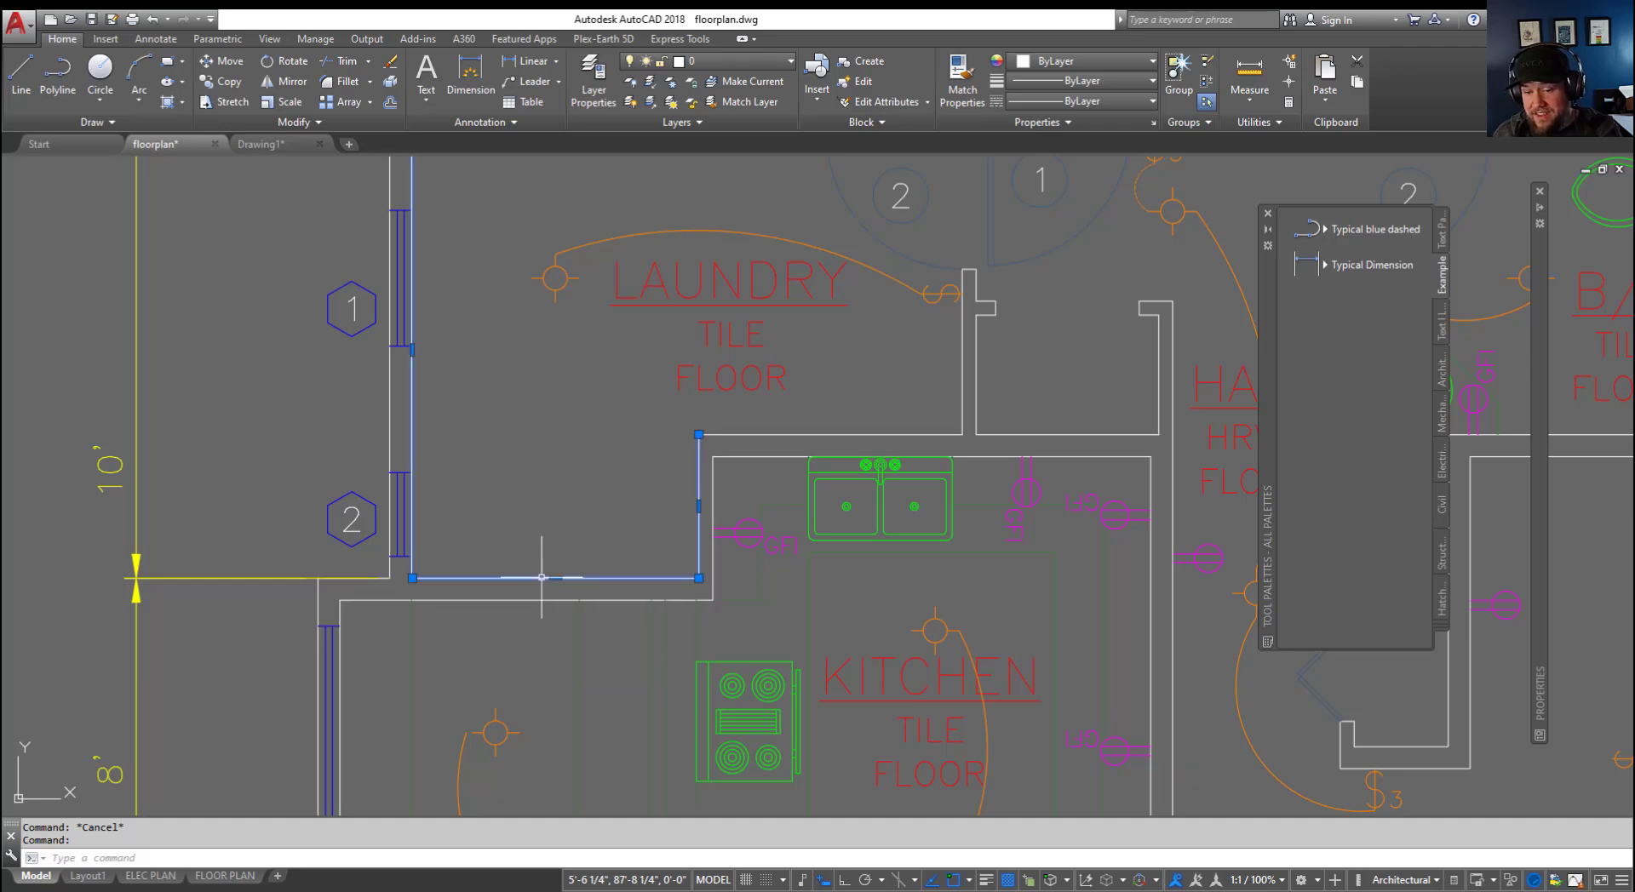
pyautogui.moveTo(577, 393); pyautogui.dragTo(580, 523, button='middle')
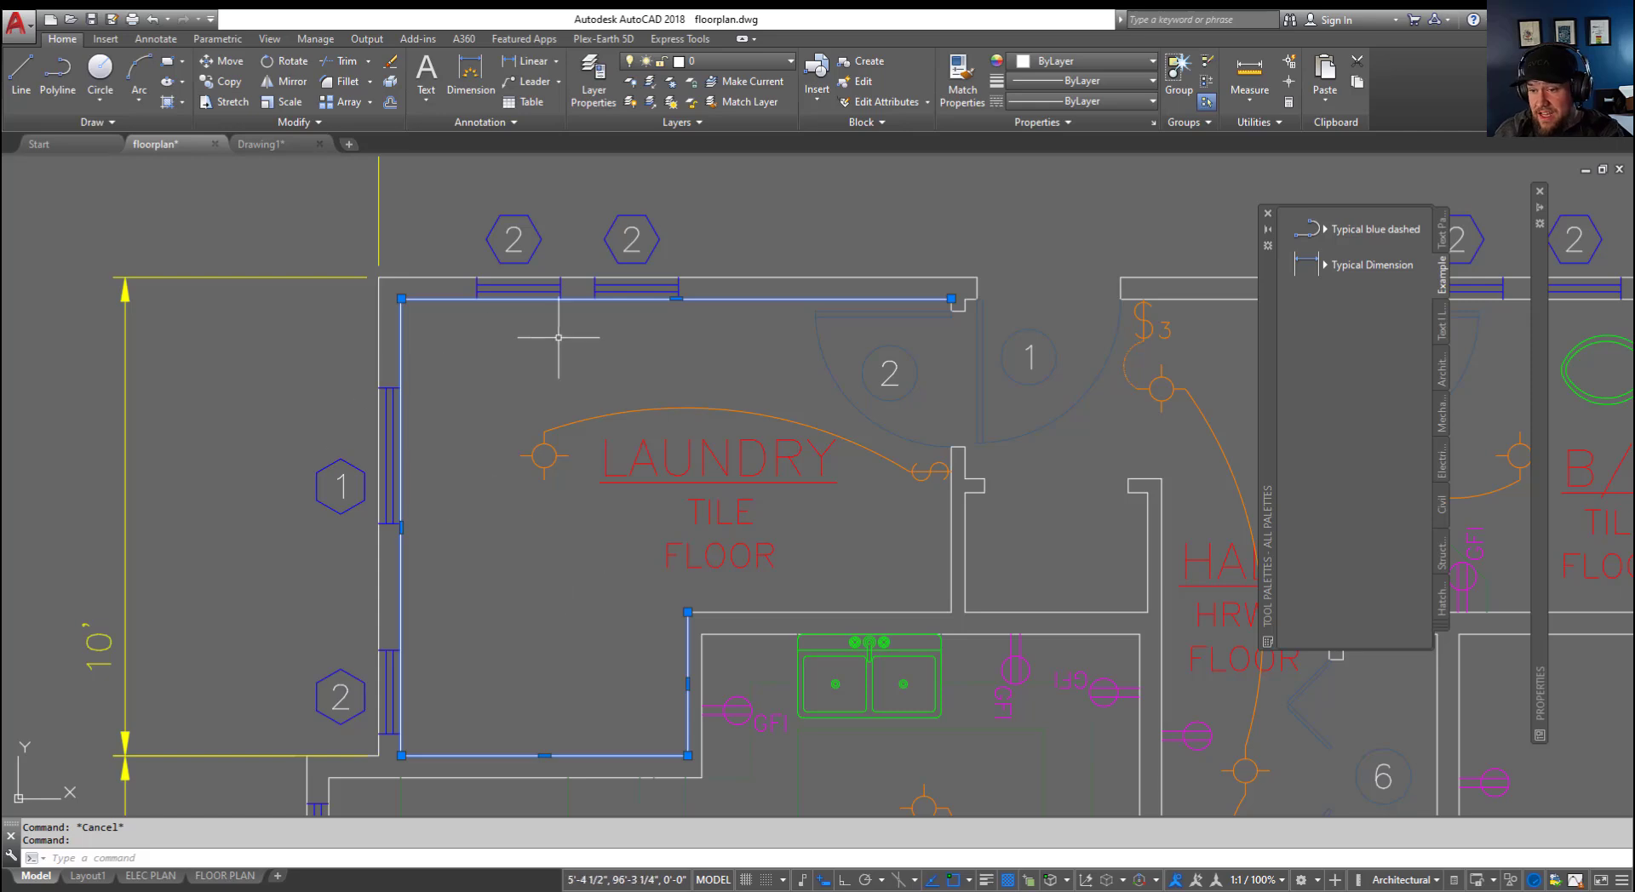
pyautogui.moveTo(596, 514); pyautogui.dragTo(477, 285, button='middle')
pyautogui.press('Escape')
pyautogui.press('Escape')
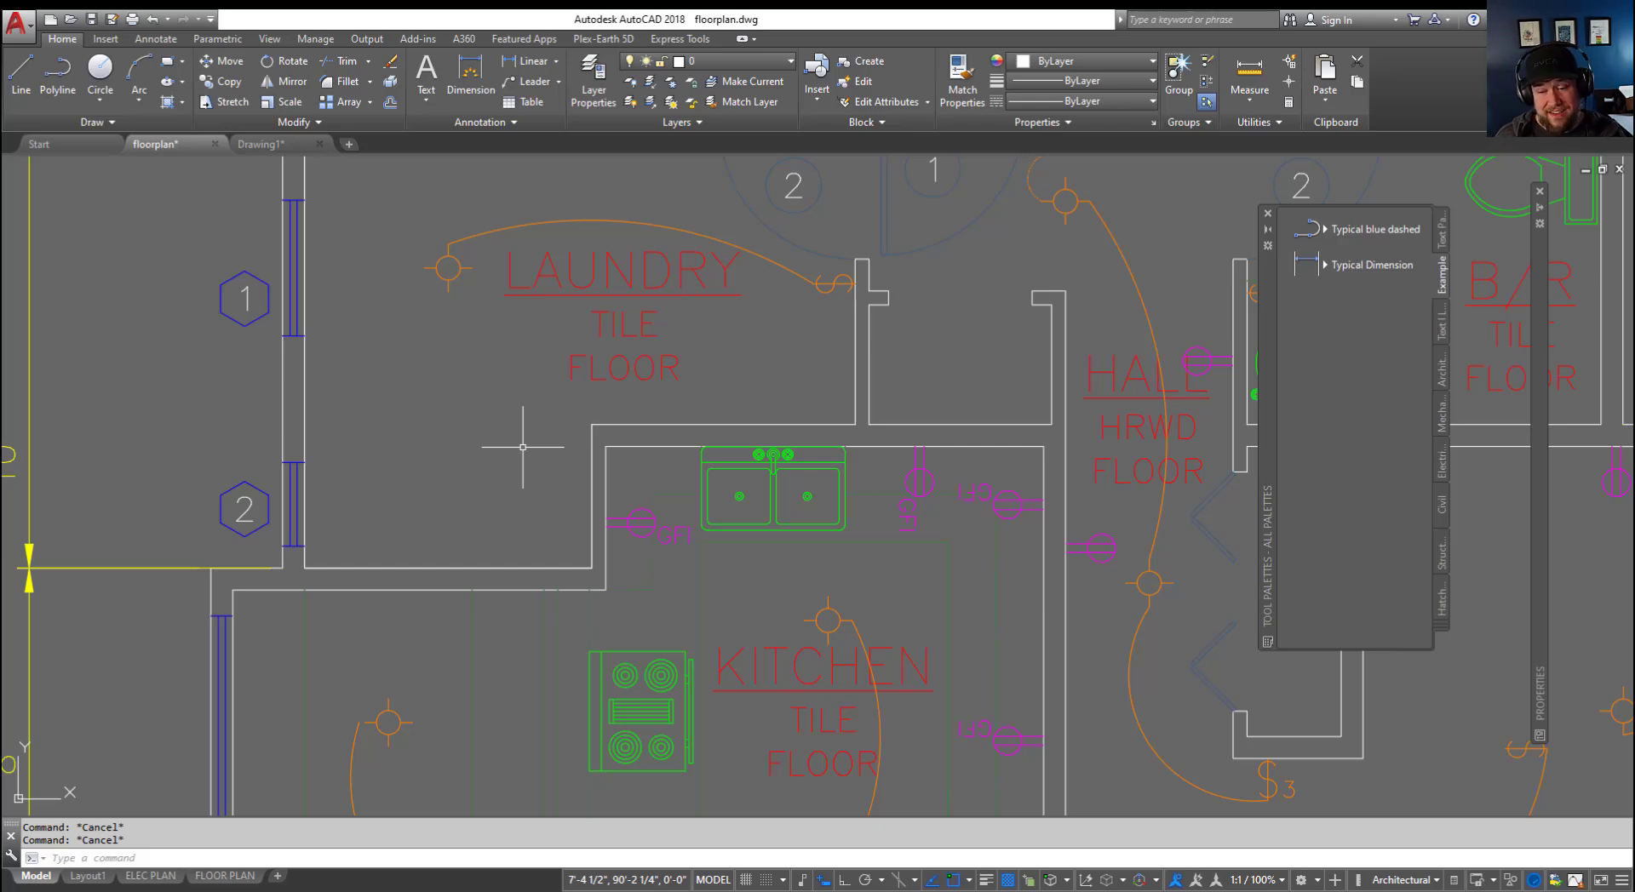
# Step: Open the FLOOR PLAN layout with nothing selected
pyautogui.scroll(-3, 545, 537)
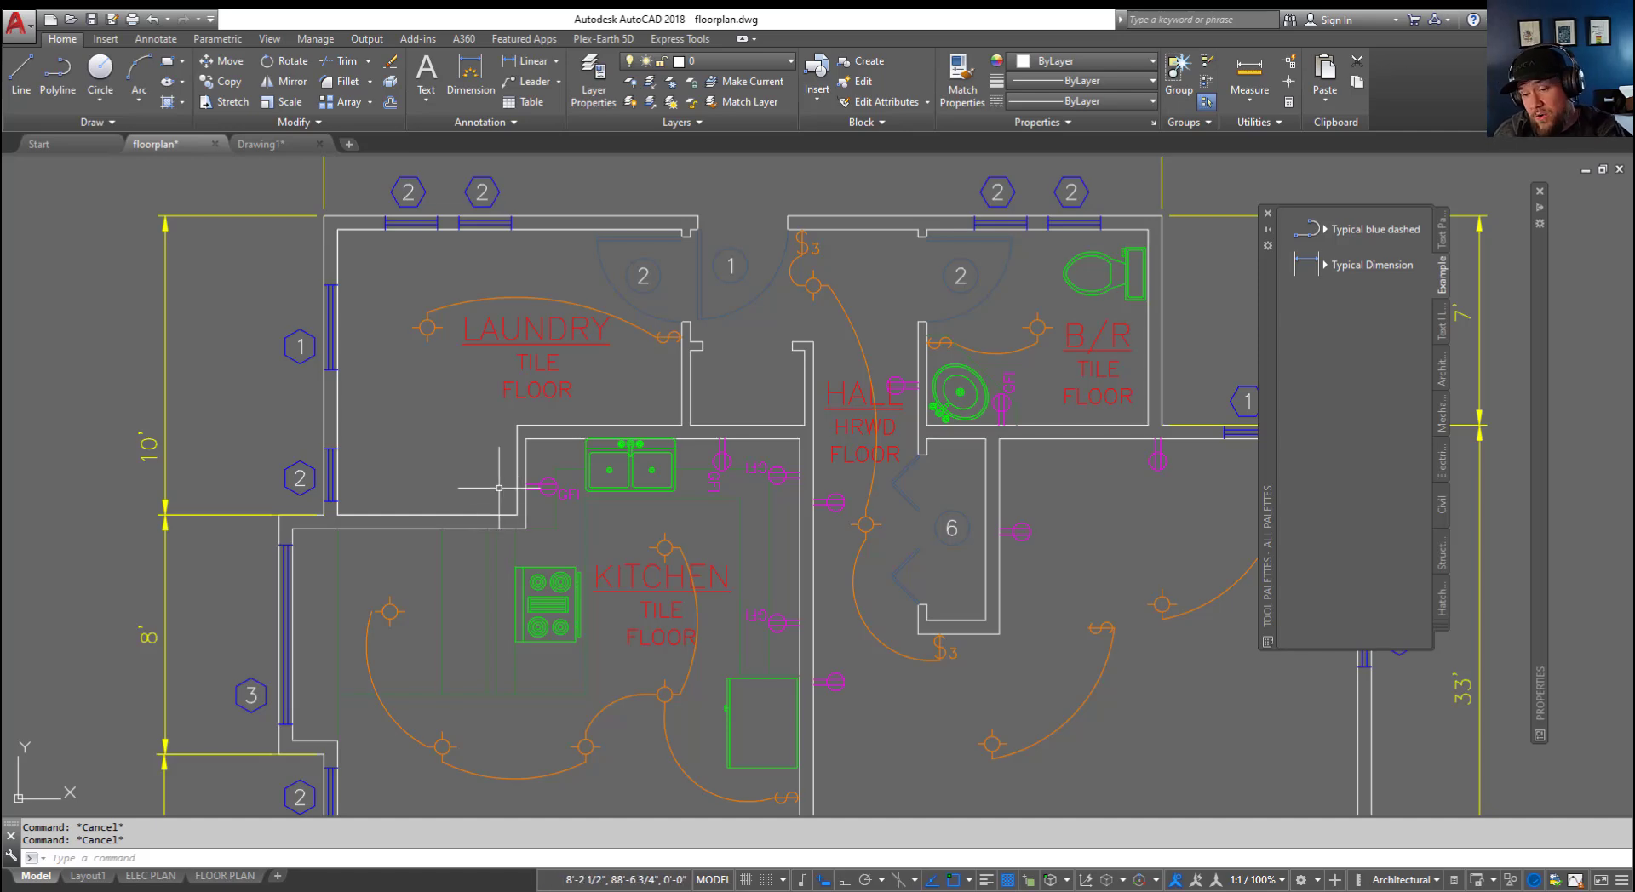
pyautogui.moveTo(442, 463); pyautogui.dragTo(412, 441, button='middle')
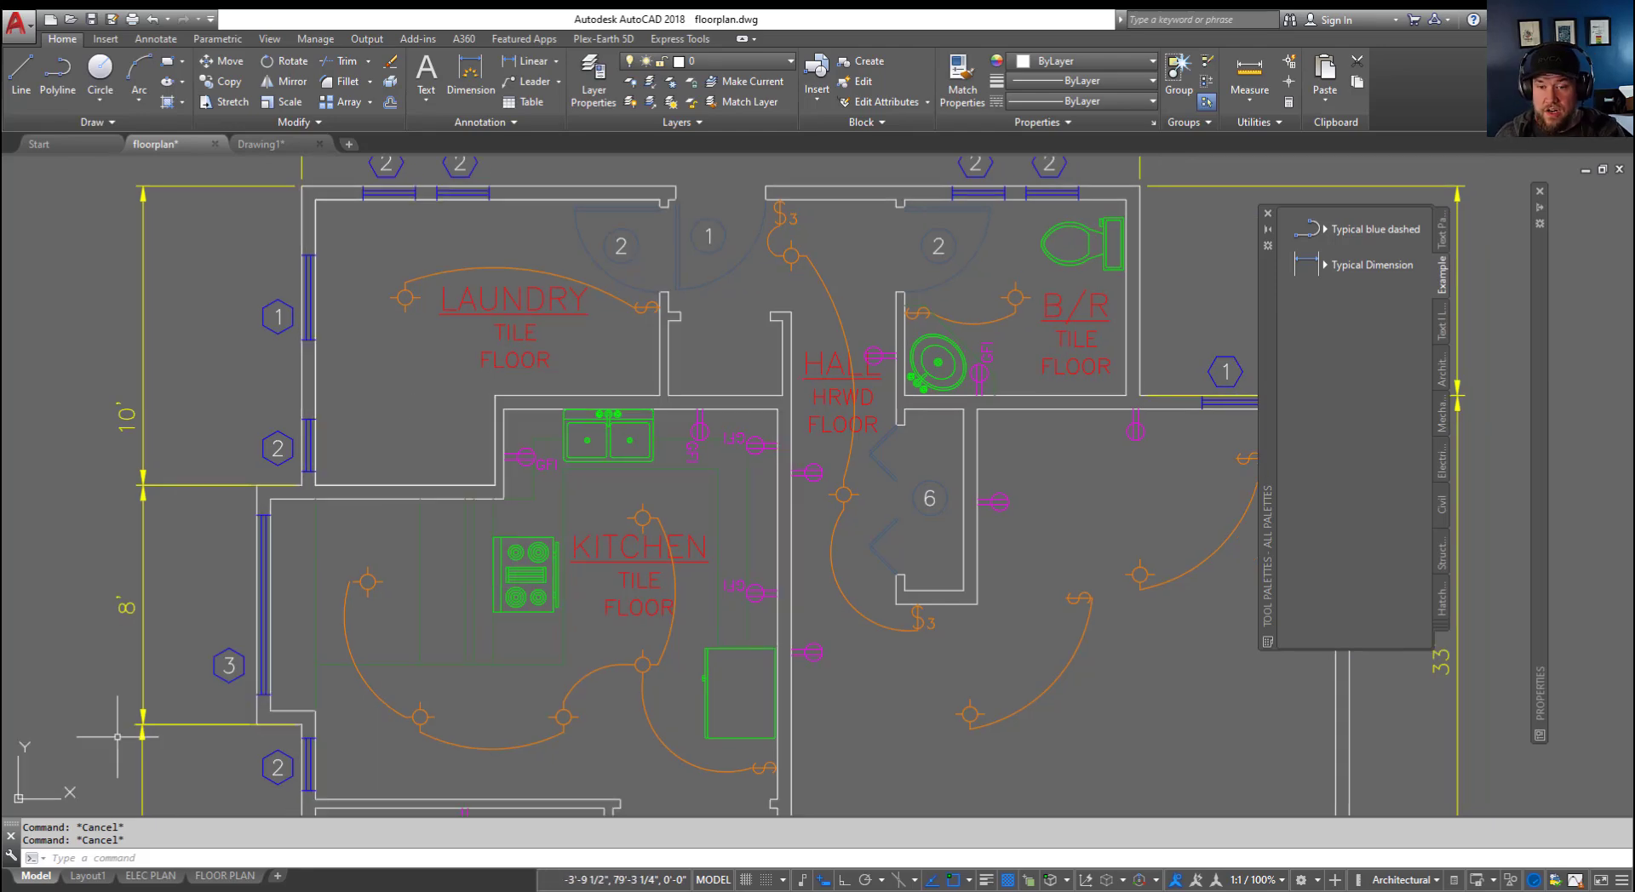
pyautogui.click(225, 875)
pyautogui.moveTo(592, 700); pyautogui.dragTo(565, 732, button='middle')
pyautogui.press('Escape')
pyautogui.press('Escape')
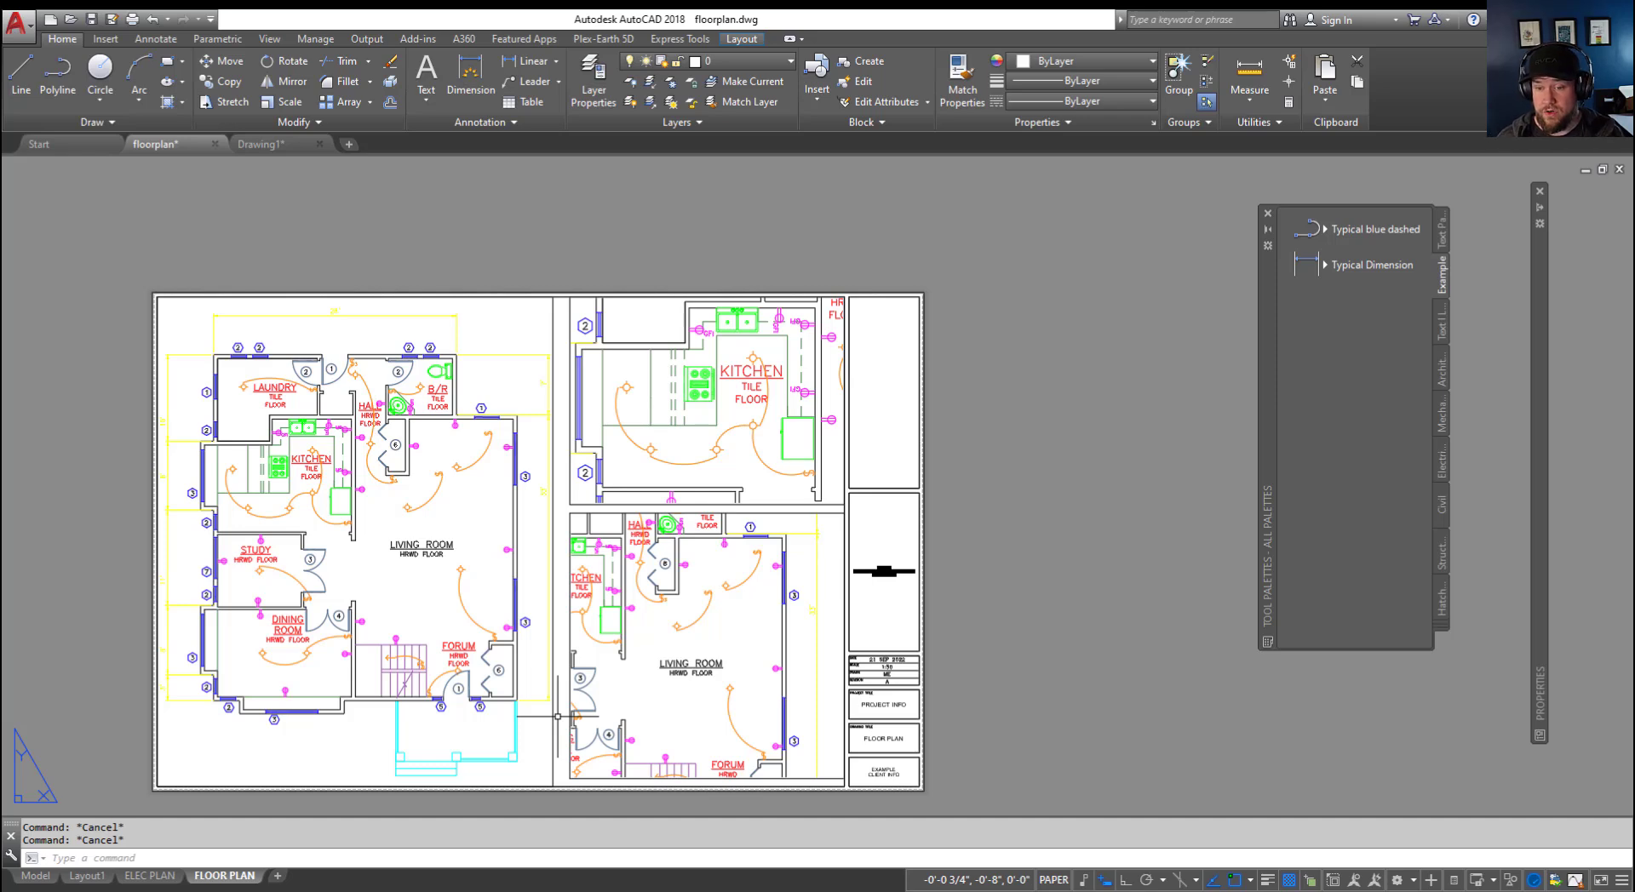
# Step: Switch the active viewport among the living room, whole floor plan and kitchen views, and return to paper space
pyautogui.click(628, 695)
pyautogui.doubleClick(628, 695)
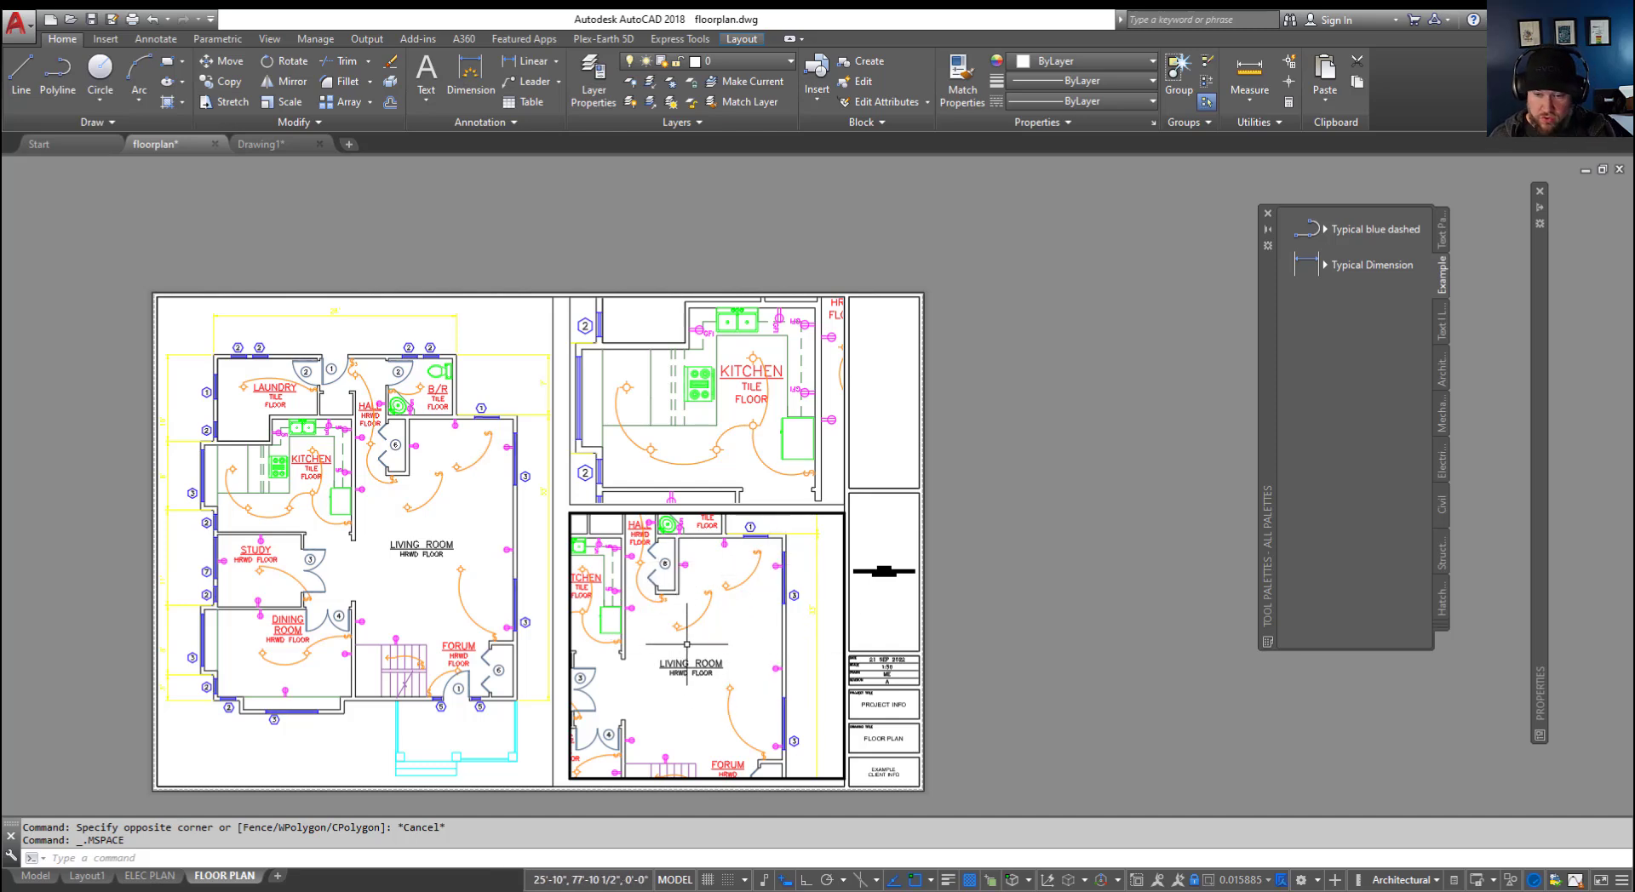
pyautogui.click(476, 562)
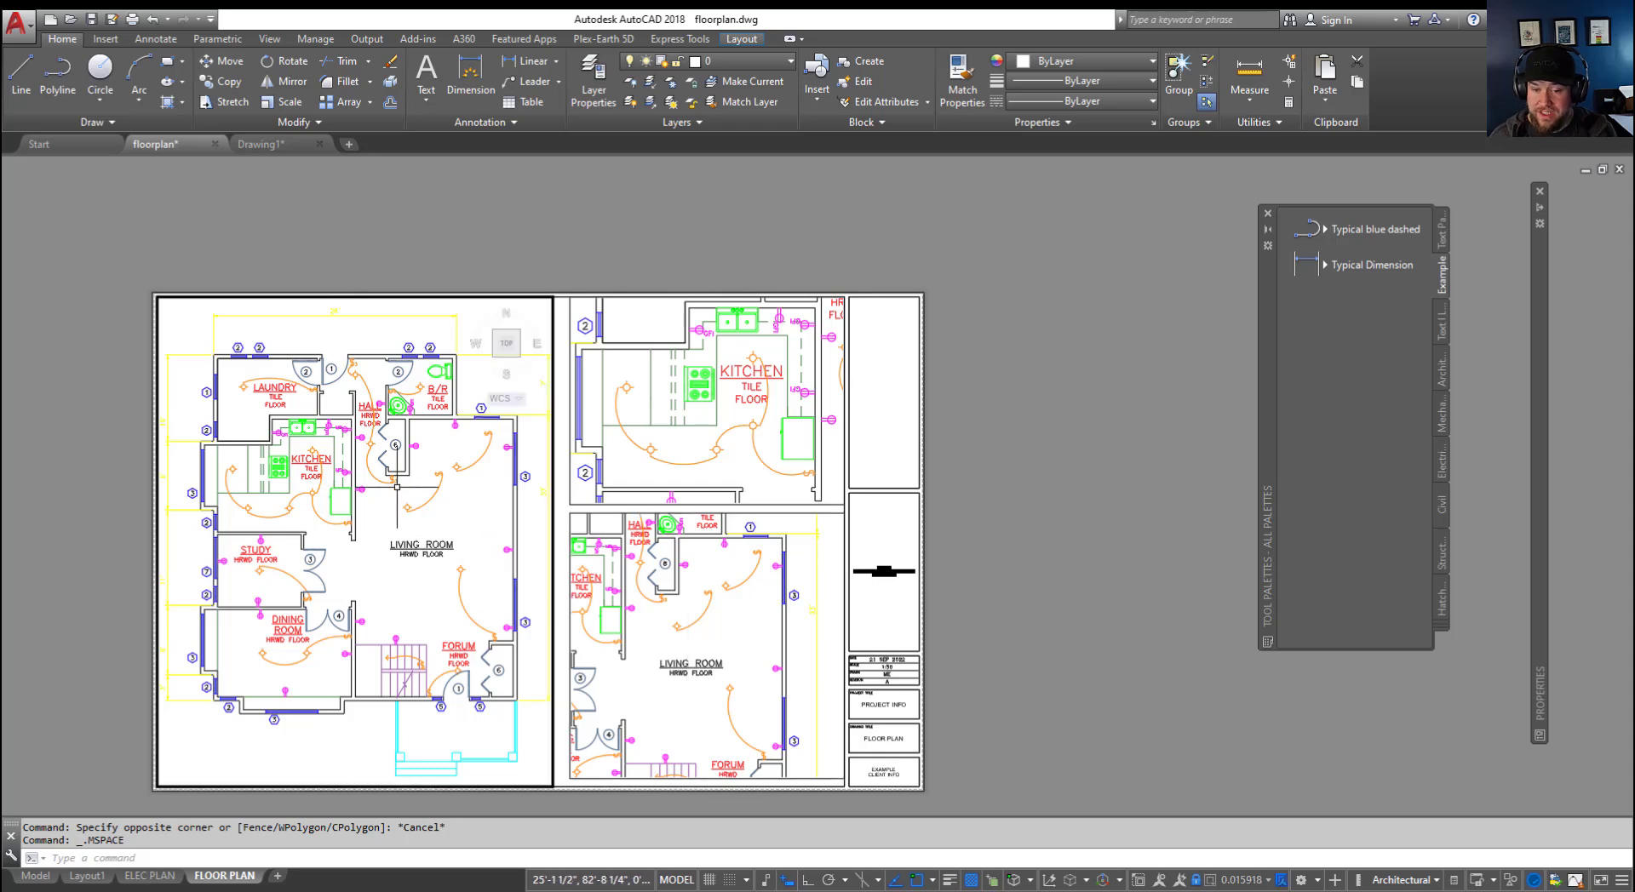
pyautogui.click(669, 387)
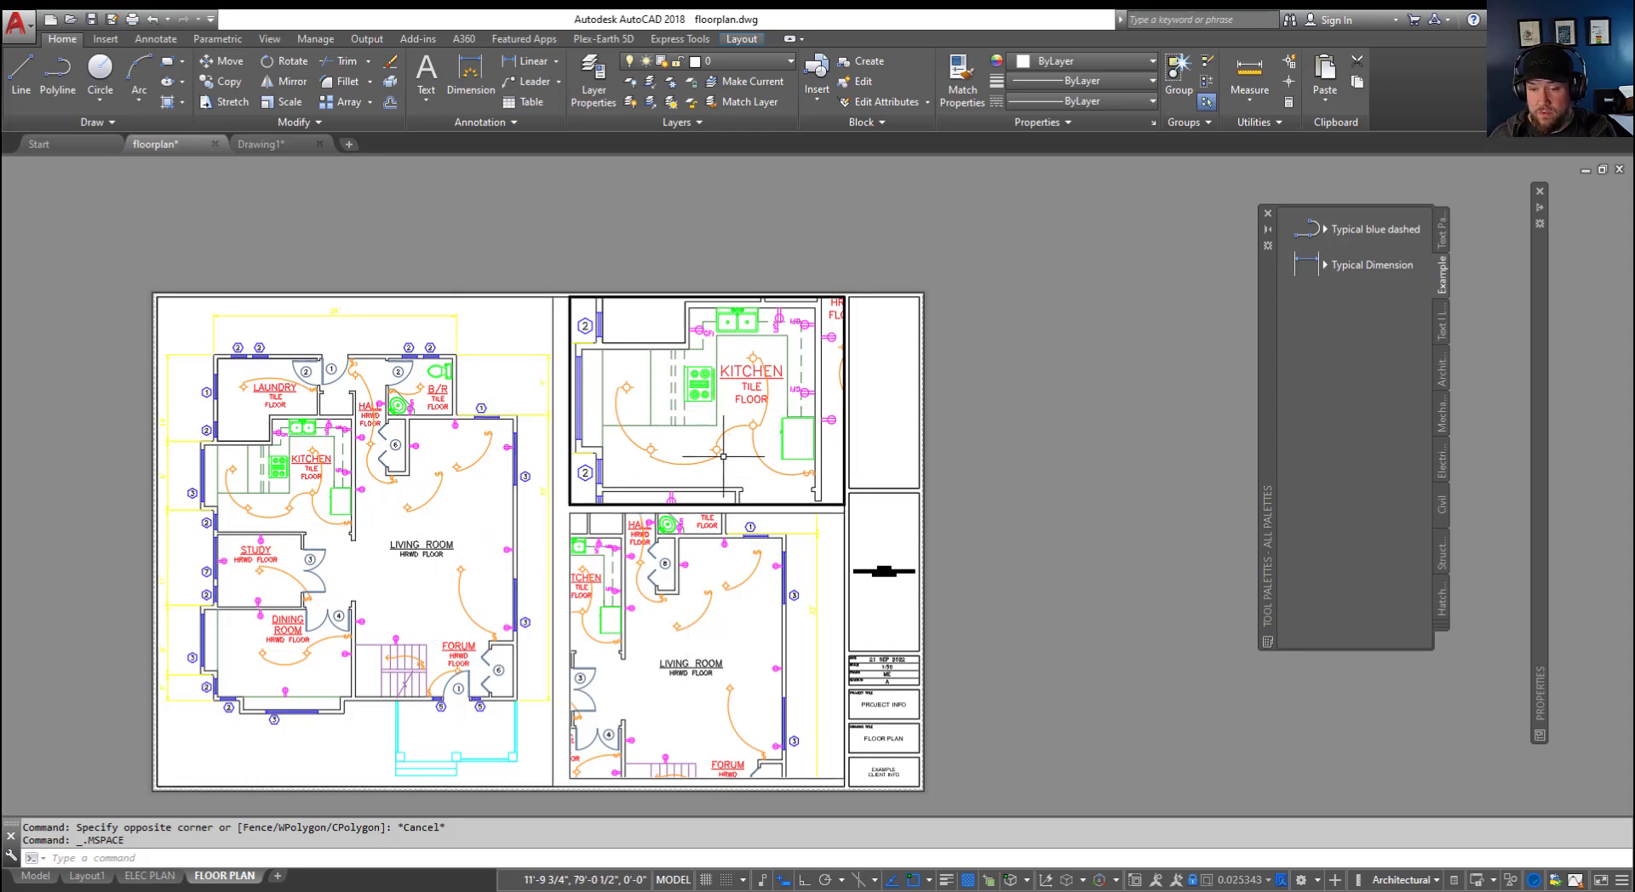
pyautogui.click(662, 598)
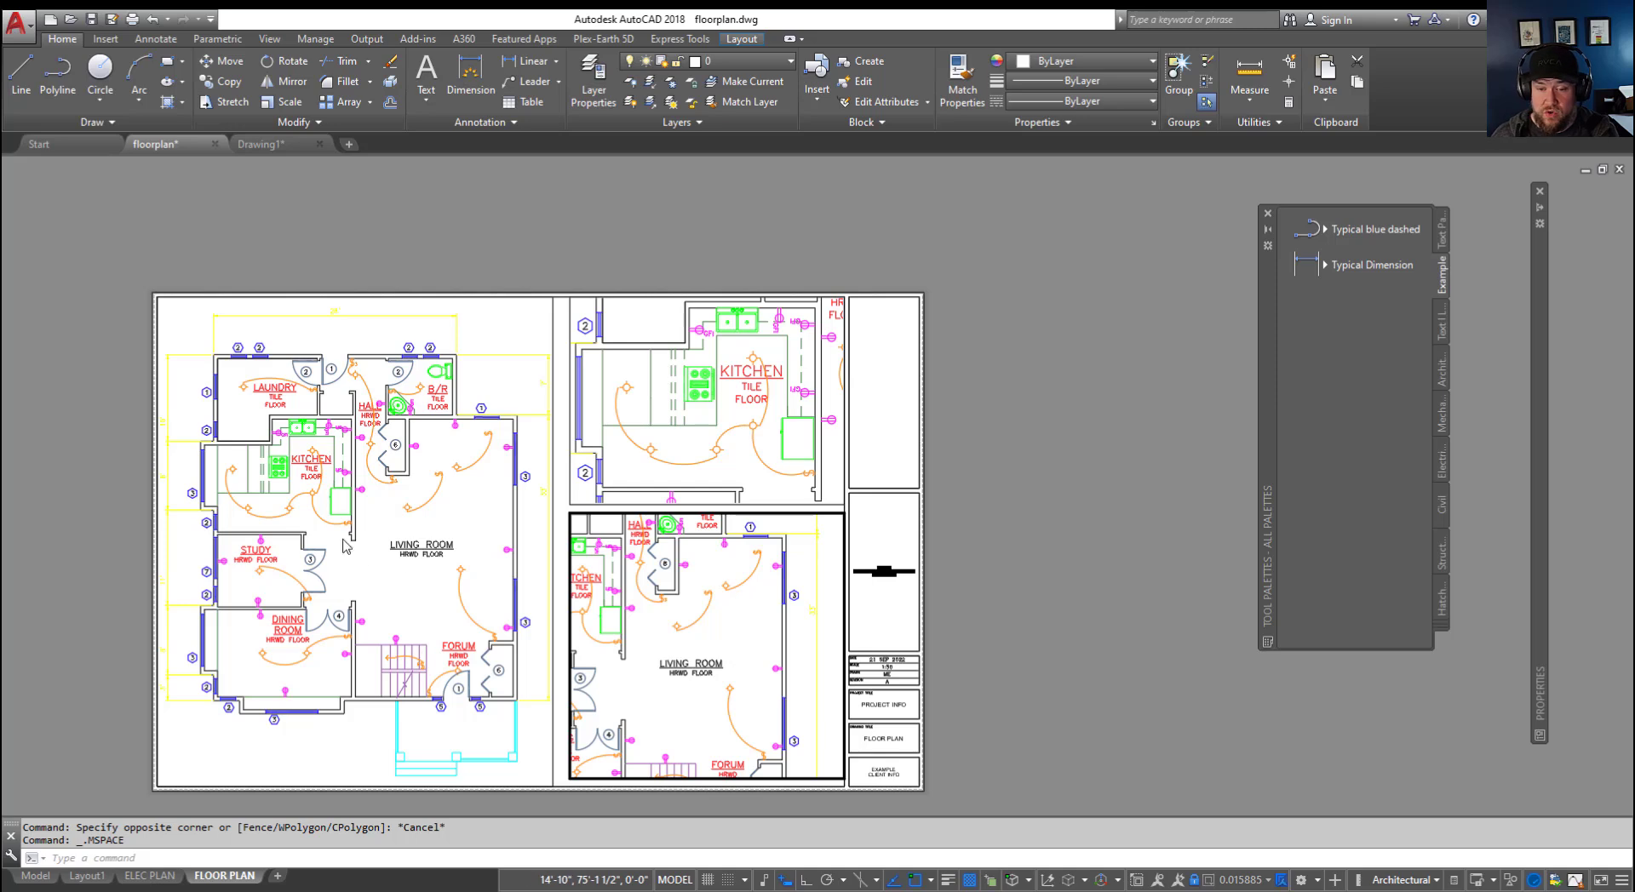
pyautogui.click(489, 573)
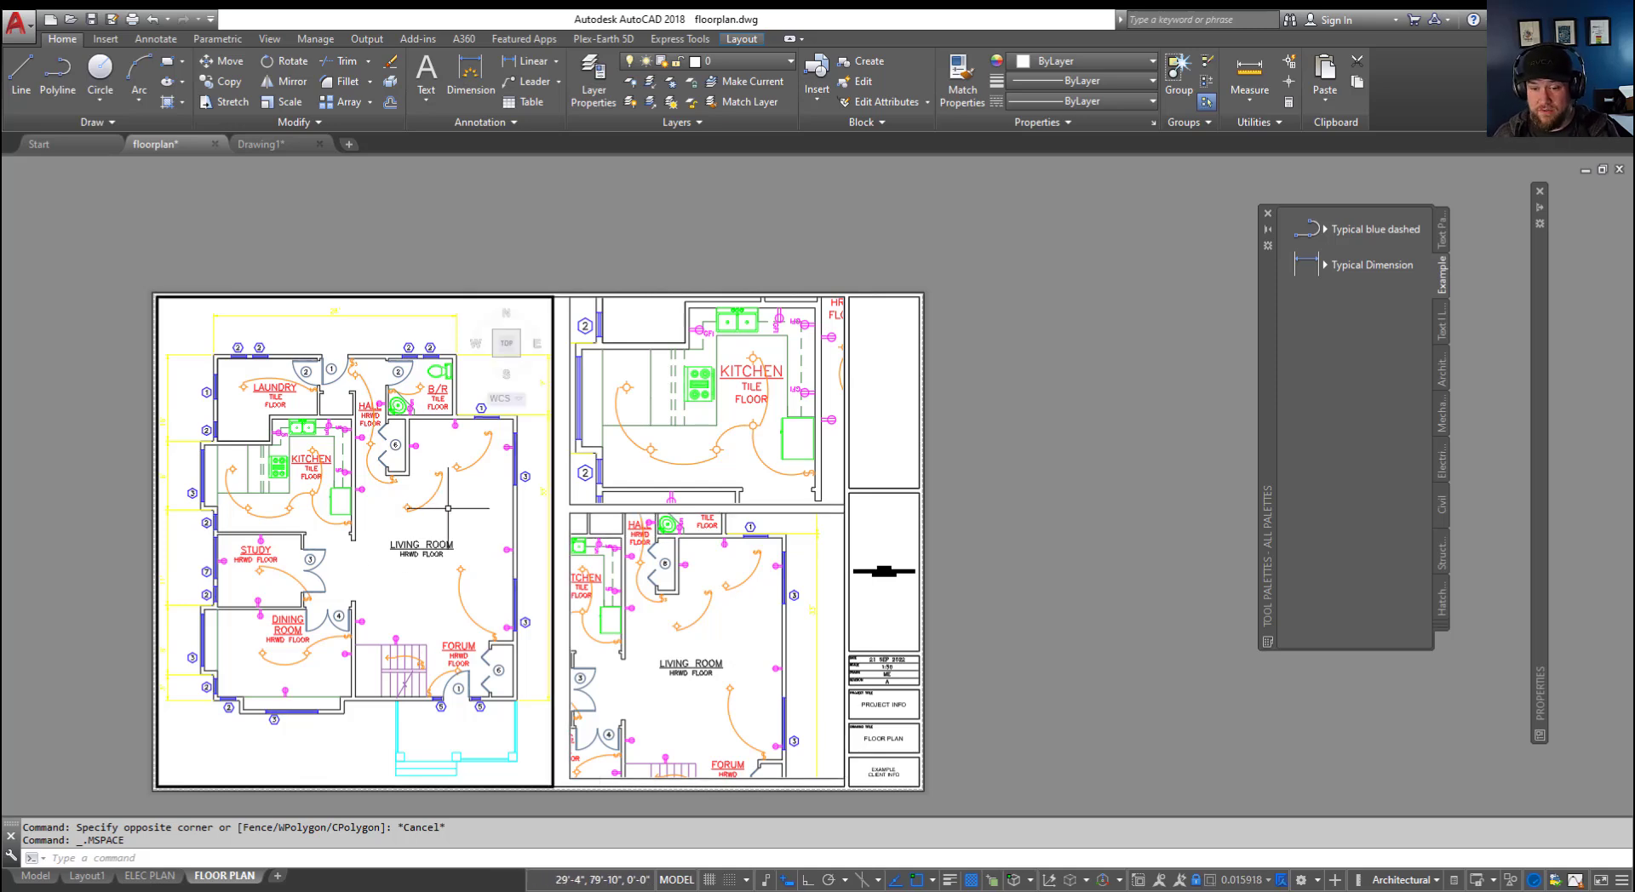
pyautogui.doubleClick(693, 816)
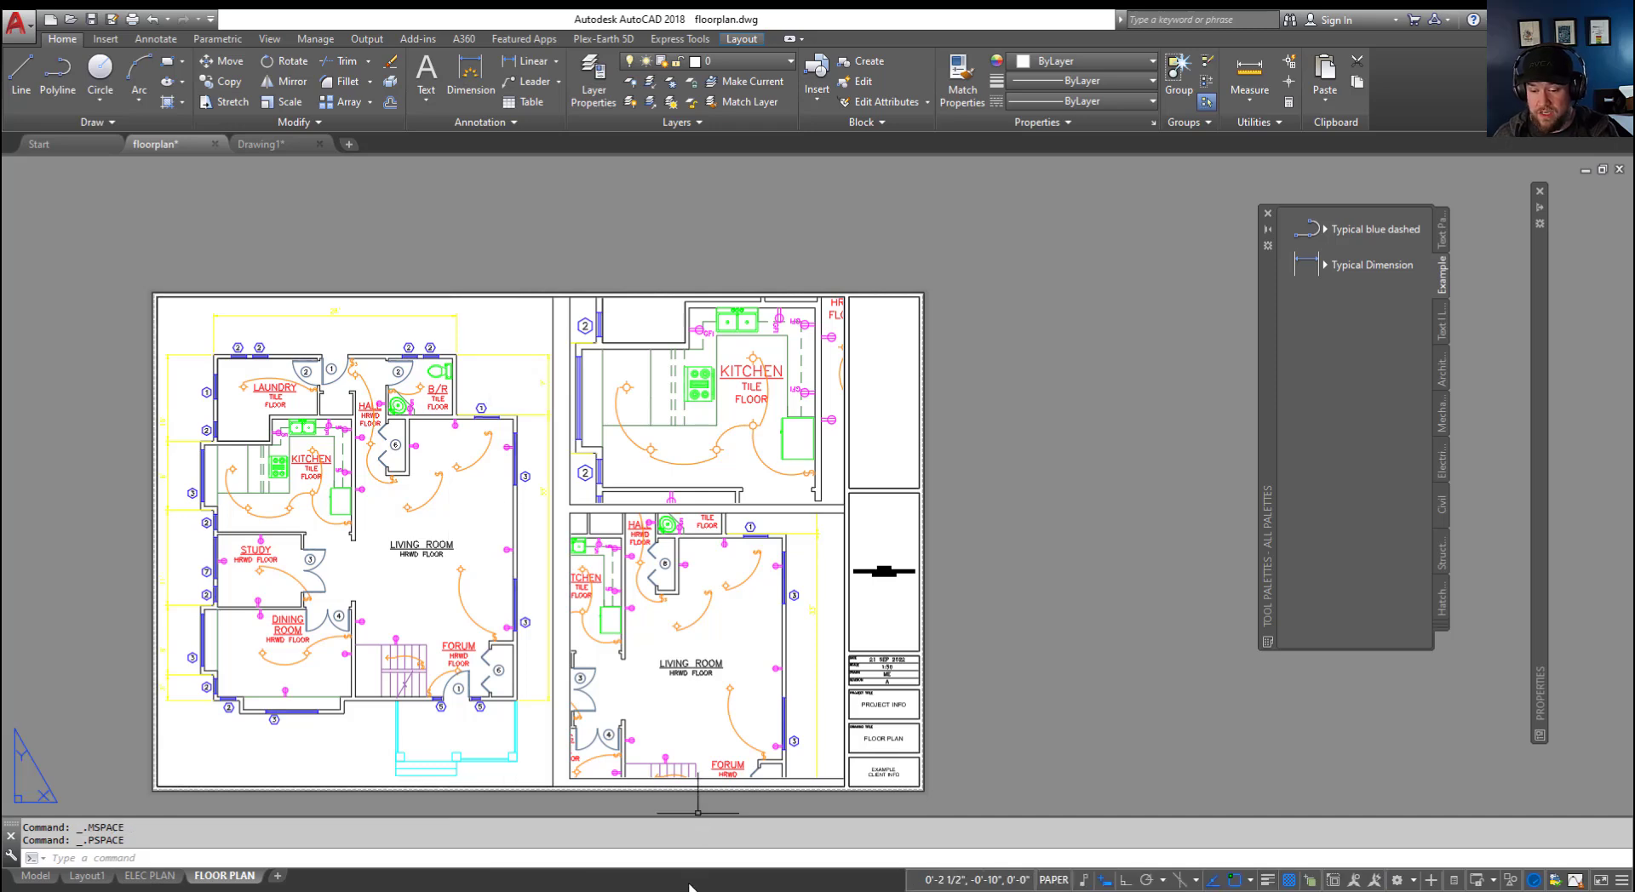
pyautogui.press('Escape')
pyautogui.press('Escape')
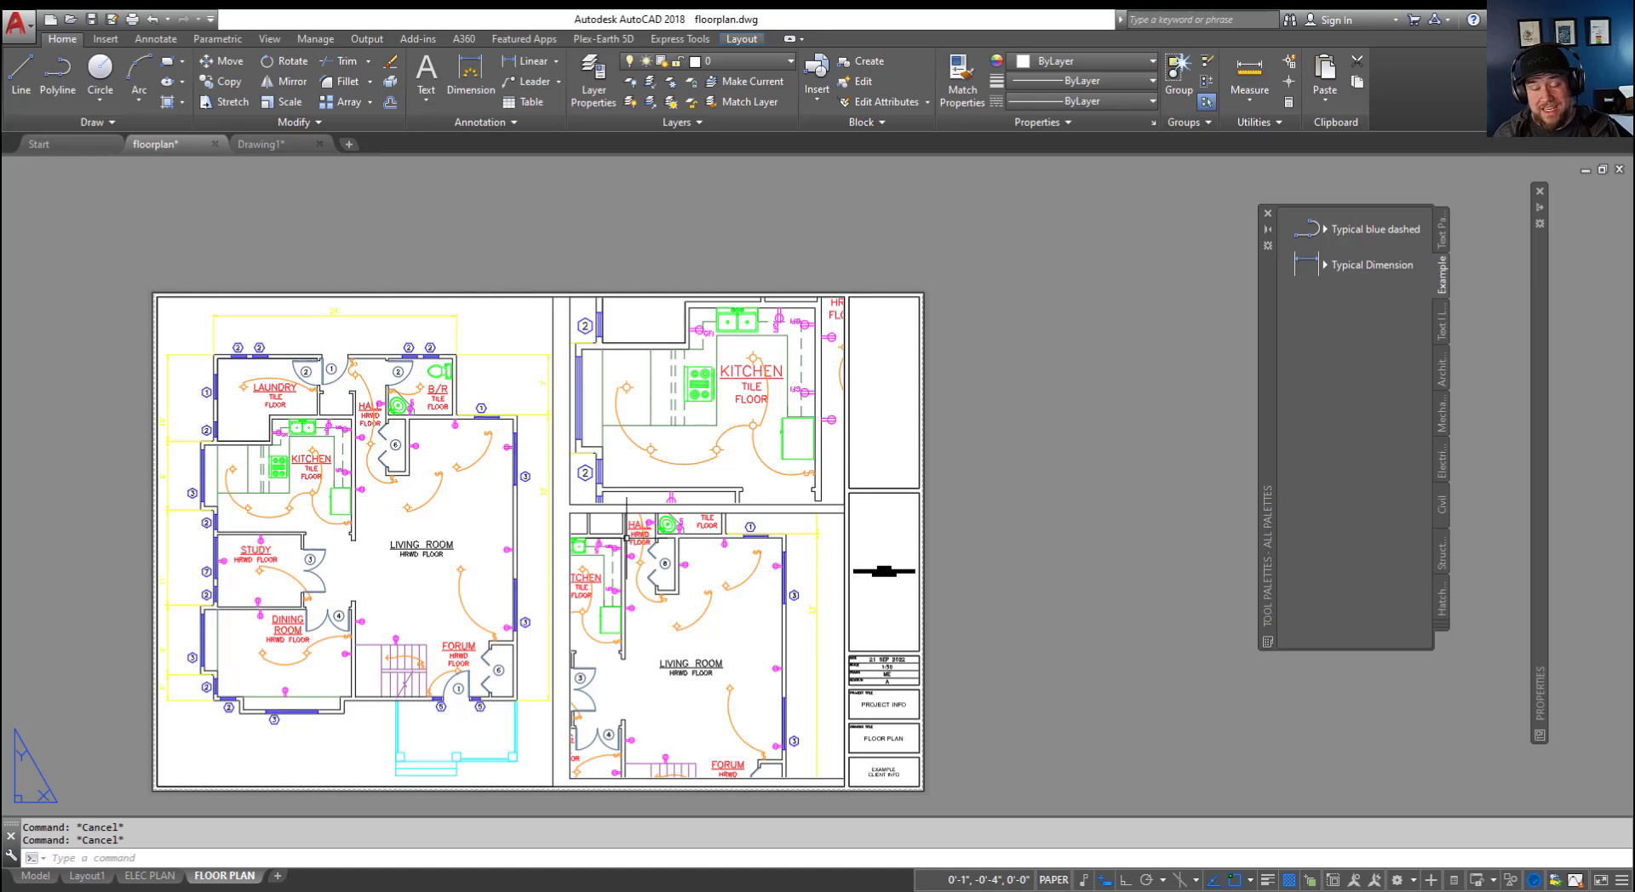
# Step: Close all open drawings with CLOSEALL, saving the changes to floorplan.dwg and Drawing1.dwg
pyautogui.click(246, 214)
pyautogui.moveTo(246, 201); pyautogui.dragTo(246, 214, button='middle')
pyautogui.press('Escape')
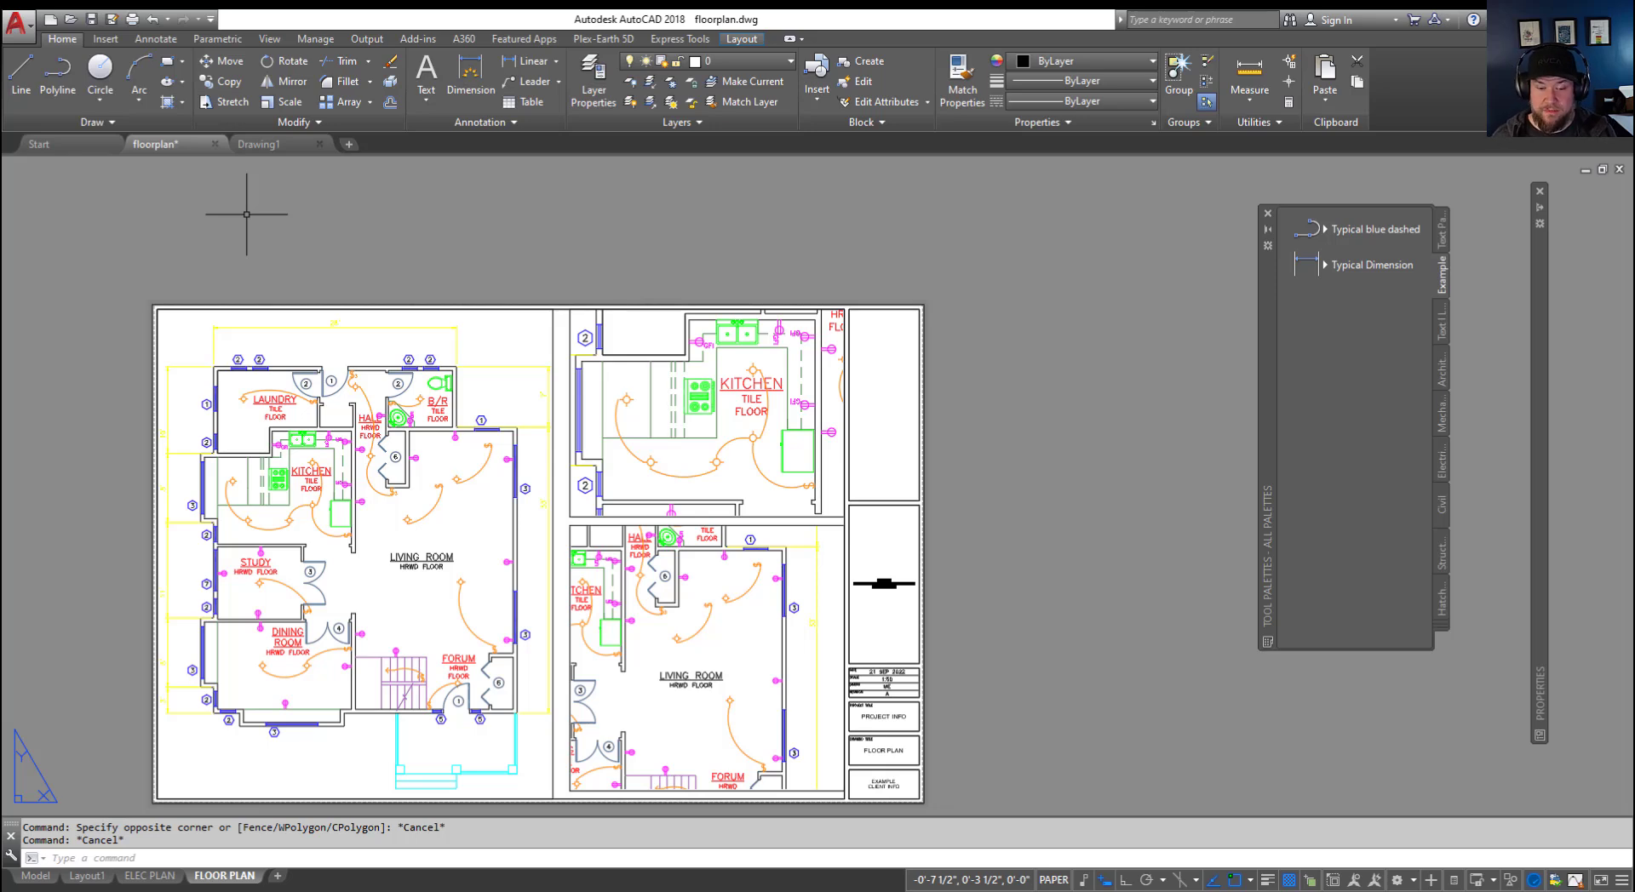
pyautogui.write('CLOSEALL')
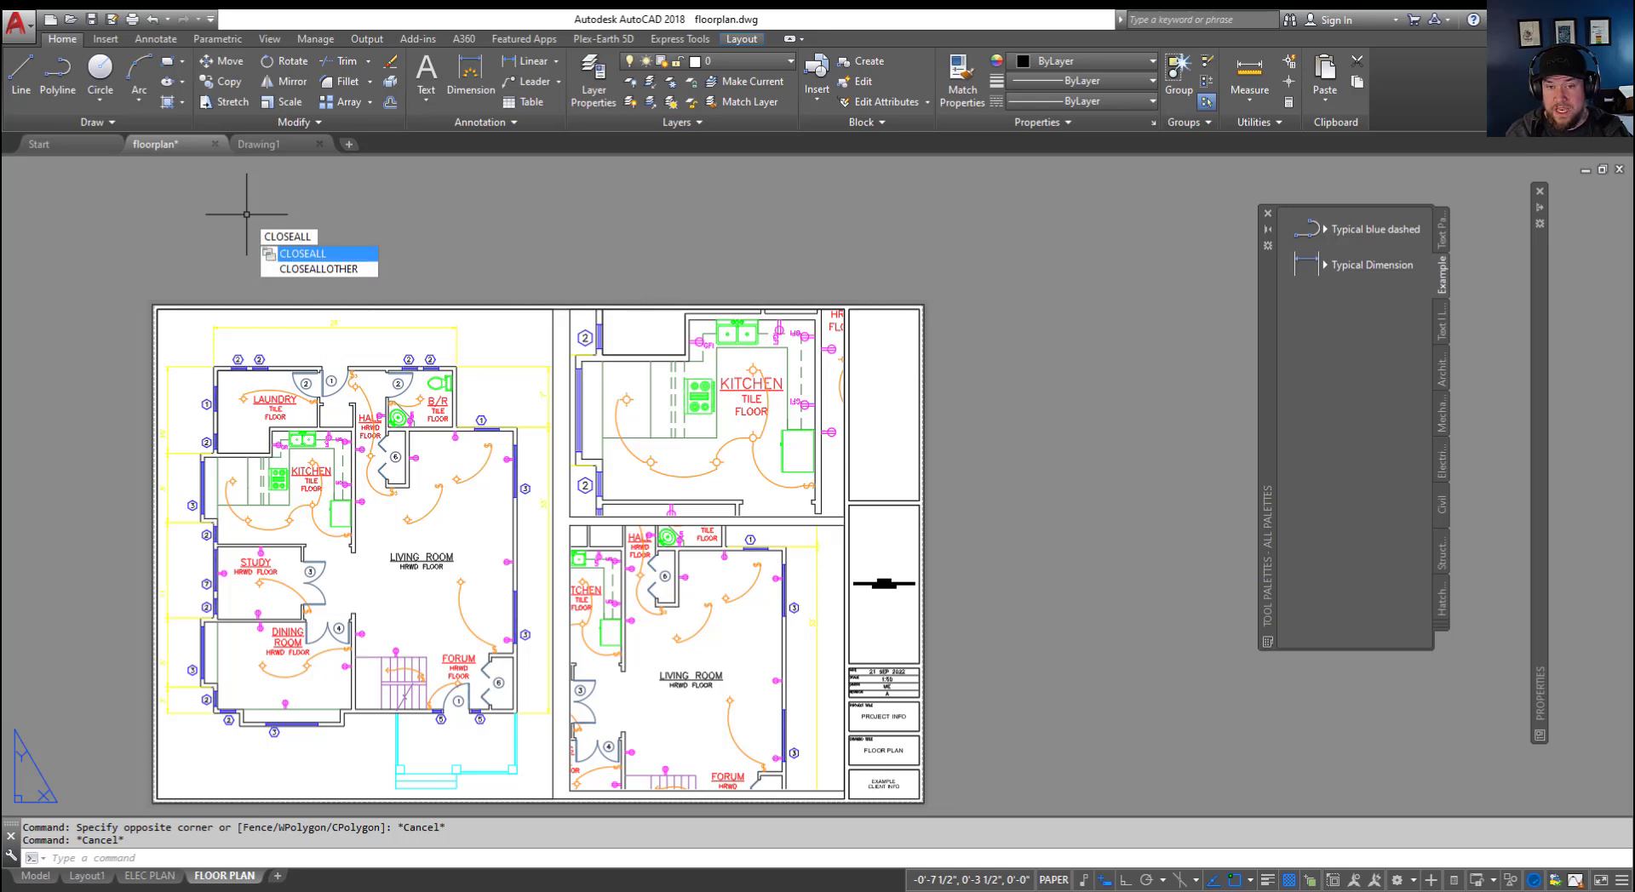
pyautogui.press('Return')
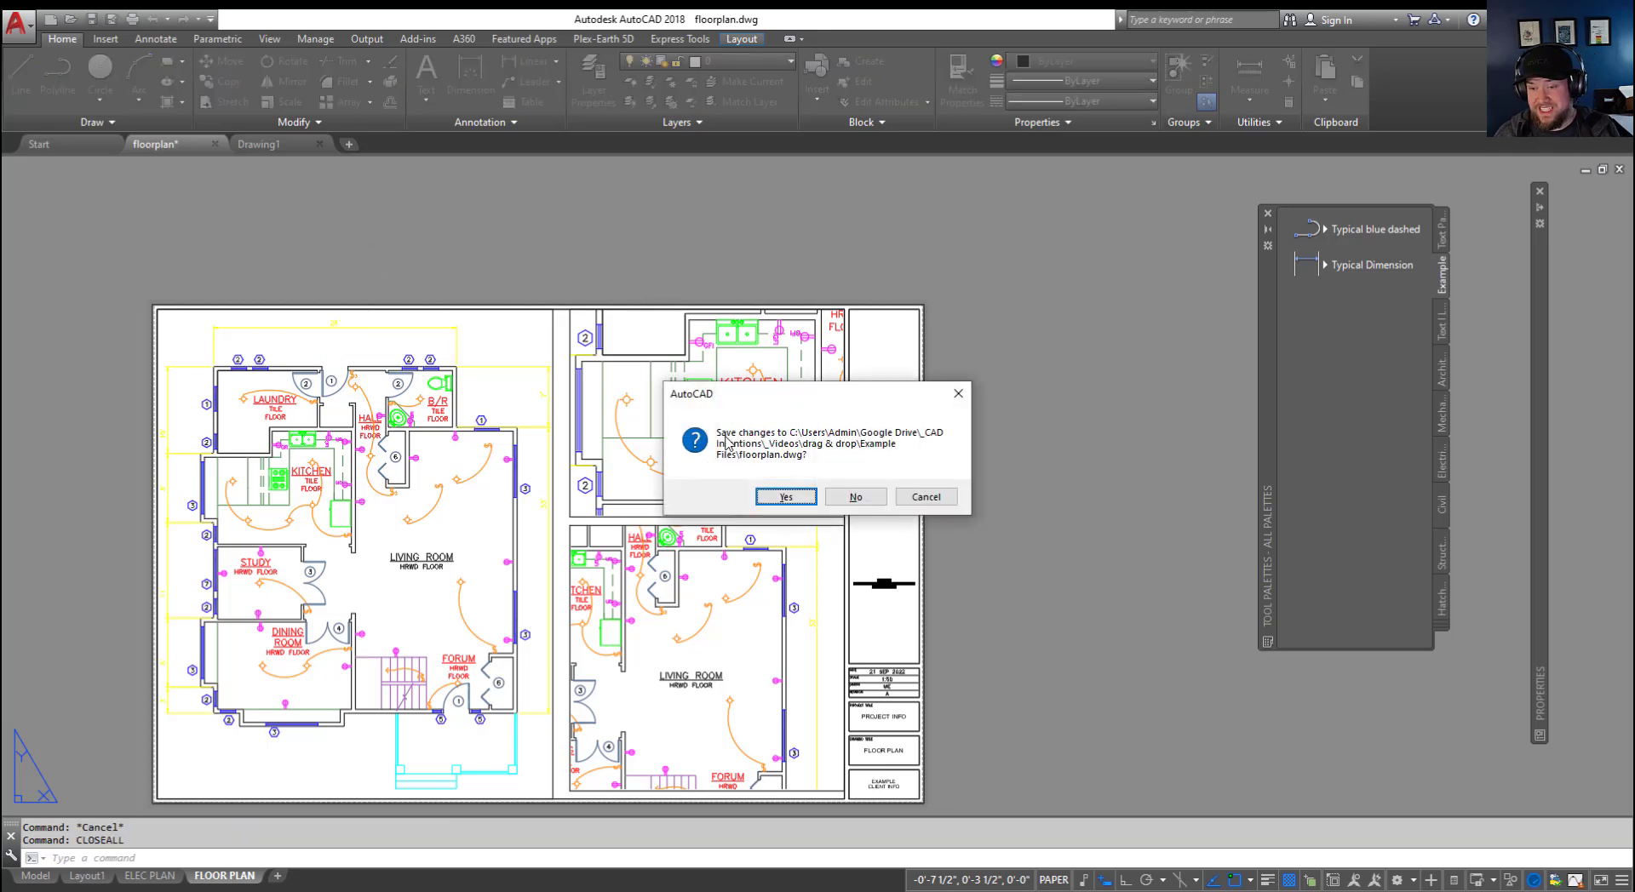
pyautogui.click(786, 497)
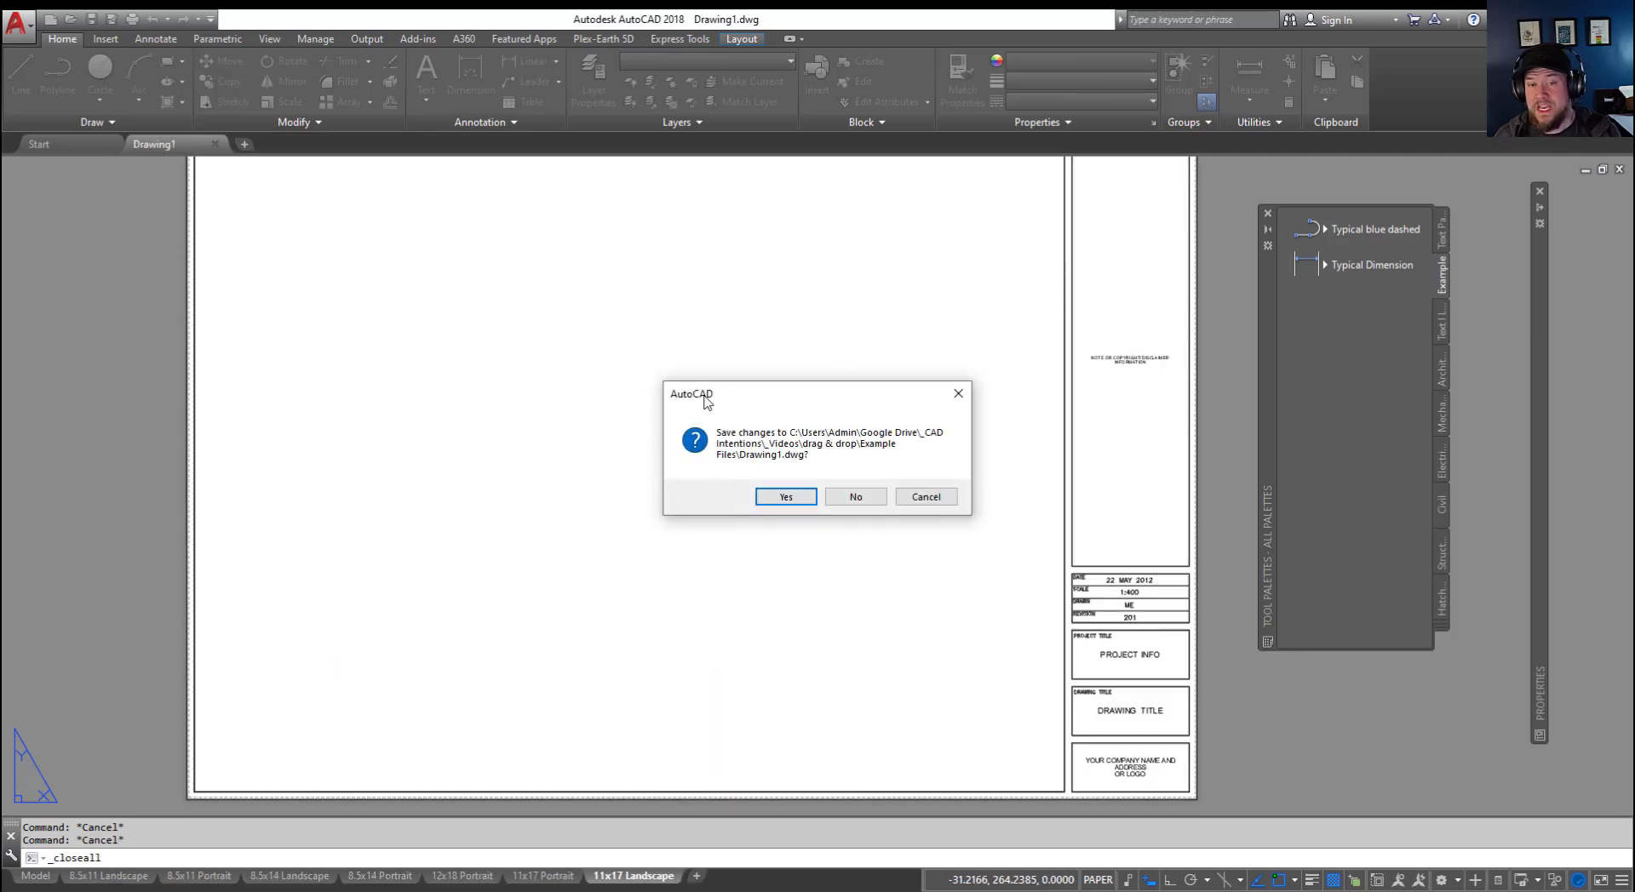
pyautogui.click(793, 500)
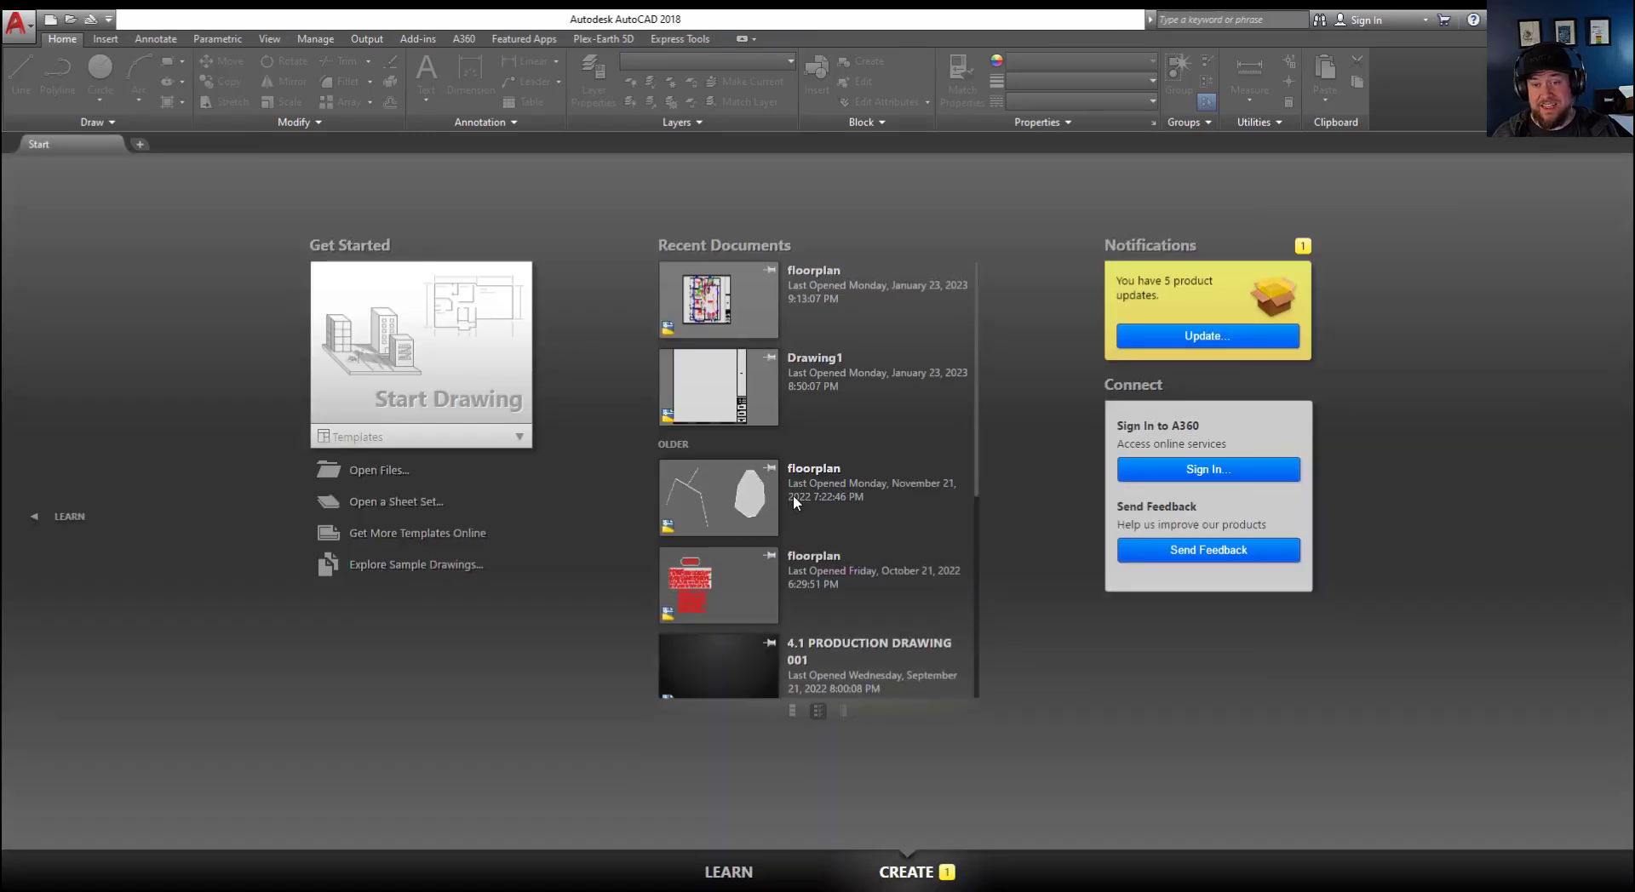